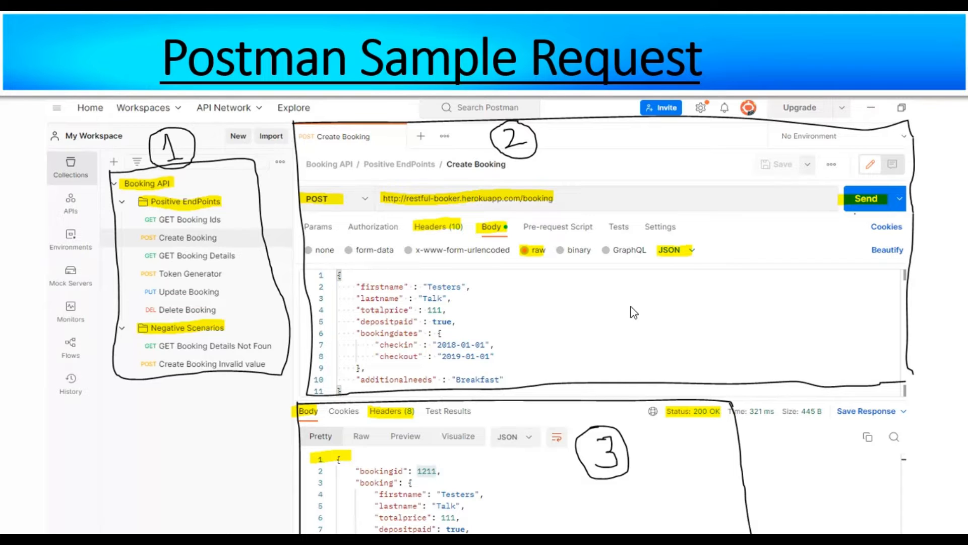
# - Leave the slide show, switch to the browser, search Google for "download postman" and open the Download Postman result
pyautogui.press('Escape')
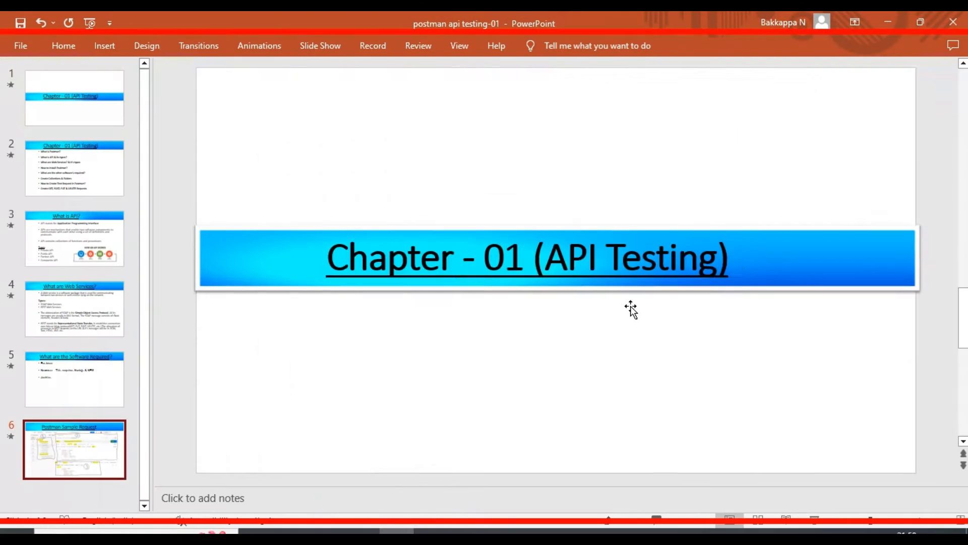
pyautogui.click(283, 519)
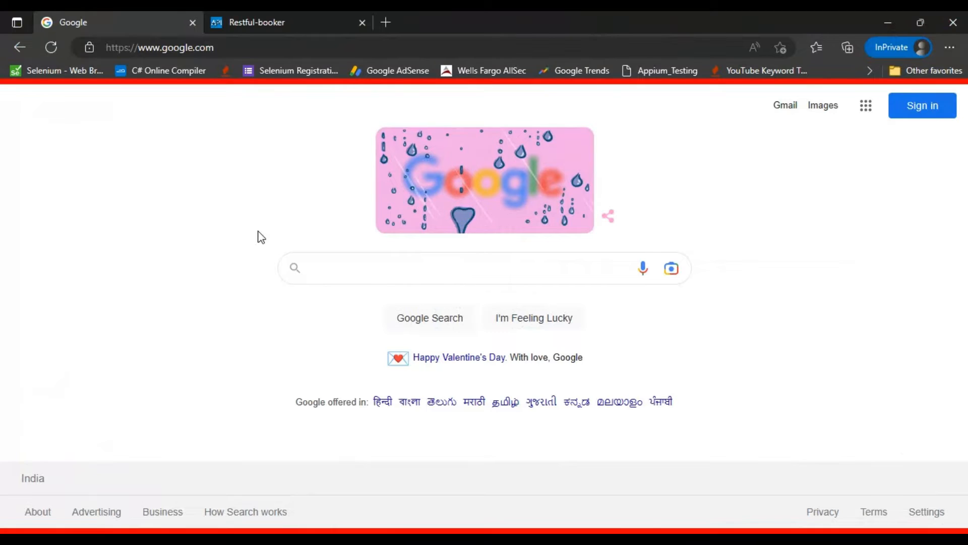
pyautogui.click(350, 261)
pyautogui.write('d')
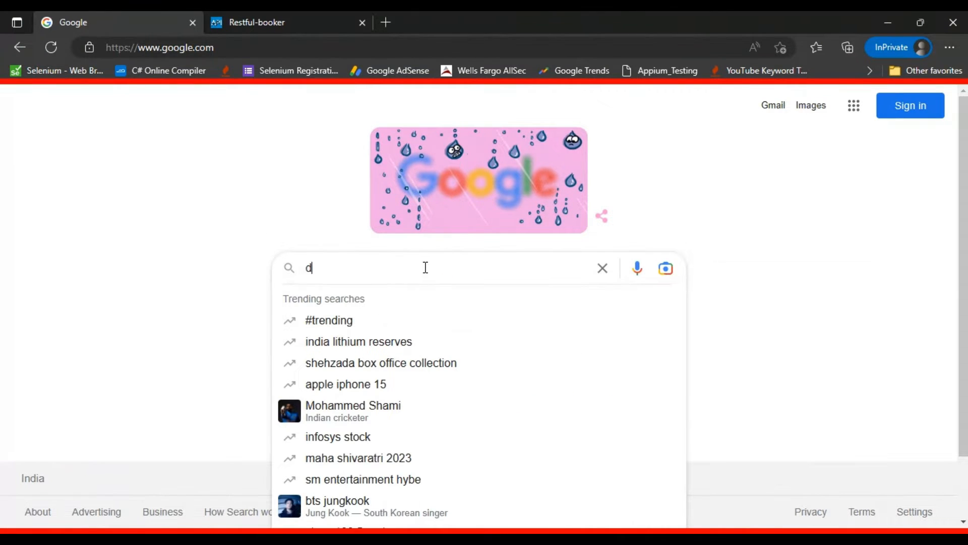
pyautogui.write('ownload postm')
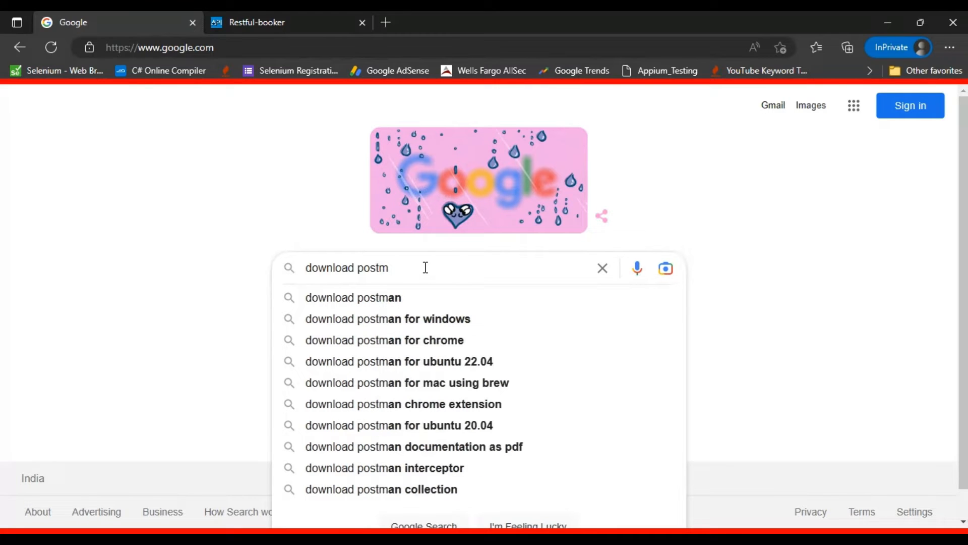
pyautogui.click(420, 295)
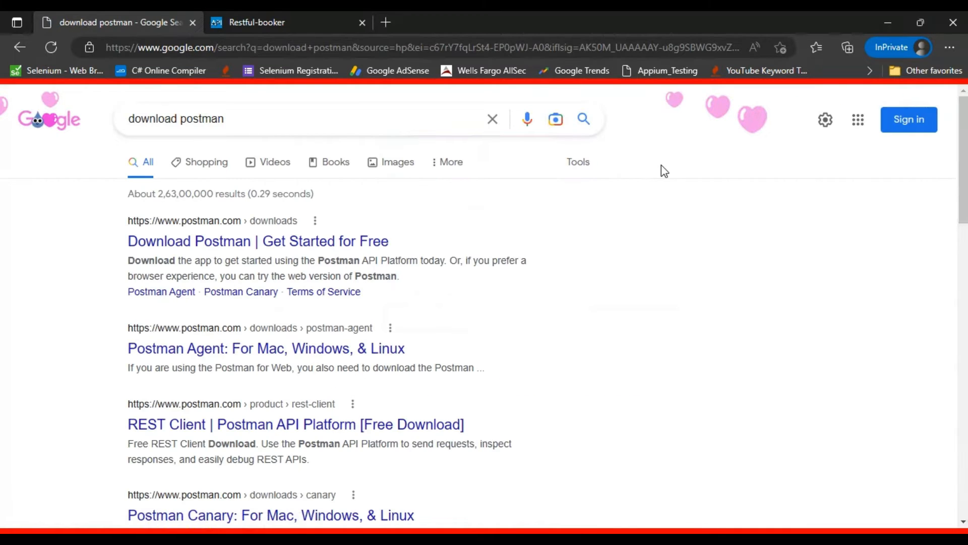
pyautogui.click(188, 242)
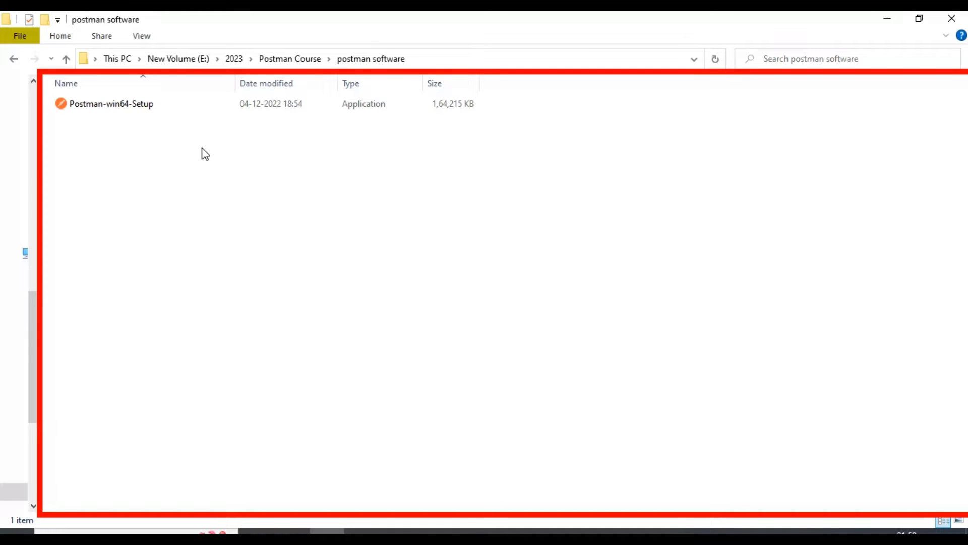
# - Look up the installed Postman app in Windows search and switch to Postman
pyautogui.press('super')
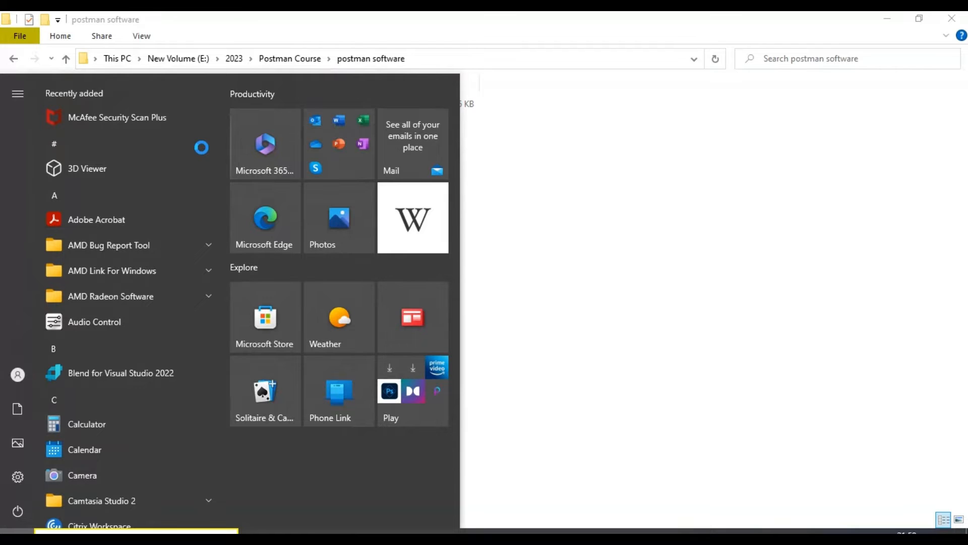
pyautogui.write('postma')
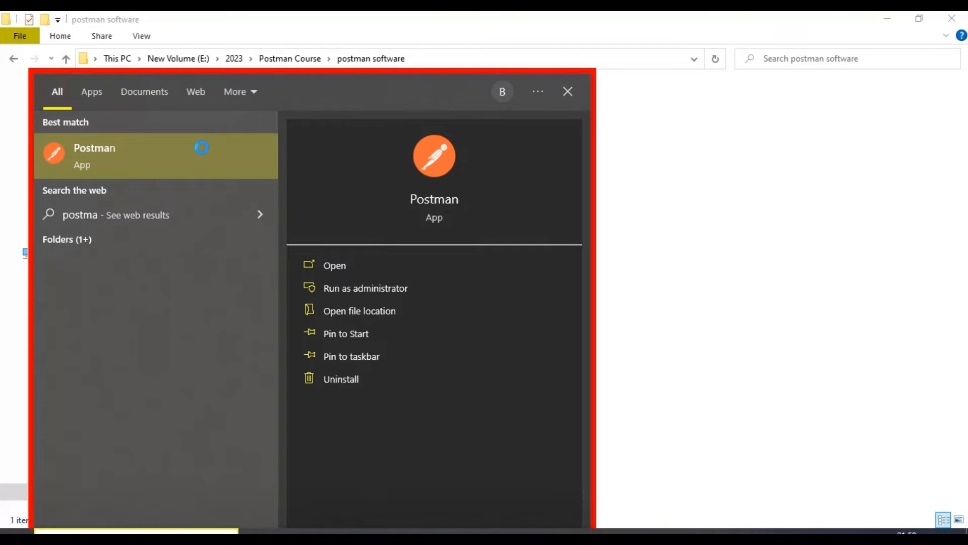
pyautogui.click(677, 200)
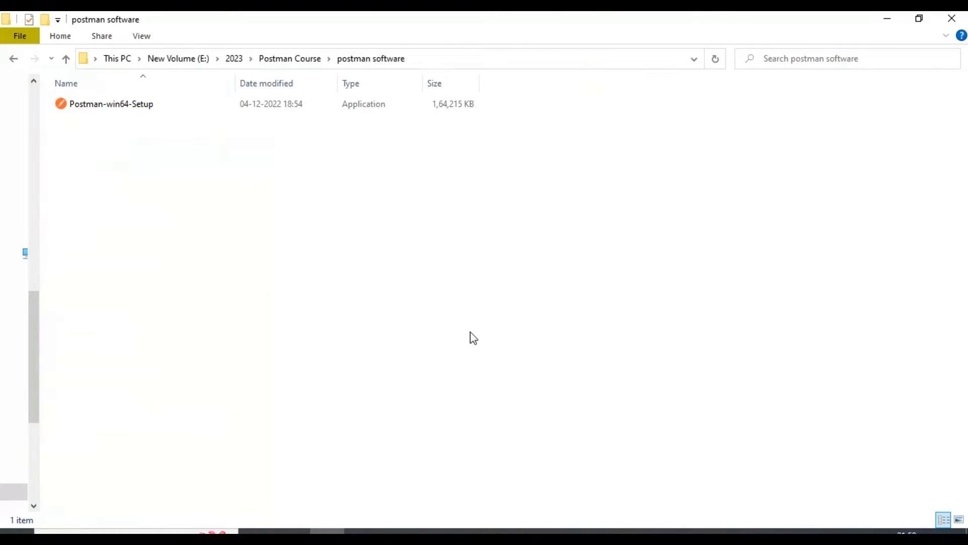
pyautogui.click(313, 533)
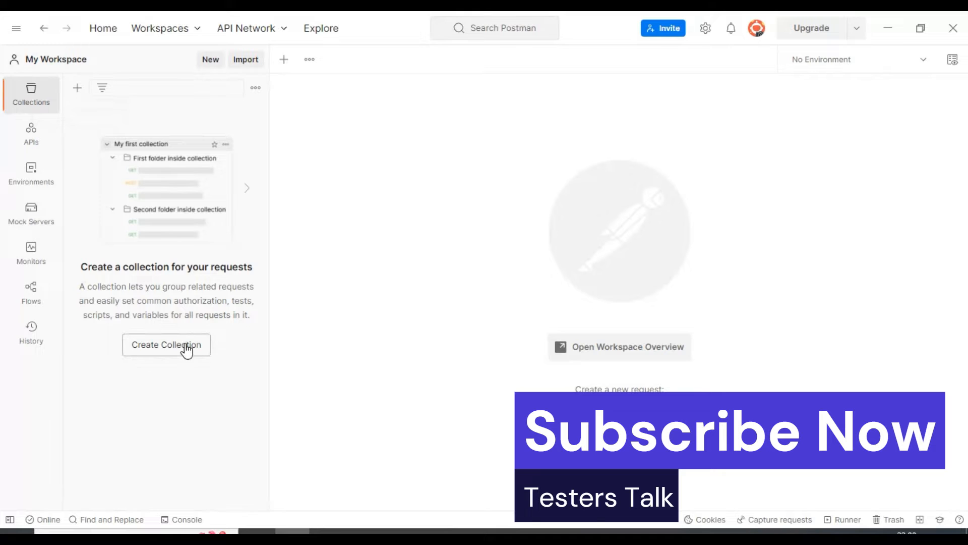
# - Create a new collection in My Workspace and name it "Booking API"
pyautogui.click(77, 89)
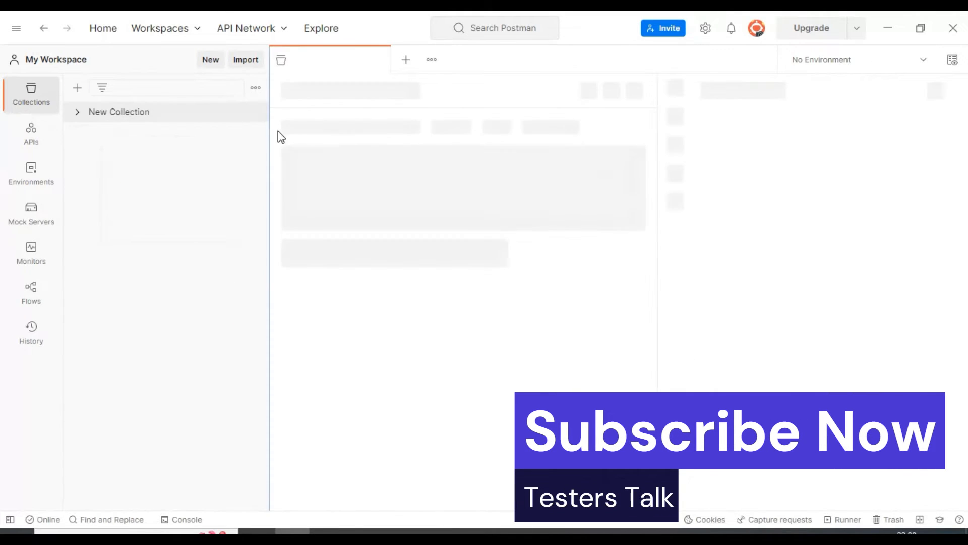
pyautogui.moveTo(355, 92); pyautogui.dragTo(283, 91)
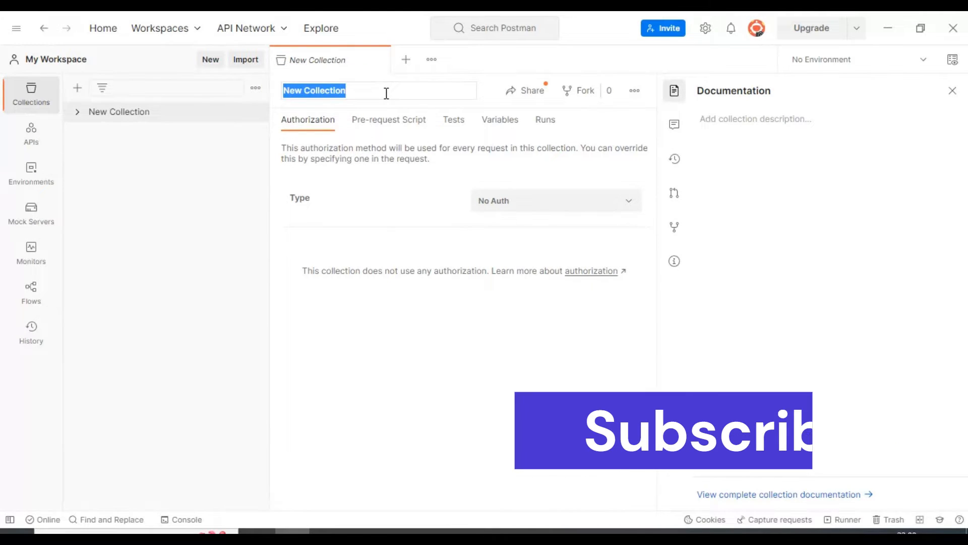
pyautogui.write('Book')
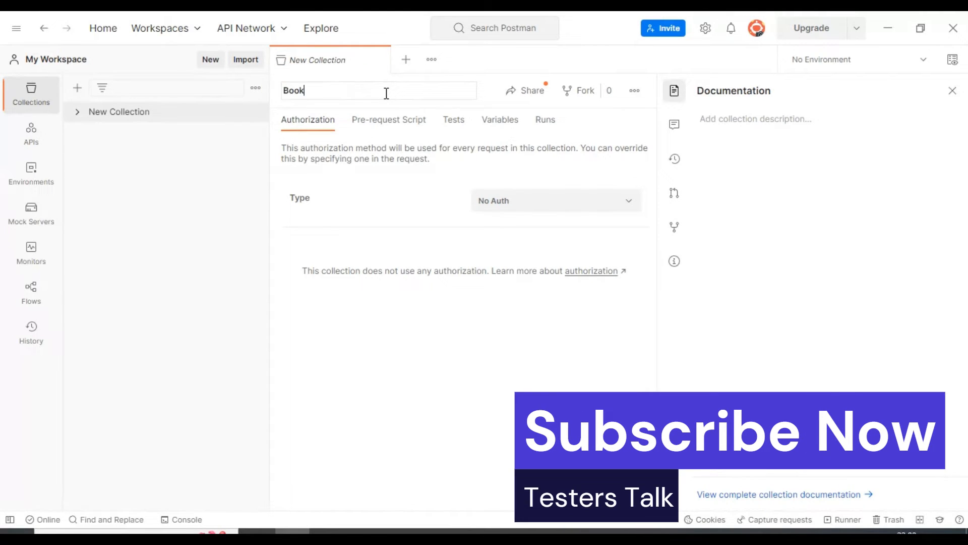
pyautogui.write('ing ')
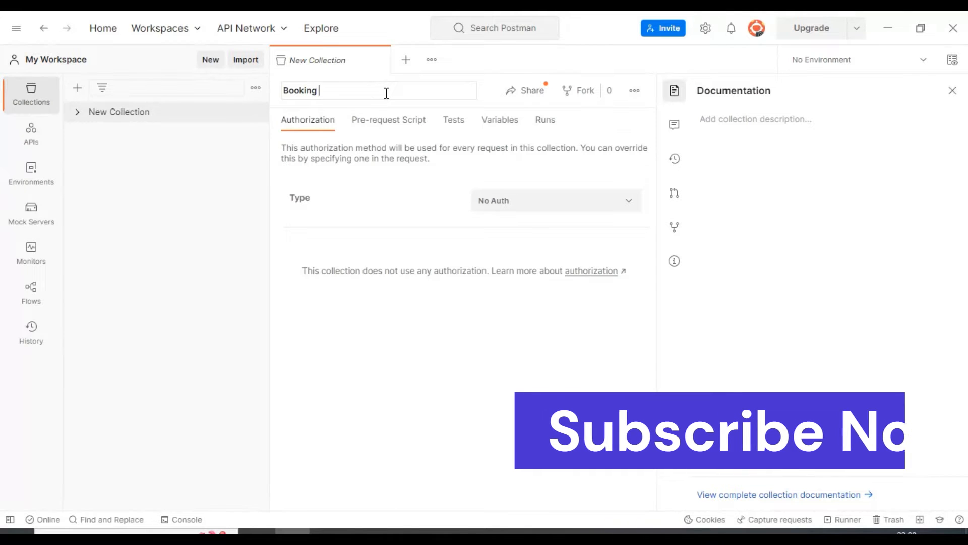
pyautogui.write('API')
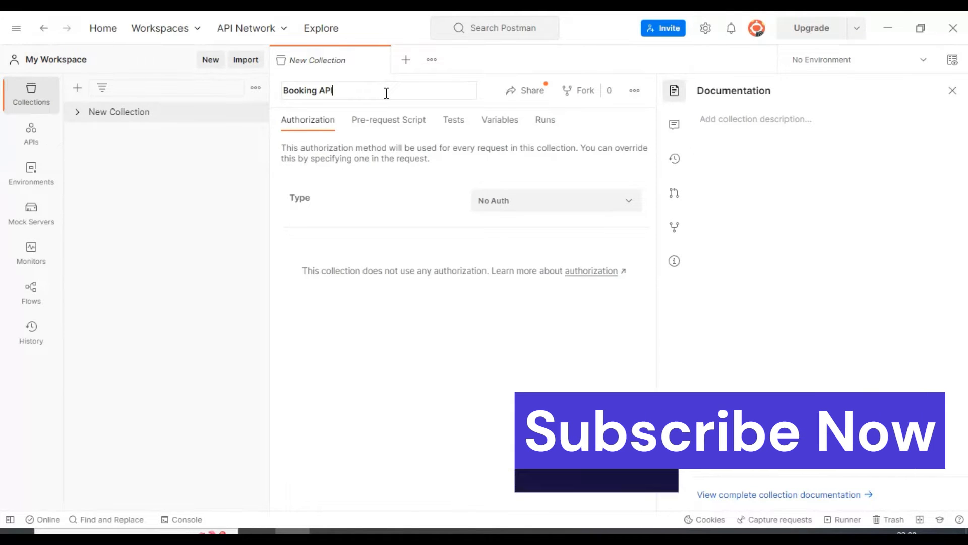
pyautogui.press('Return')
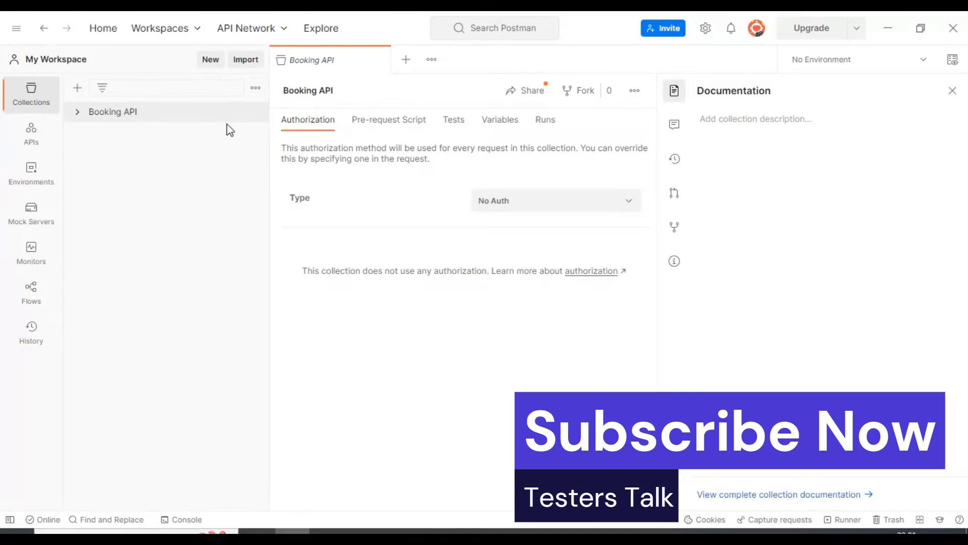
# - Add a folder named "Positive EndPoints" to the Booking API collection
pyautogui.click(119, 114)
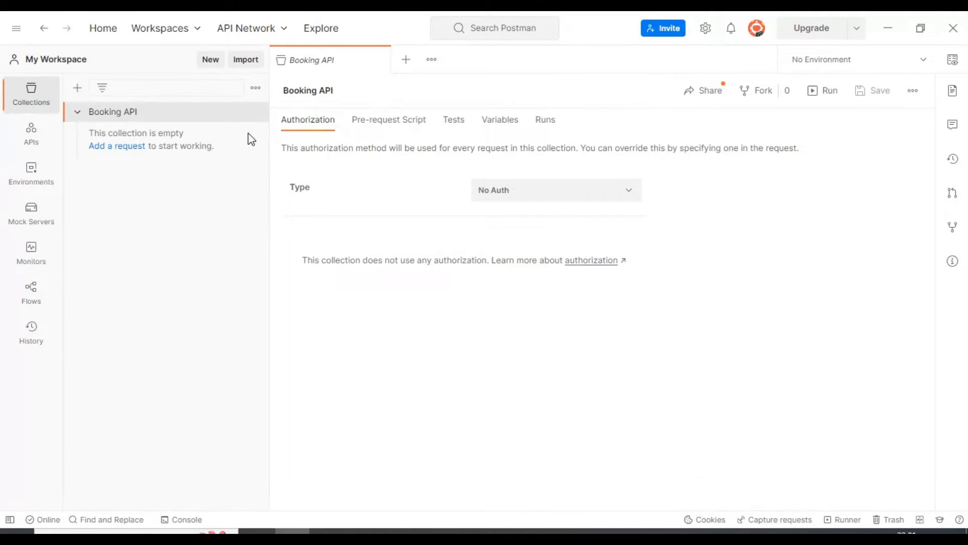
pyautogui.click(254, 116)
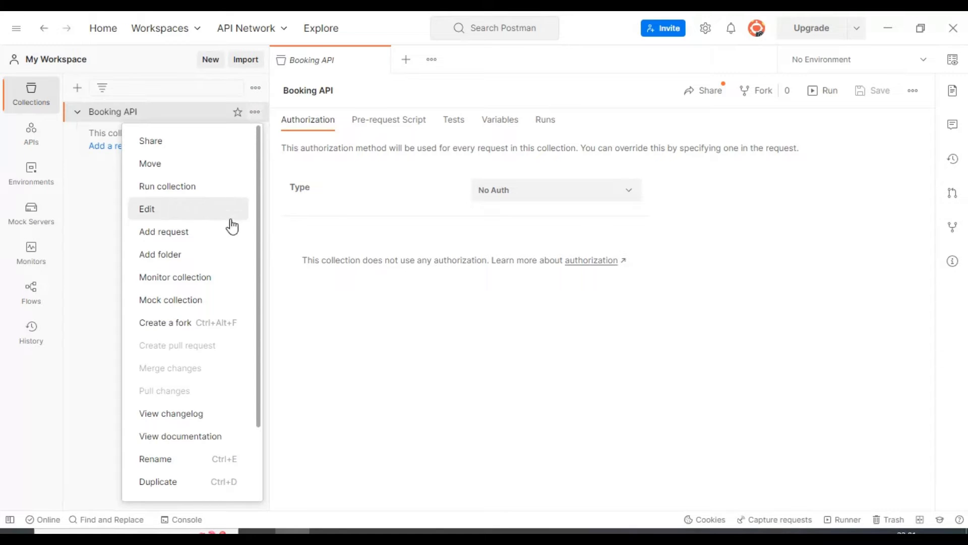
pyautogui.click(152, 256)
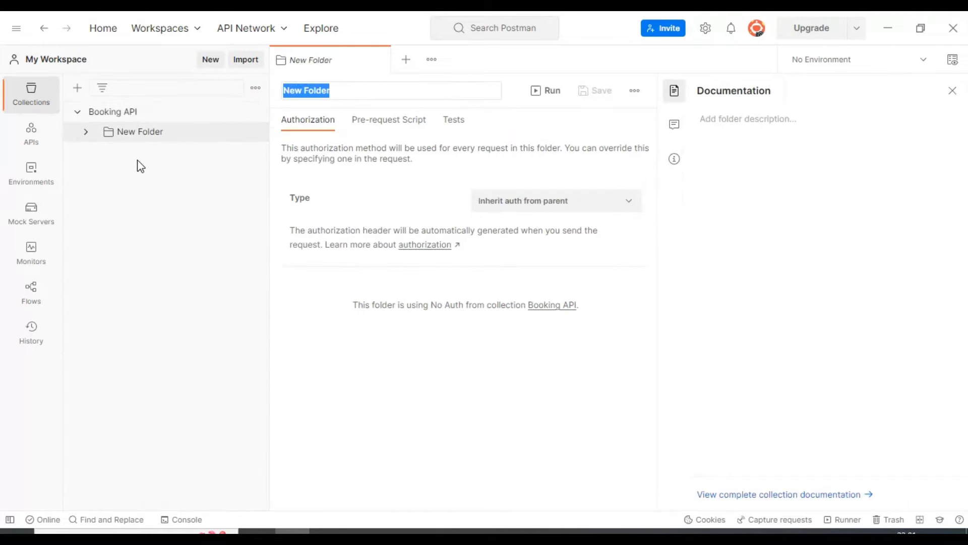
pyautogui.tripleClick(307, 91)
pyautogui.write('Positive EndPoints')
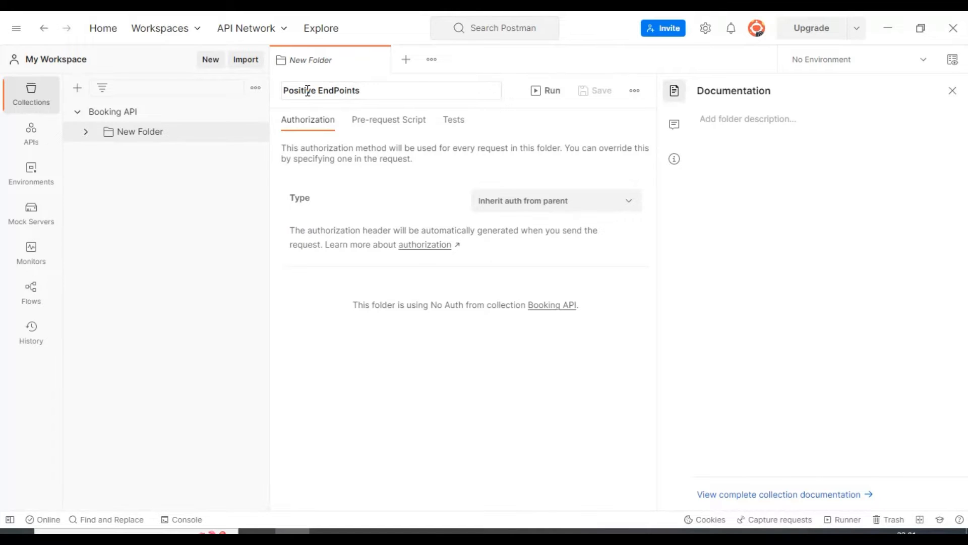
pyautogui.press('Return')
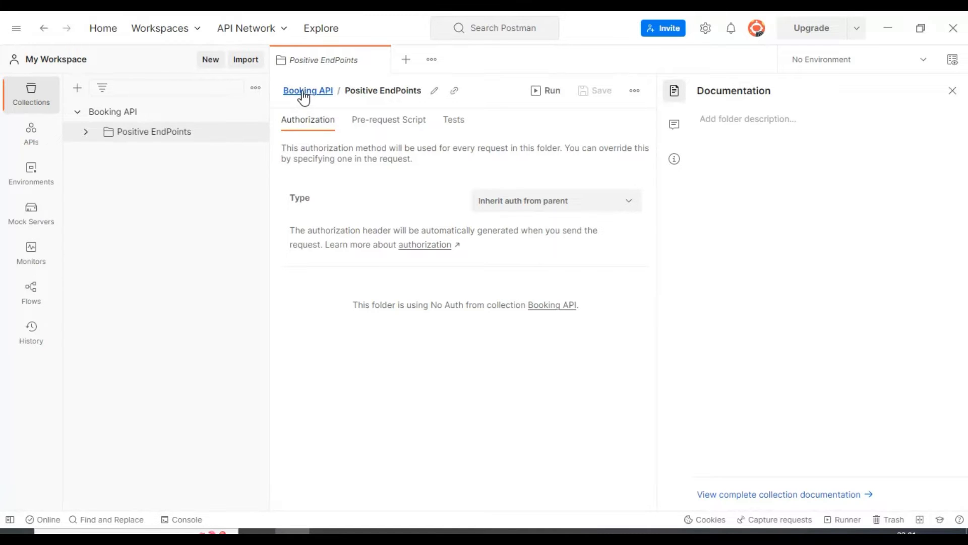
# - Add a second folder named "Negative Scenarios" to the Booking API collection
pyautogui.click(155, 112)
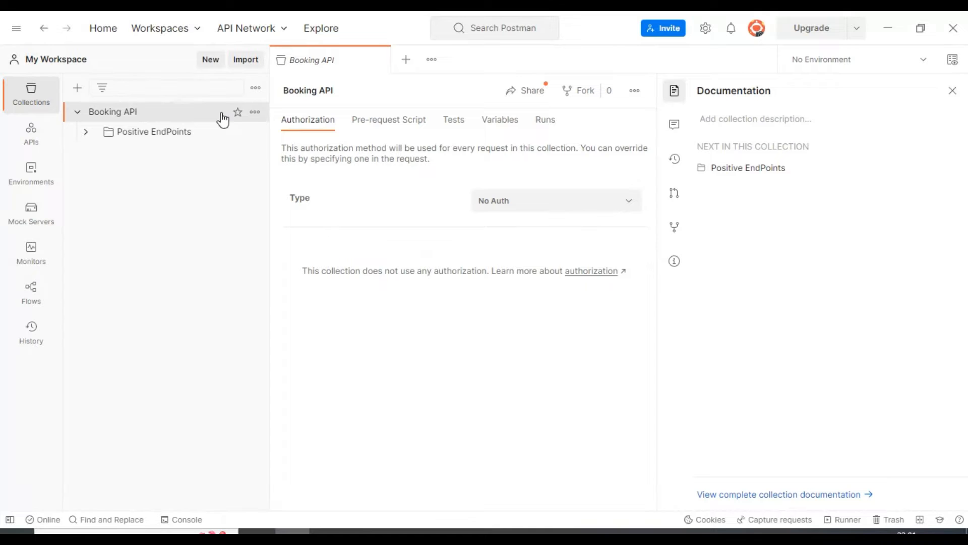
pyautogui.click(255, 112)
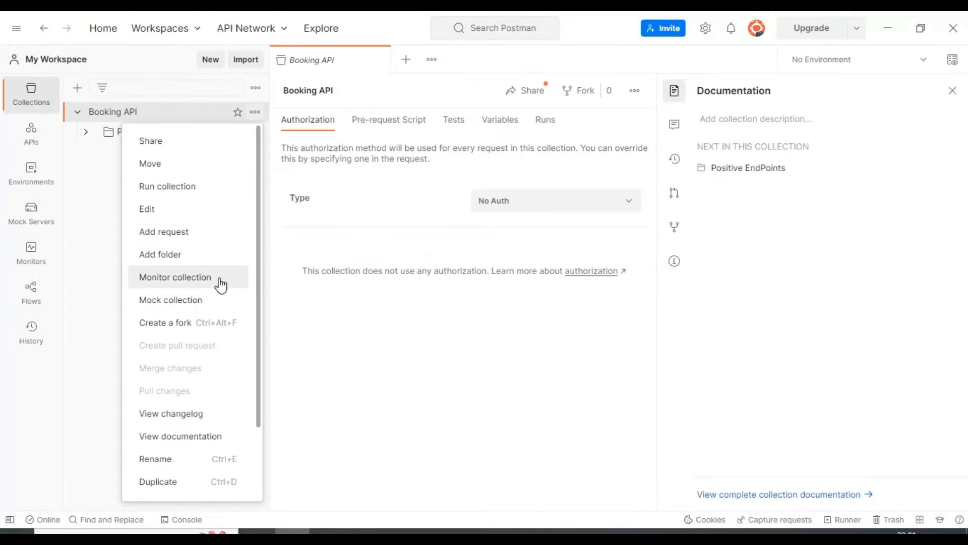
pyautogui.click(206, 254)
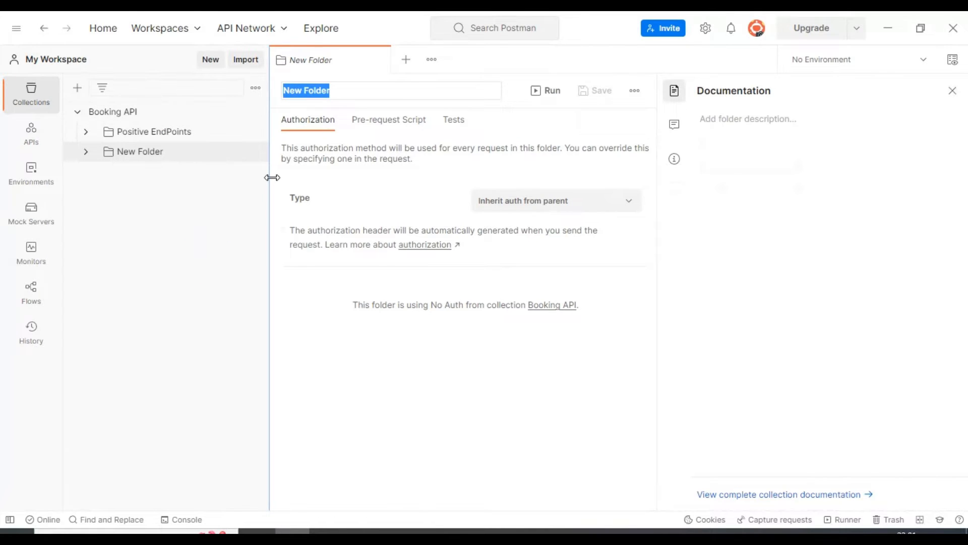
pyautogui.write('Negativ')
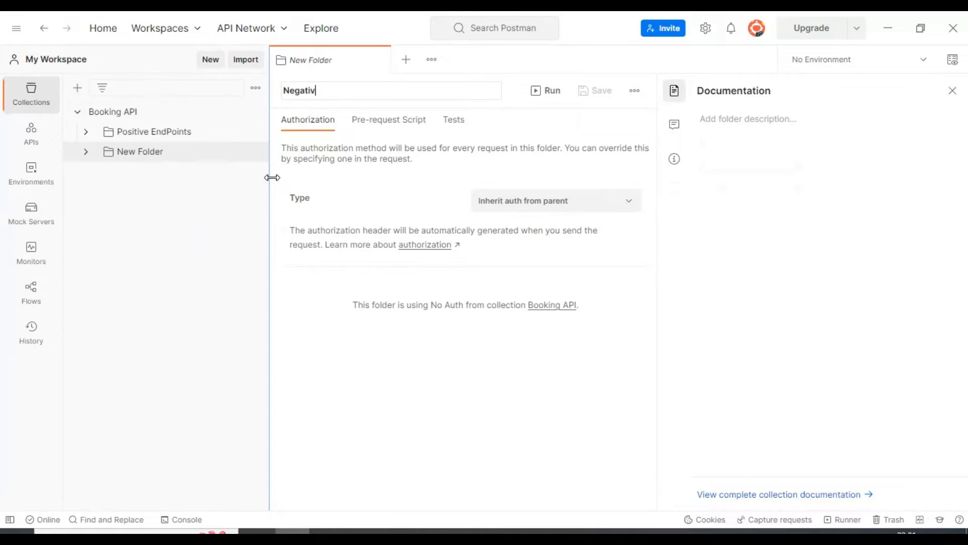
pyautogui.write('e Scenarios')
pyautogui.press('Return')
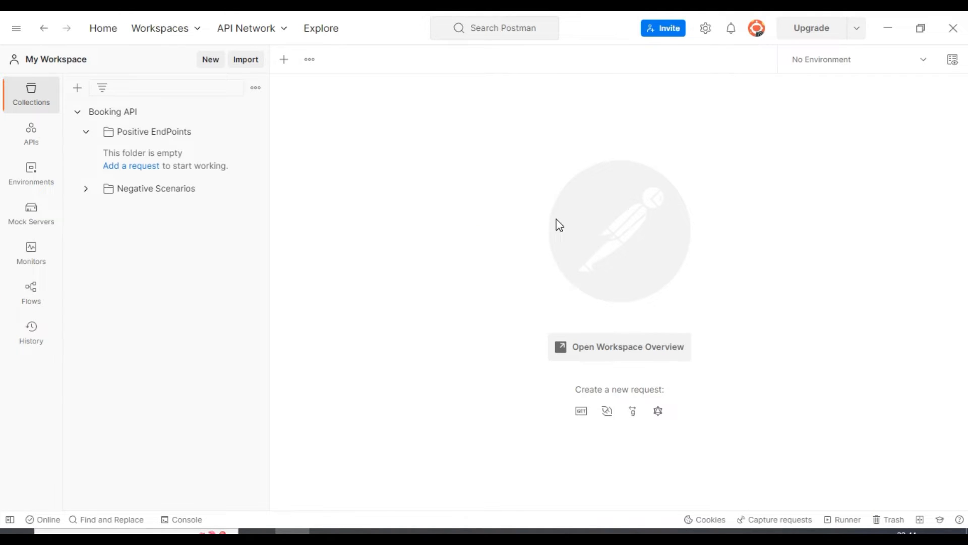
# - Switch to the Restful-booker API documentation in the browser and highlight its full web address
pyautogui.click(258, 531)
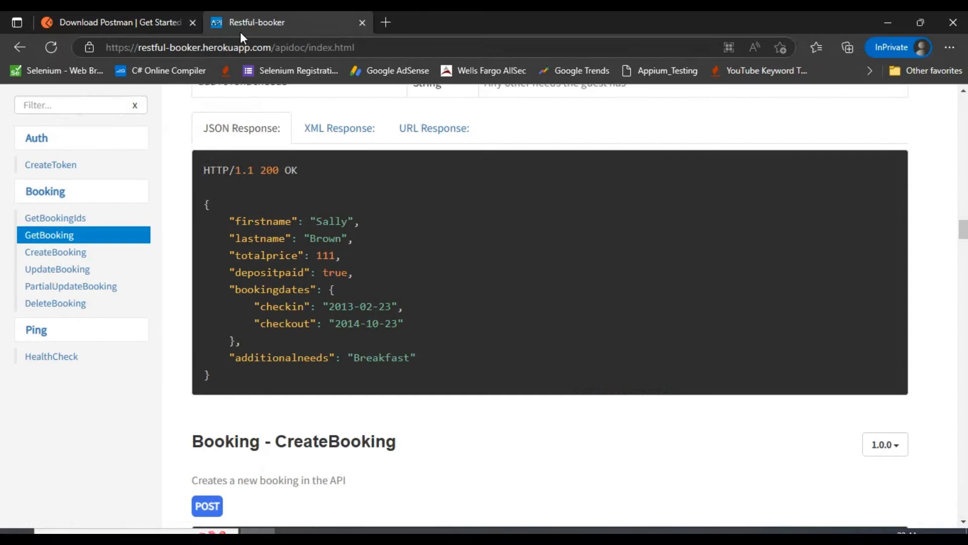
pyautogui.click(329, 45)
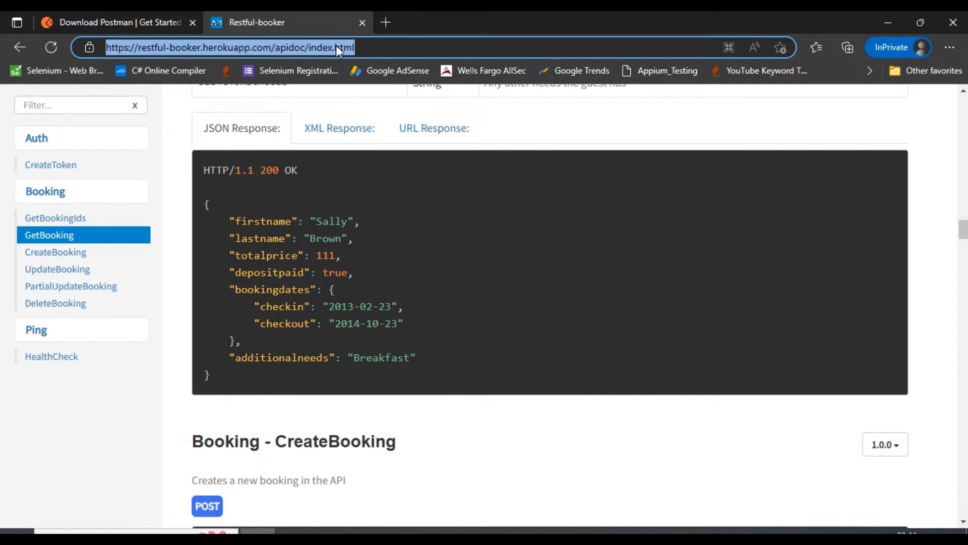
pyautogui.click(332, 47)
pyautogui.moveTo(373, 47); pyautogui.dragTo(104, 55)
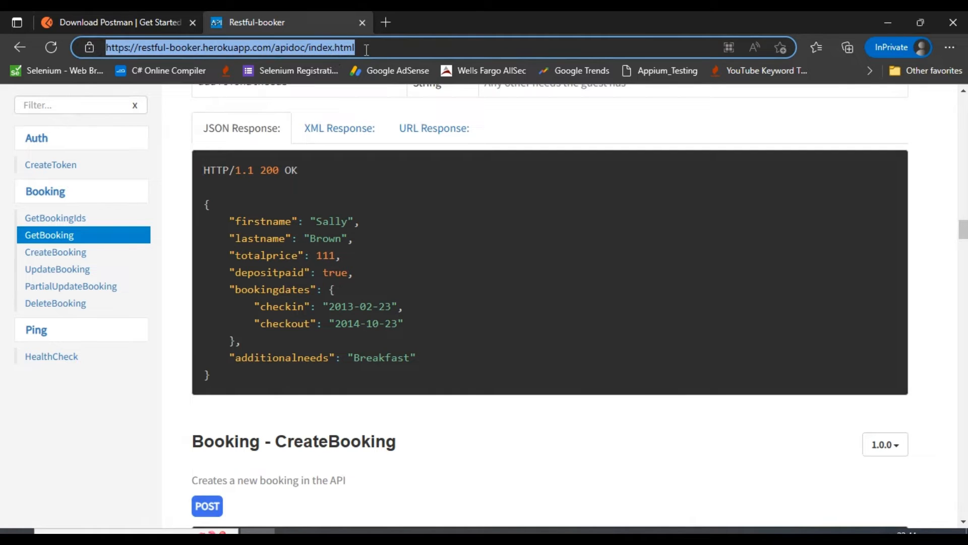
# - Examine the fields and the whole body of the GetBooking JSON response example, and switch back to Postman
pyautogui.click(261, 223)
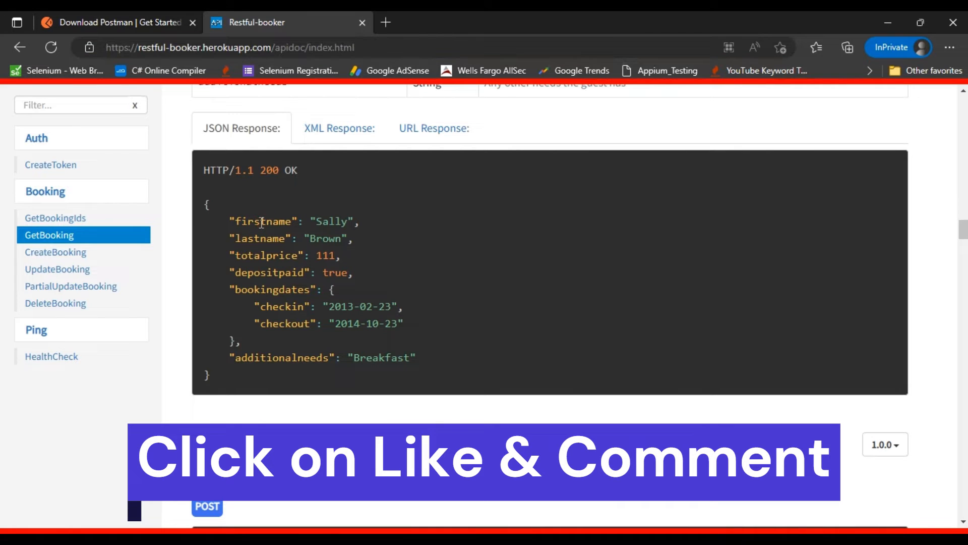
pyautogui.doubleClick(261, 223)
pyautogui.click(255, 237)
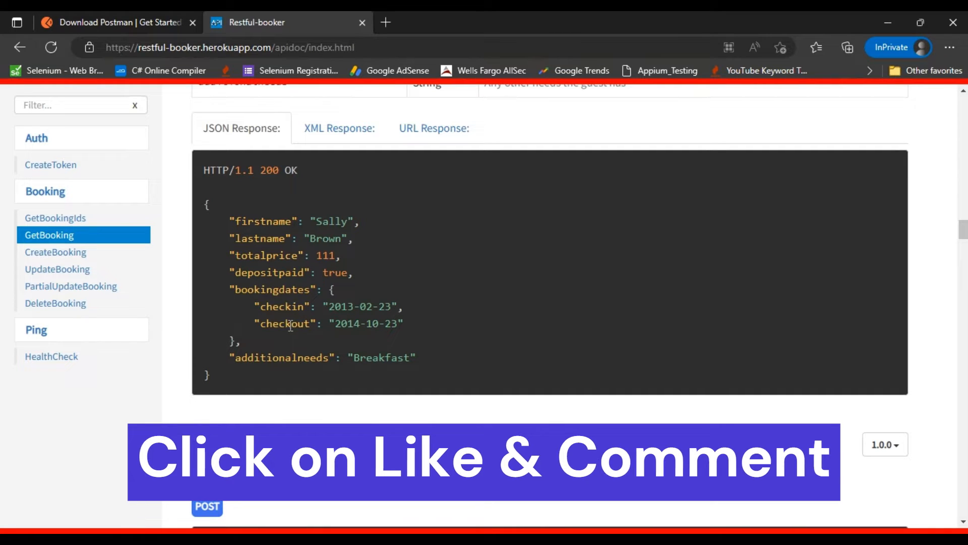
pyautogui.doubleClick(261, 358)
pyautogui.click(366, 362)
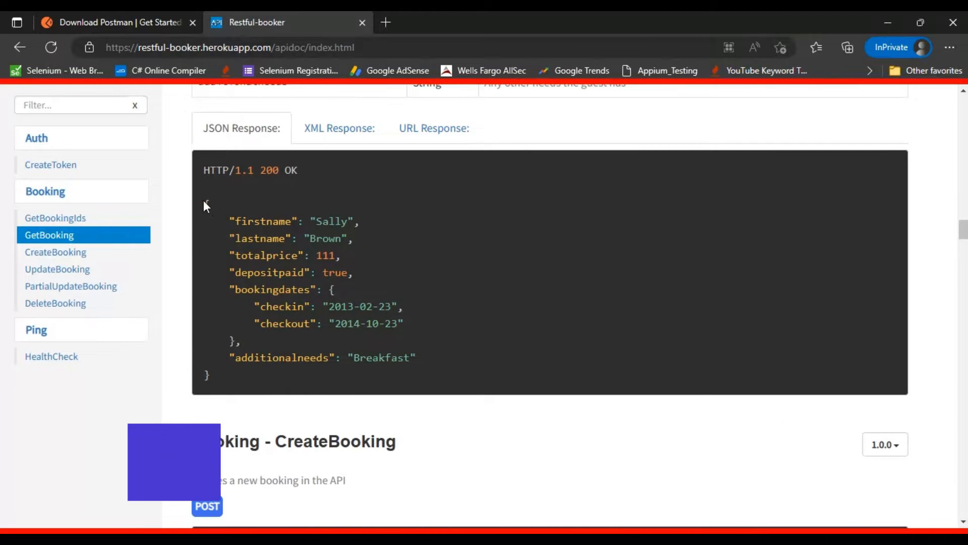
pyautogui.moveTo(204, 201); pyautogui.dragTo(263, 371)
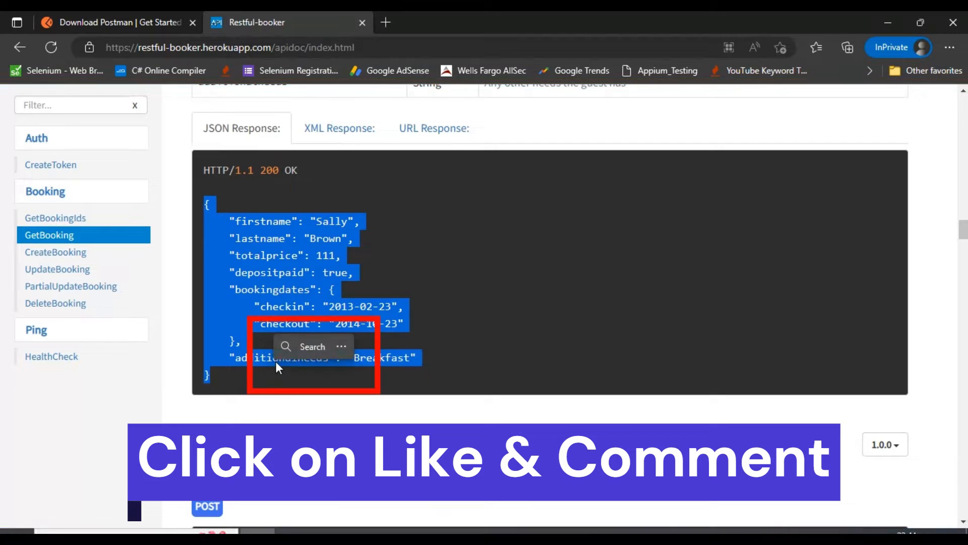
pyautogui.click(396, 245)
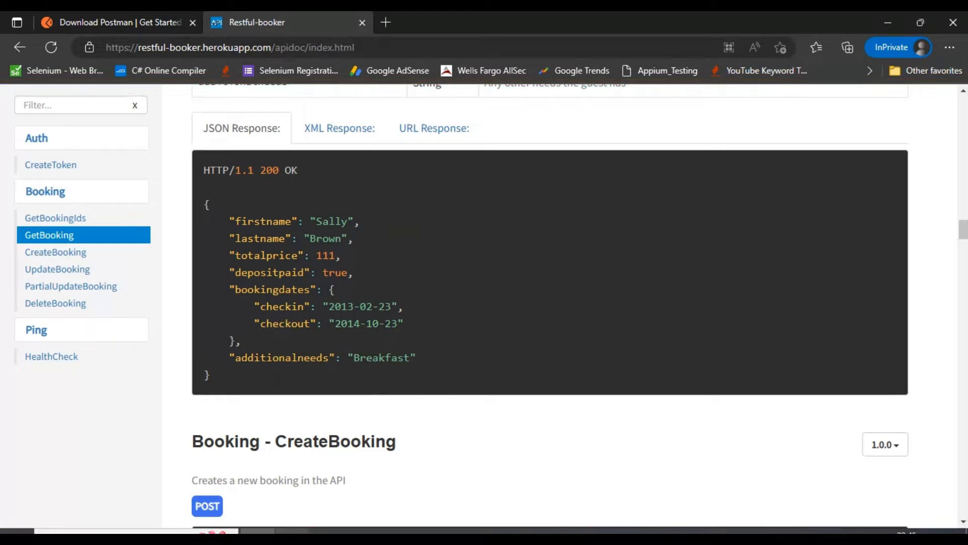
pyautogui.click(388, 527)
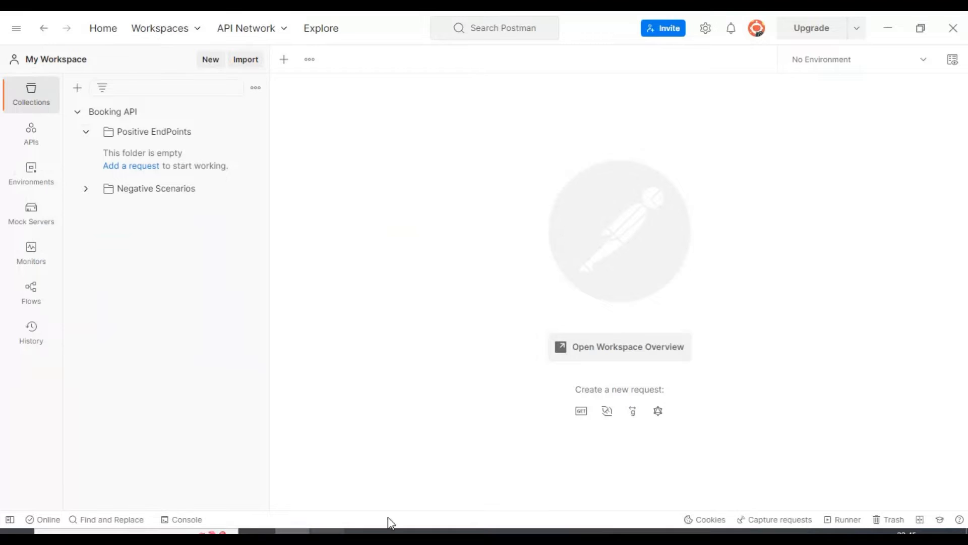
pyautogui.click(155, 134)
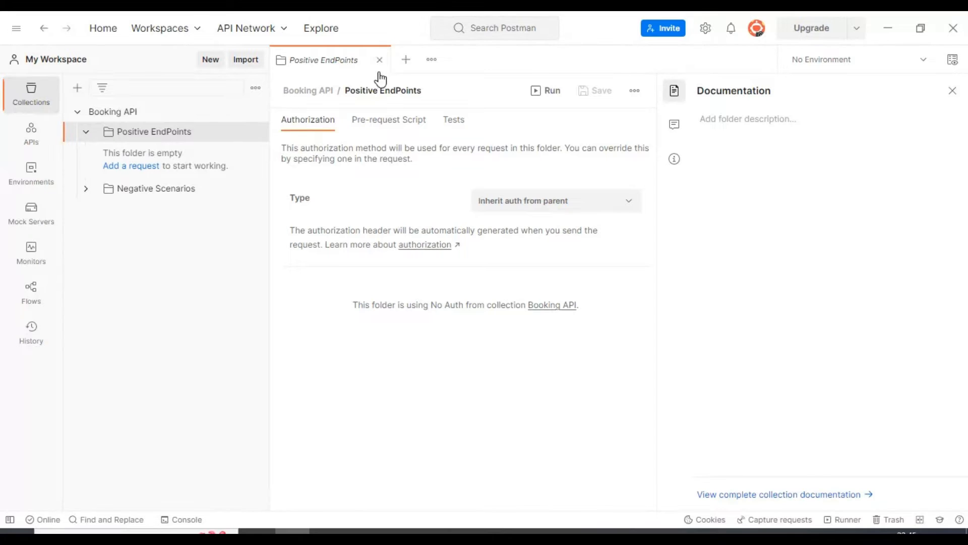
pyautogui.click(406, 60)
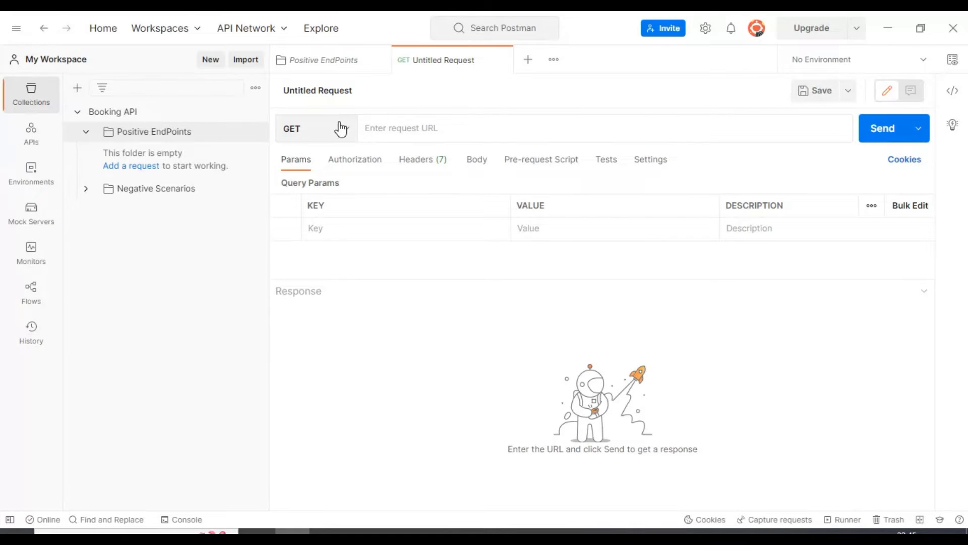
pyautogui.click(380, 125)
pyautogui.write('httpps')
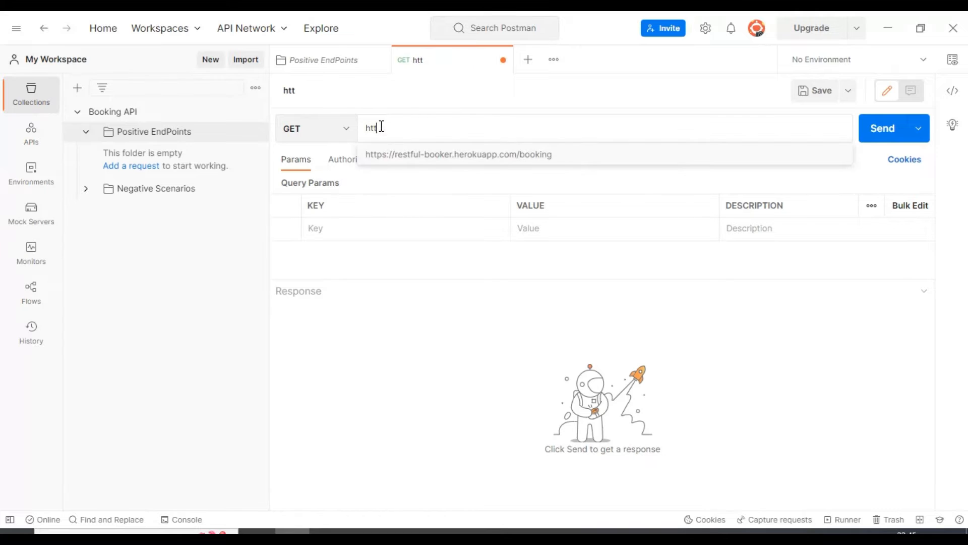
pyautogui.press('BackSpace')
pyautogui.press('BackSpace')
pyautogui.write('s://restful-')
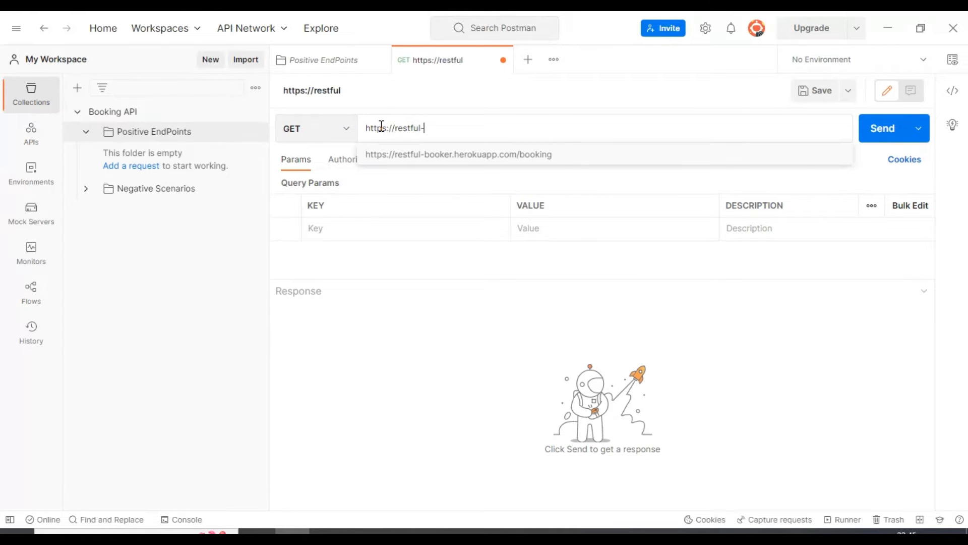
pyautogui.write('boke')
pyautogui.press('BackSpace')
pyautogui.press('BackSpace')
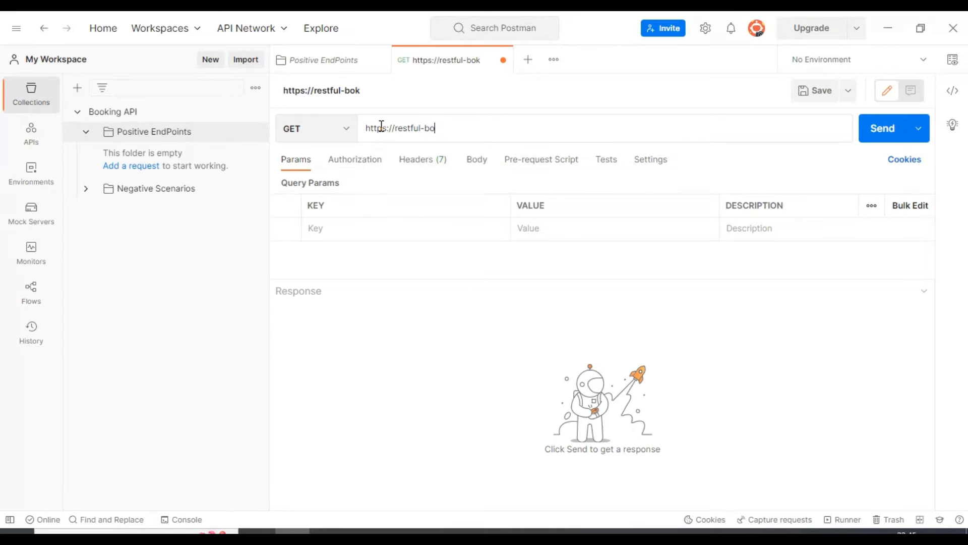
pyautogui.write('oker')
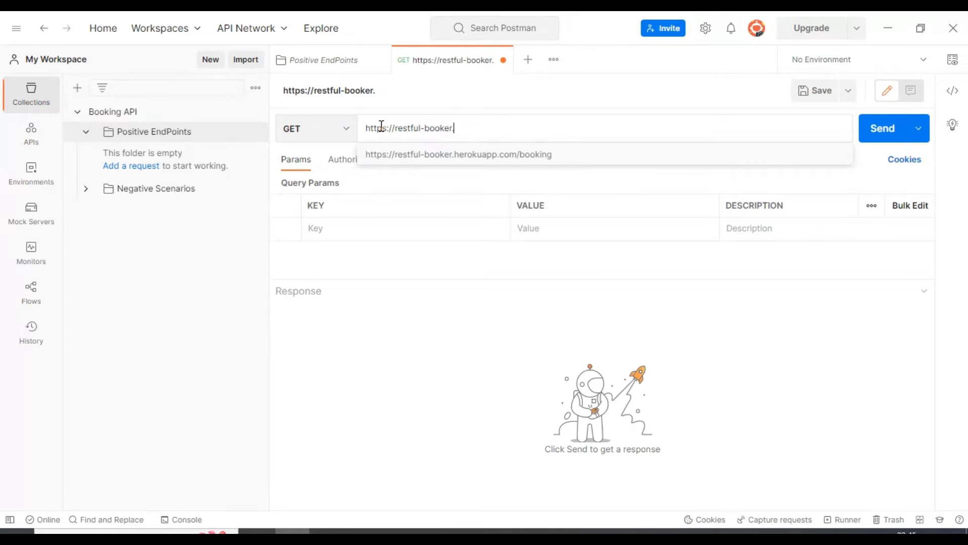
pyautogui.write('.herku')
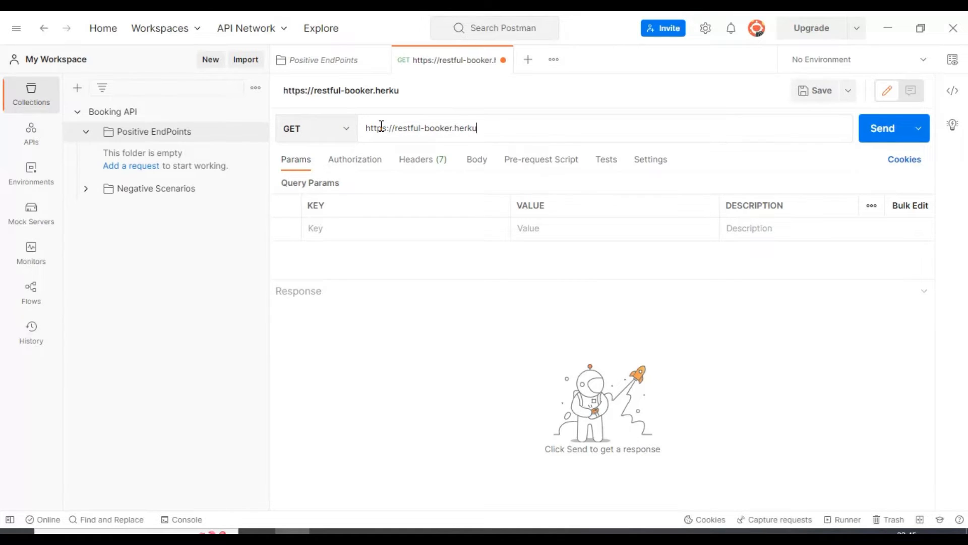
pyautogui.write('app.com/bookin')
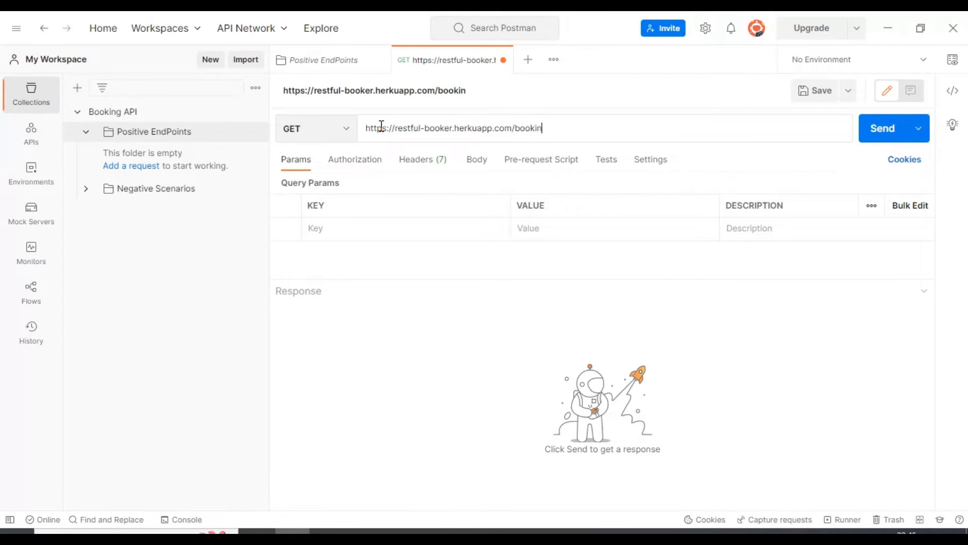
pyautogui.write('g')
pyautogui.doubleClick(377, 132)
pyautogui.moveTo(556, 129); pyautogui.dragTo(363, 135)
pyautogui.click(521, 127)
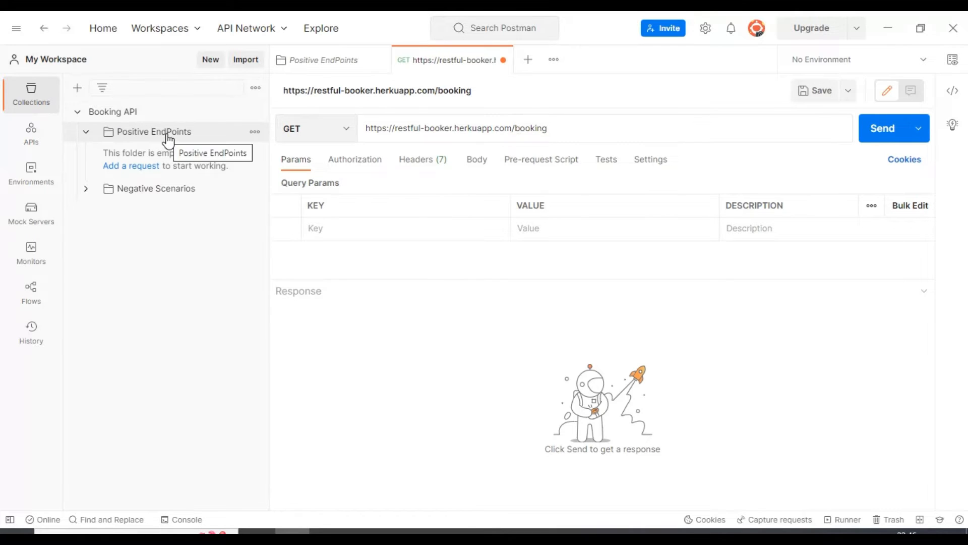
# - Save the request as "Get Booking Ids" in the Positive EndPoints folder of the Booking API collection
pyautogui.click(849, 97)
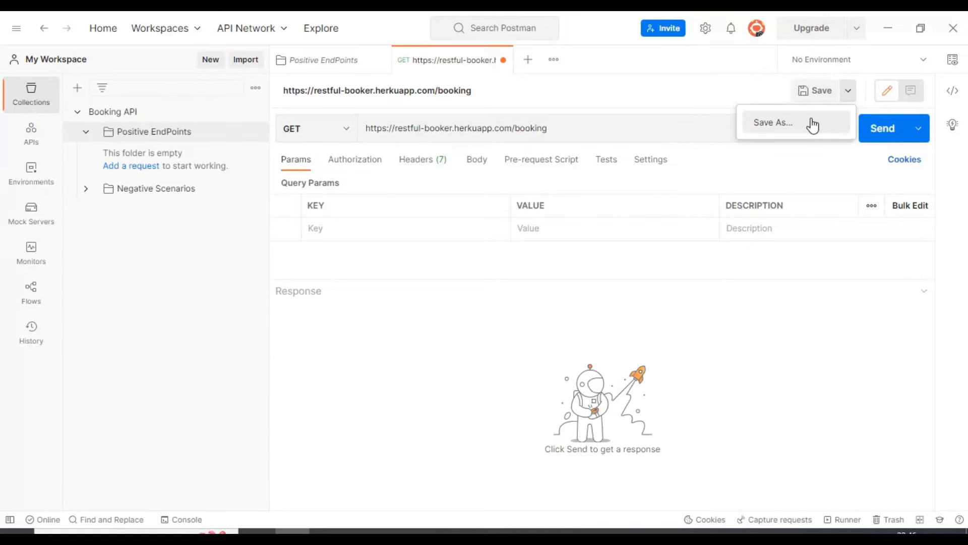
pyautogui.click(776, 127)
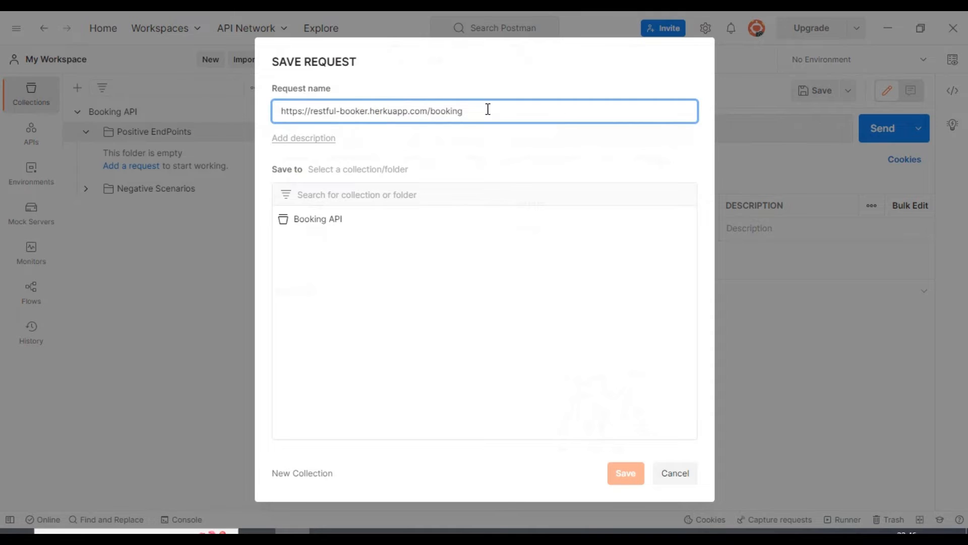
pyautogui.moveTo(487, 110); pyautogui.dragTo(270, 114)
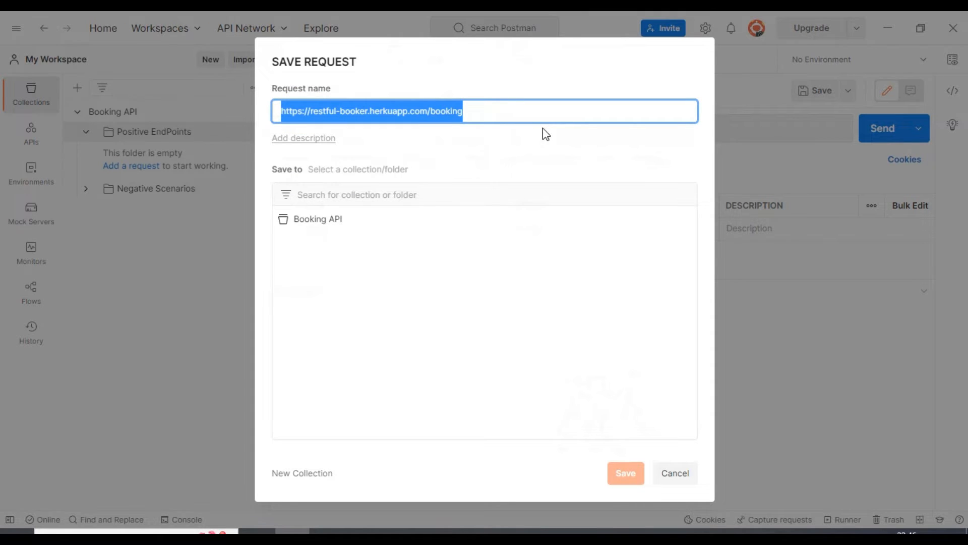
pyautogui.write('Get ')
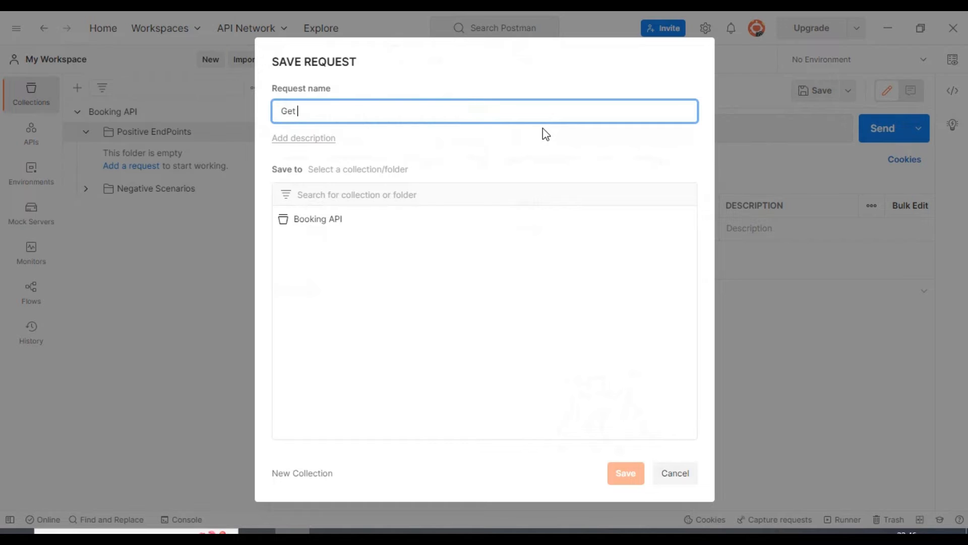
pyautogui.write('Booking Ids')
pyautogui.click(317, 230)
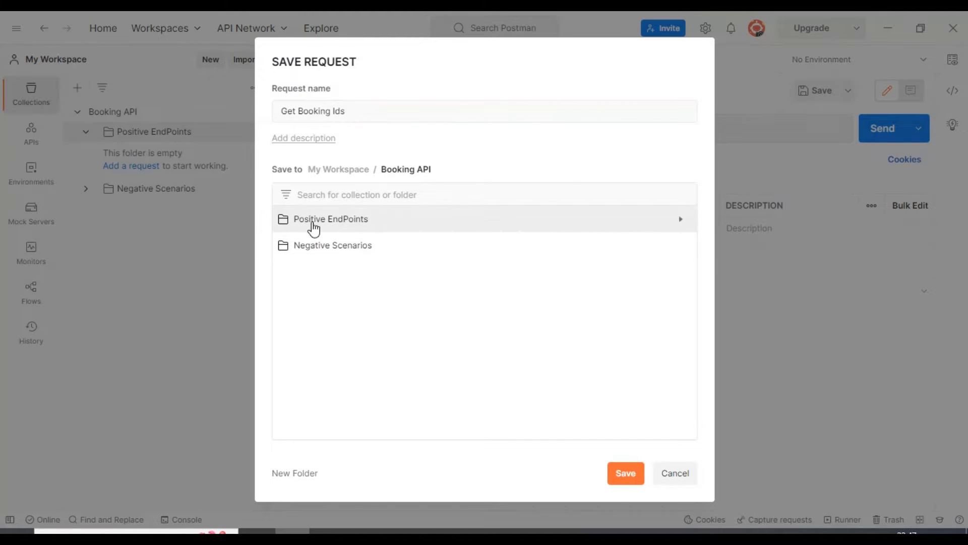
pyautogui.click(333, 223)
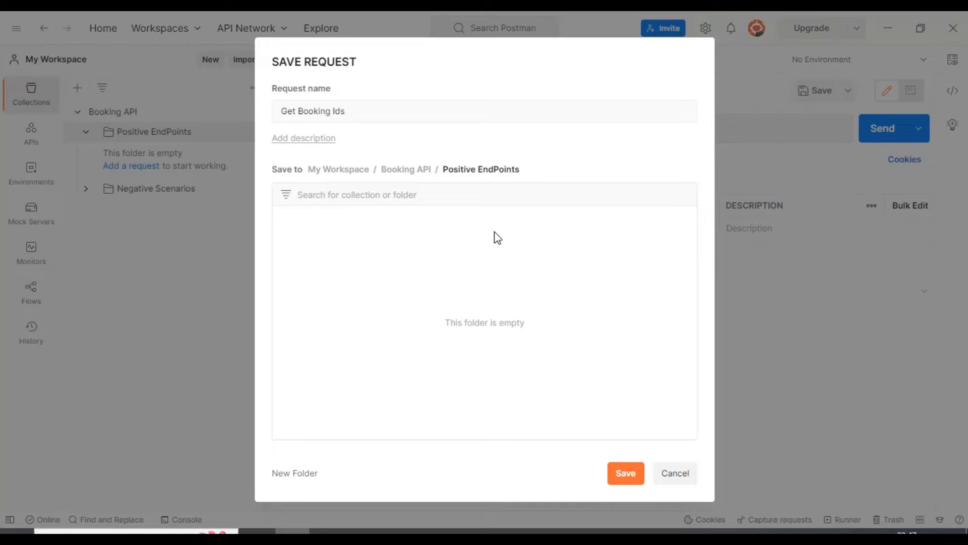
pyautogui.click(625, 479)
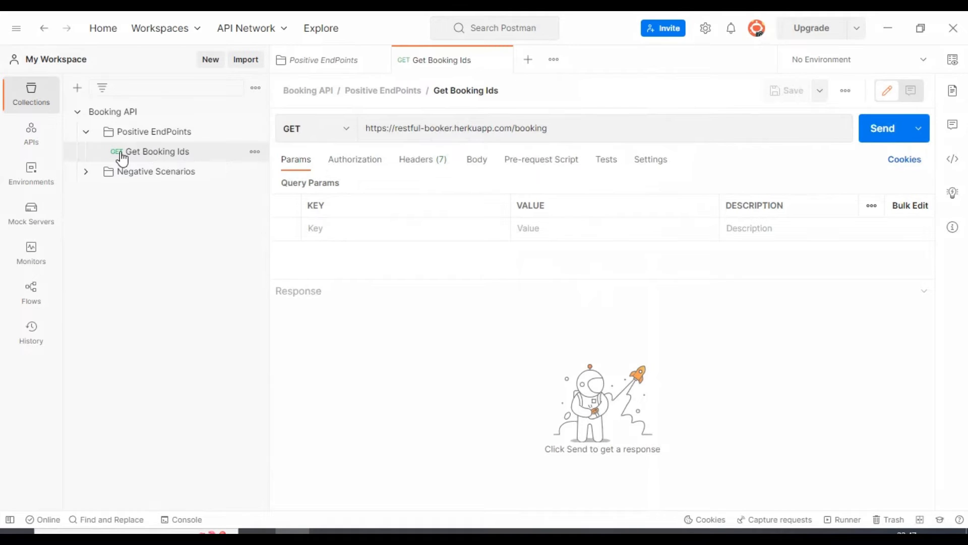
# - Send the saved Get Booking Ids request and check its response body
pyautogui.click(186, 153)
pyautogui.click(879, 140)
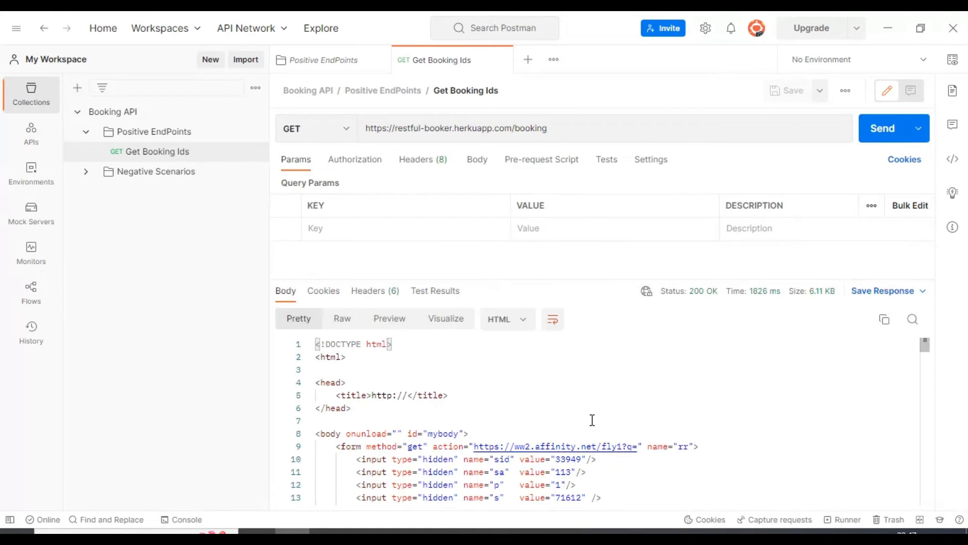
pyautogui.click(599, 398)
pyautogui.click(463, 128)
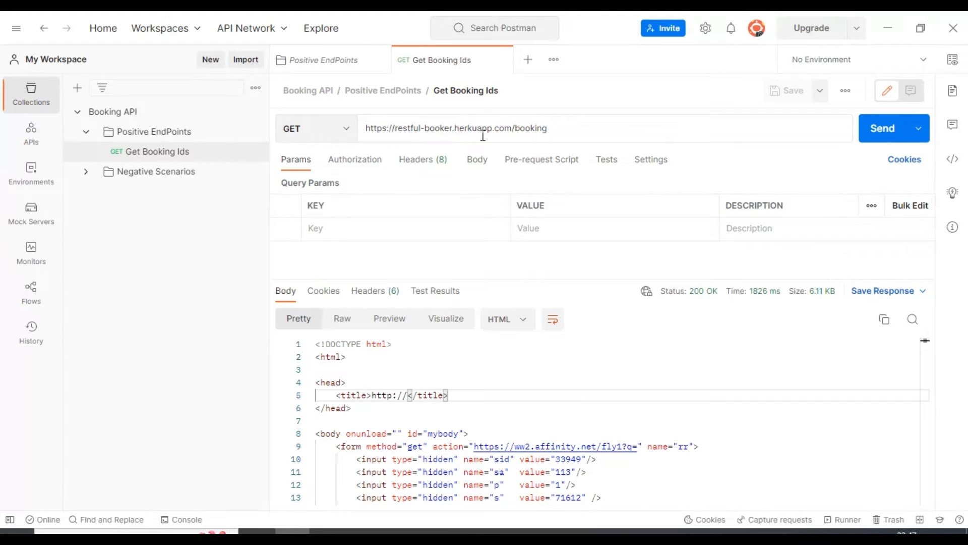
pyautogui.click(423, 128)
pyautogui.click(468, 125)
pyautogui.write('o')
pyautogui.press('BackSpace')
pyautogui.write('O')
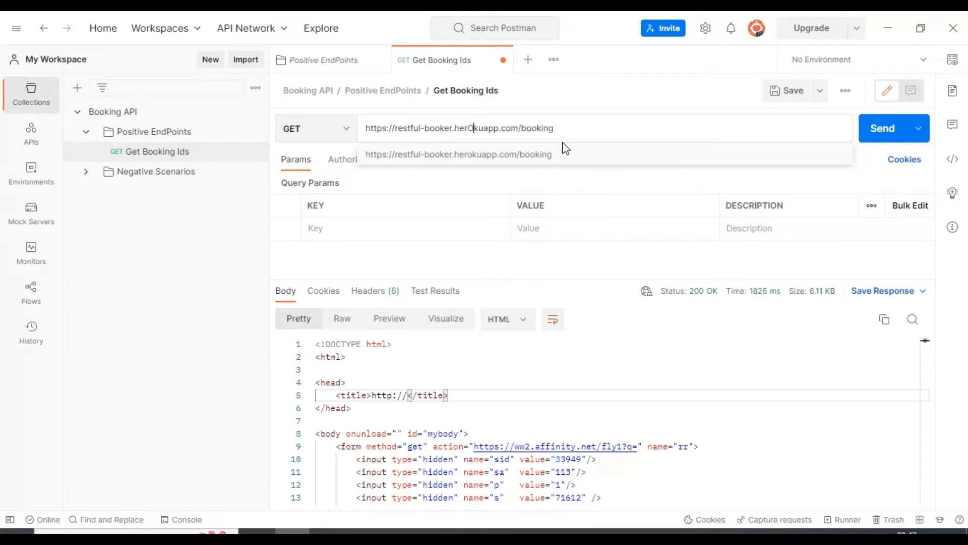
pyautogui.press('BackSpace')
pyautogui.write('o')
pyautogui.hotkey('ctrl', 's')
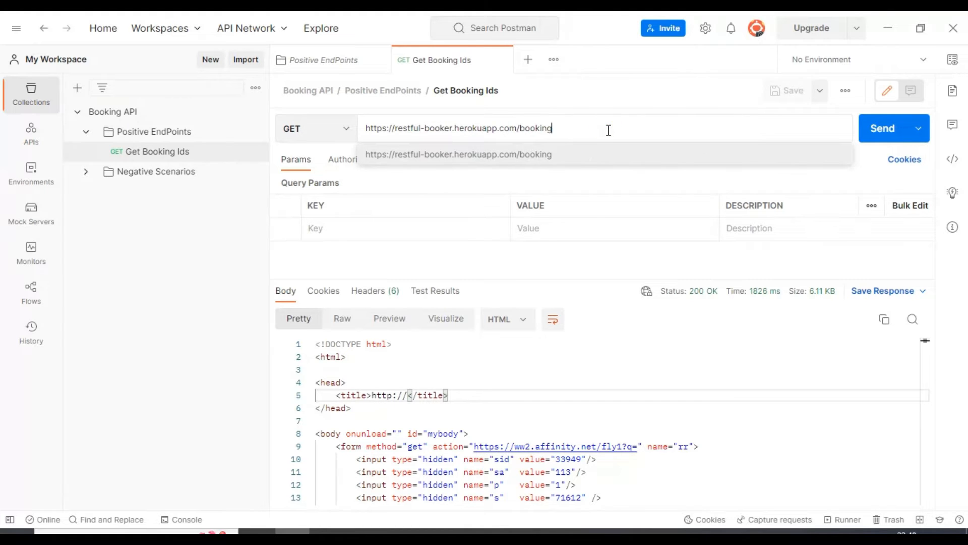
# - Send the corrected Get Booking Ids request and examine the response headers and the booking ID entries in the body
pyautogui.click(877, 134)
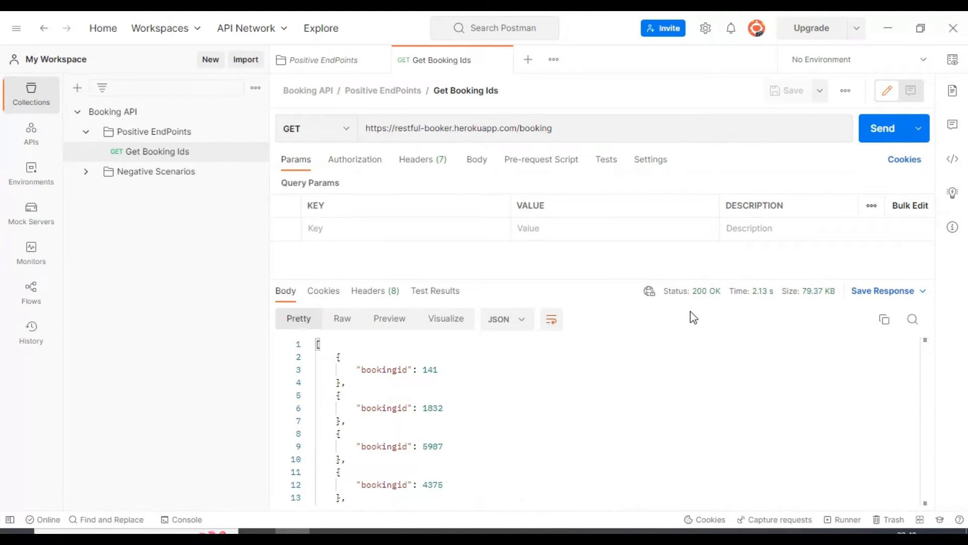
pyautogui.click(367, 297)
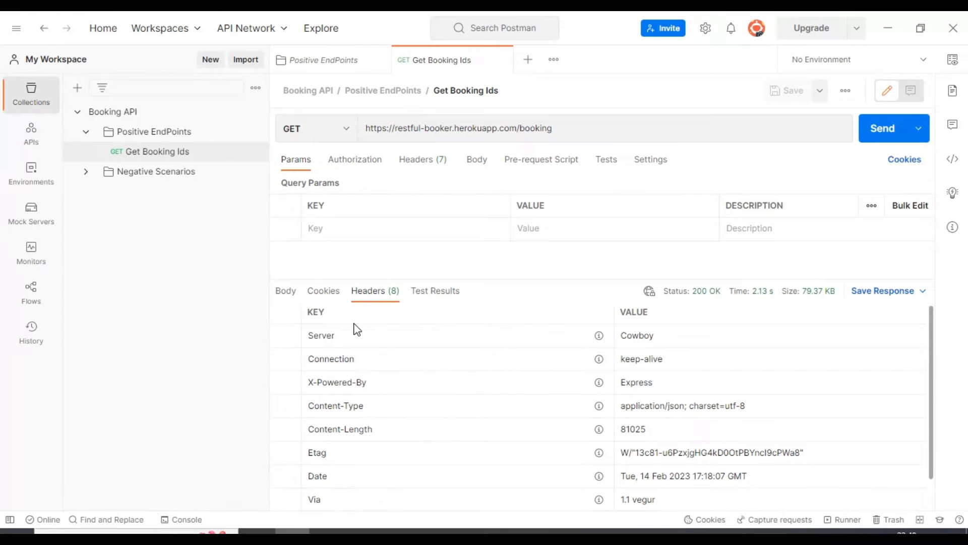
pyautogui.click(284, 291)
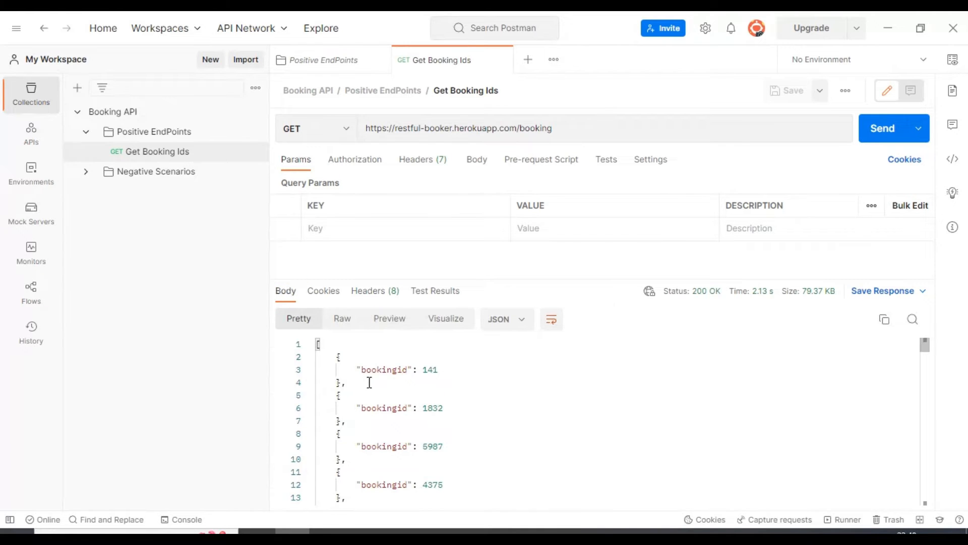
pyautogui.click(355, 370)
pyautogui.moveTo(355, 370); pyautogui.dragTo(438, 370)
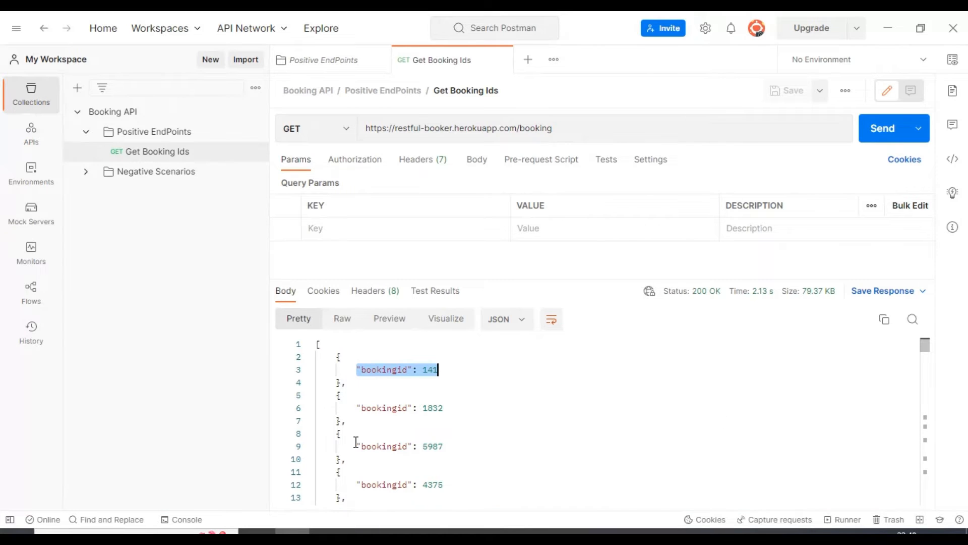
pyautogui.moveTo(357, 408); pyautogui.dragTo(433, 503)
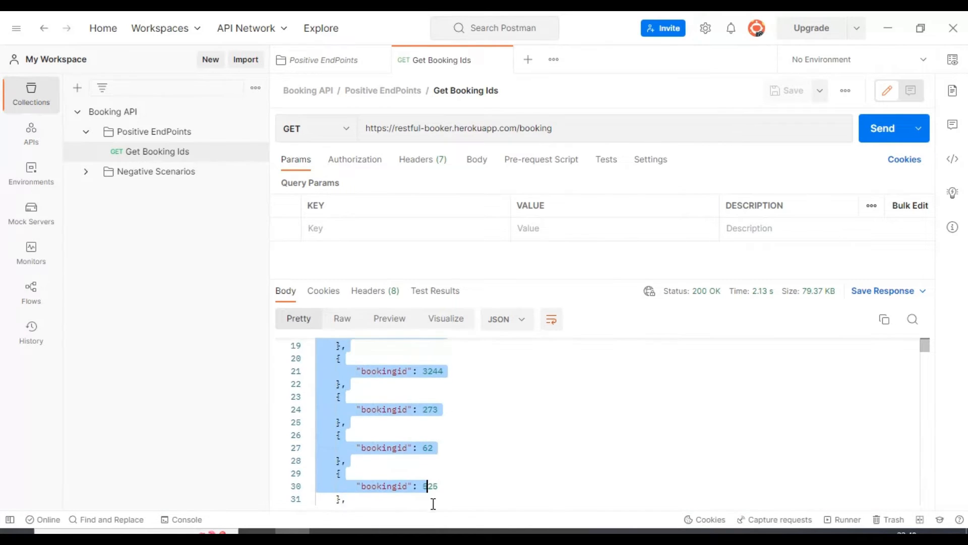
pyautogui.scroll(5, 430, 454)
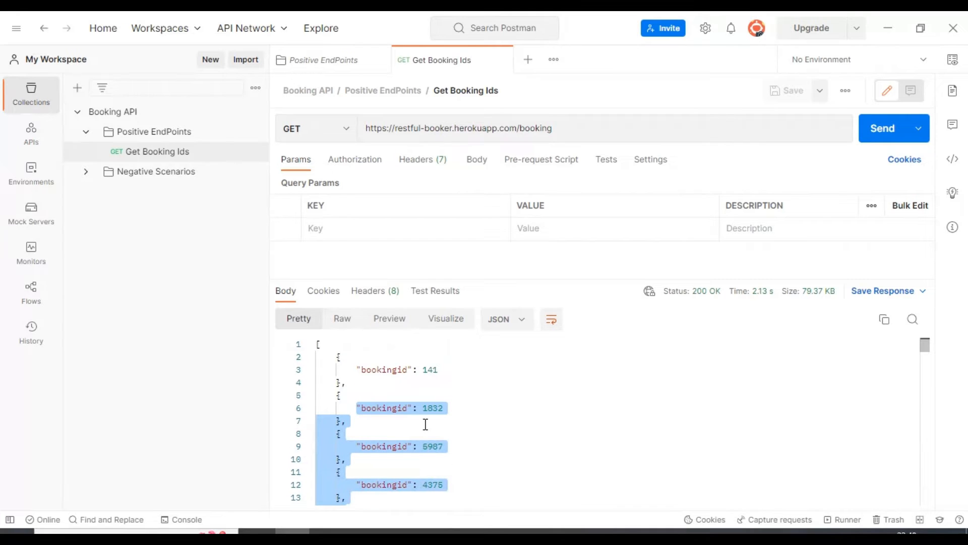
# - Inspect the response's time and size breakdowns, recheck its headers and body, and highlight the first booking ID
pyautogui.moveTo(760, 301)
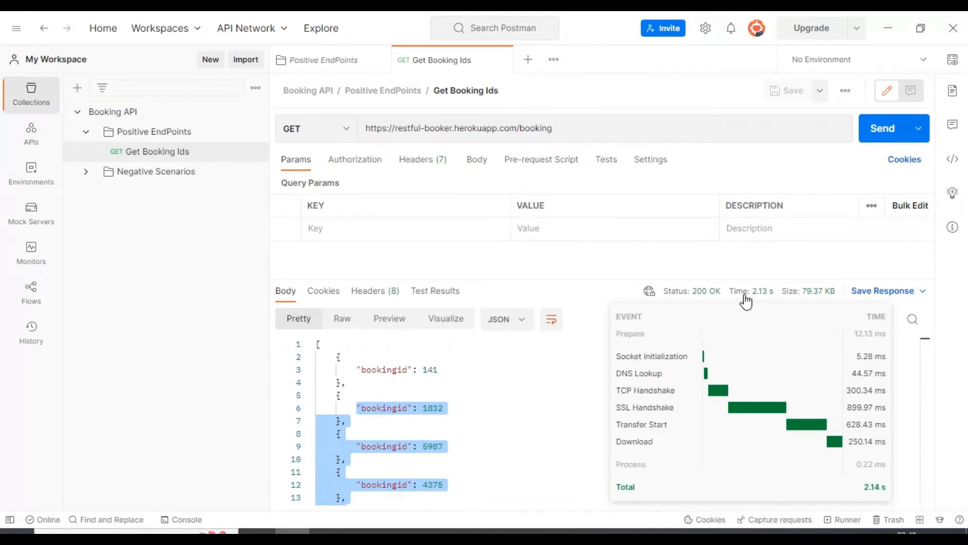
pyautogui.click(563, 370)
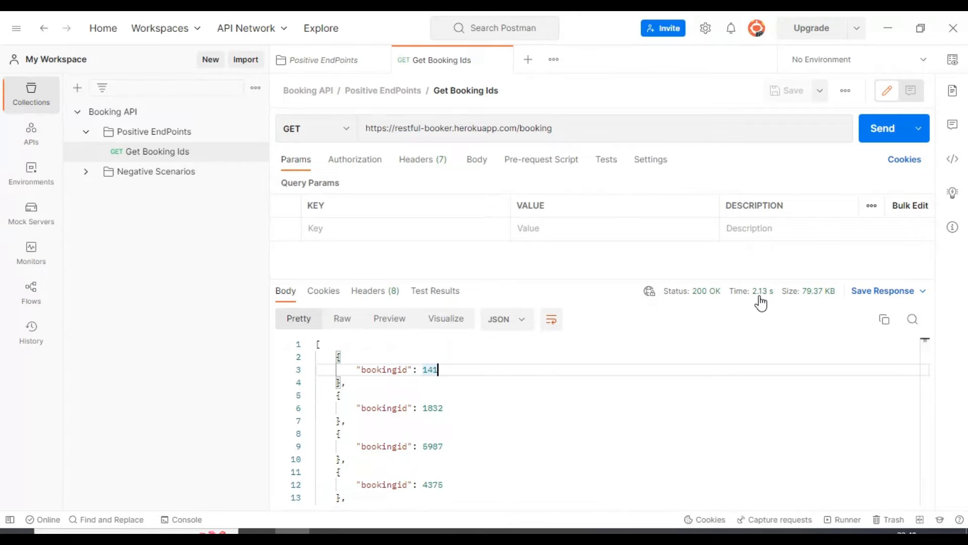
pyautogui.moveTo(763, 301)
pyautogui.moveTo(798, 284)
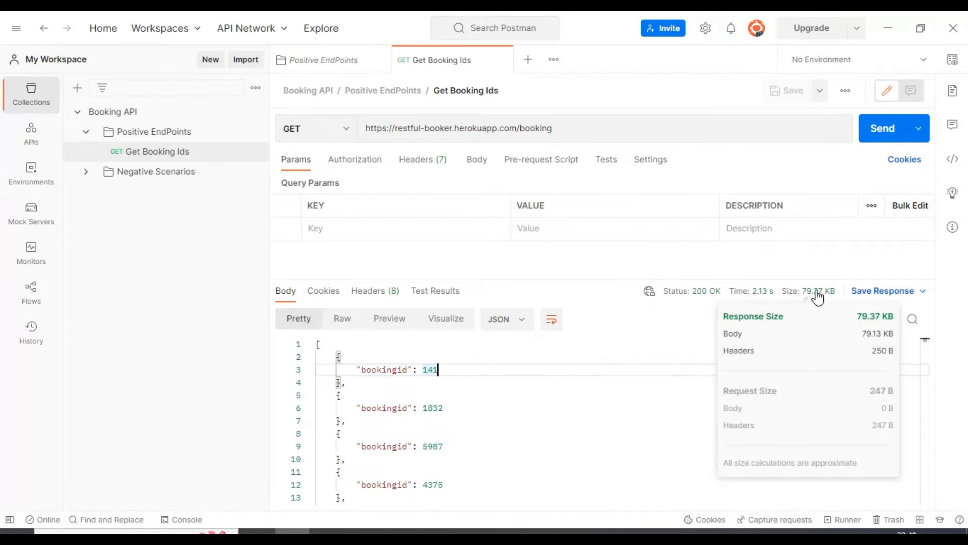
pyautogui.click(374, 291)
pyautogui.click(284, 293)
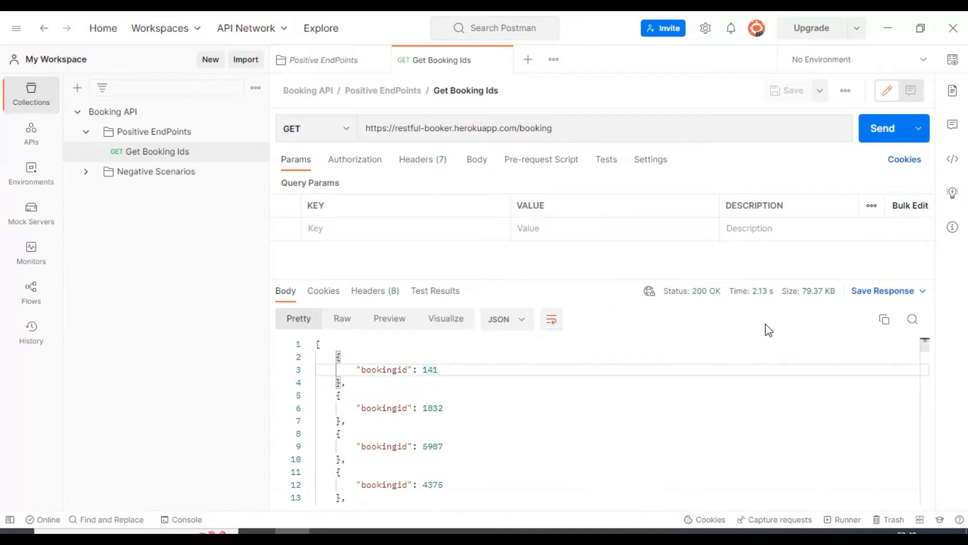
pyautogui.moveTo(807, 297)
pyautogui.doubleClick(430, 369)
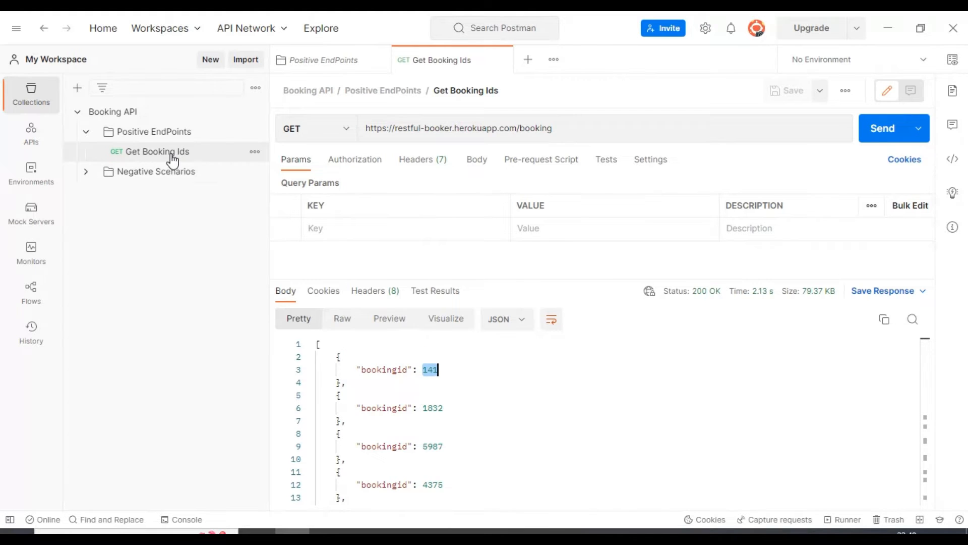
# - Reselect the Get Booking Ids request and highlight its full URL, followed by the first booking ID in the response
pyautogui.click(200, 152)
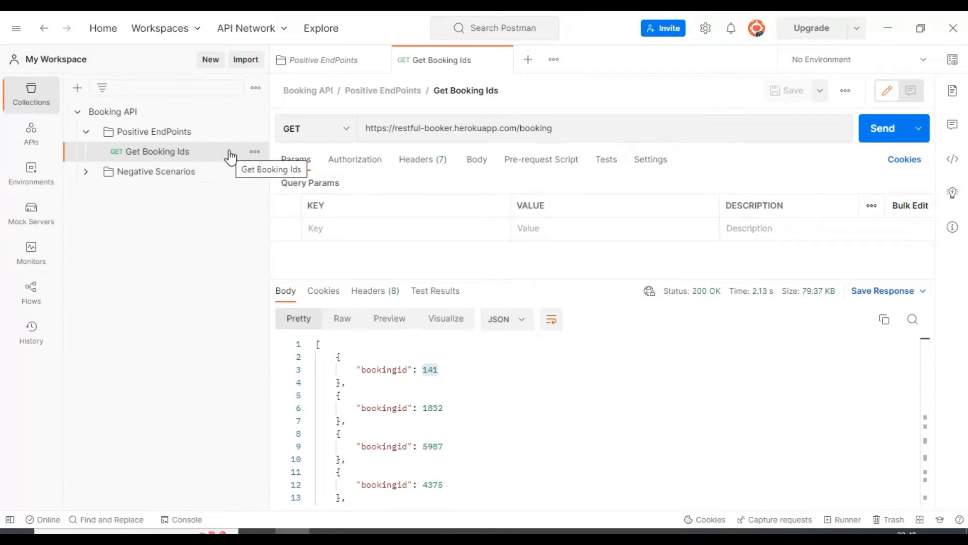
pyautogui.click(419, 128)
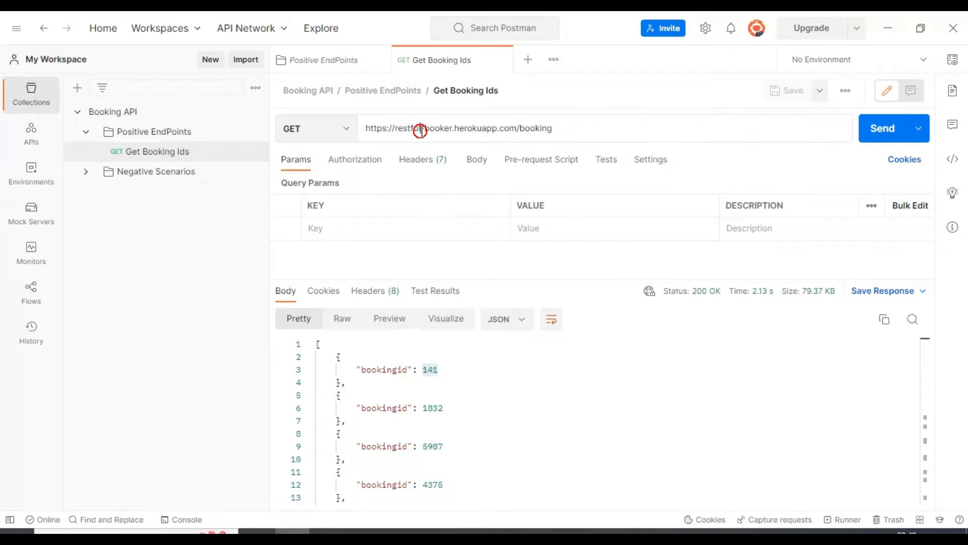
pyautogui.moveTo(559, 127); pyautogui.dragTo(309, 129)
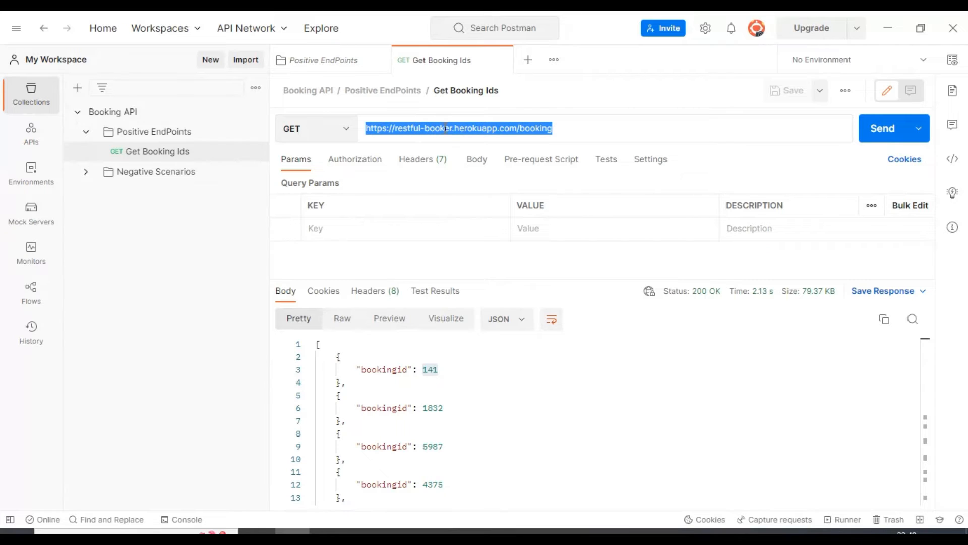
pyautogui.doubleClick(429, 369)
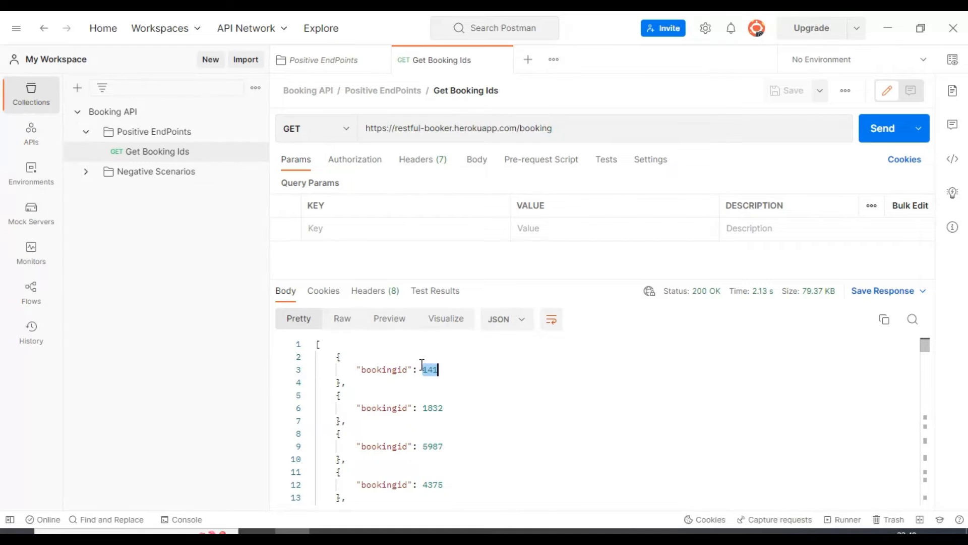
# - Duplicate the Get Booking Ids request within the Positive EndPoints folder
pyautogui.click(169, 156)
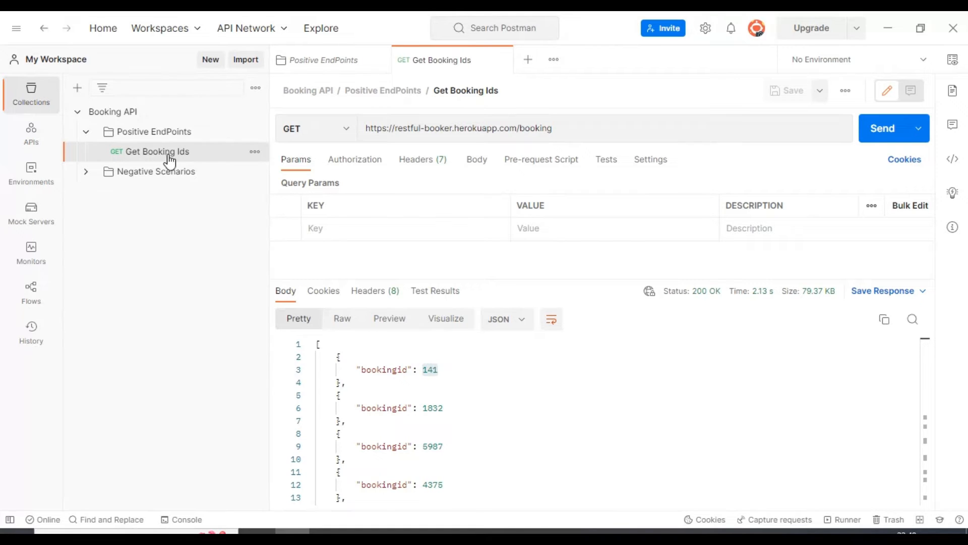
pyautogui.click(255, 152)
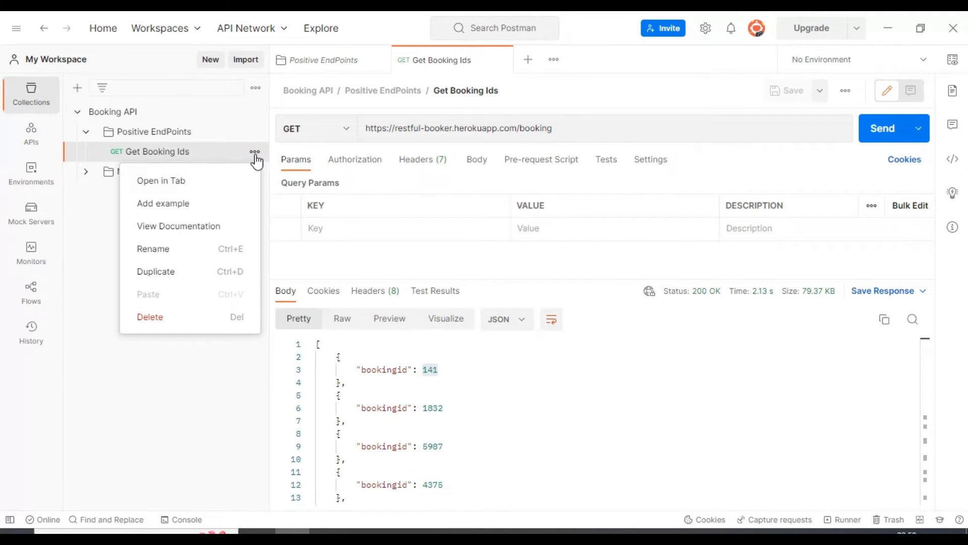
pyautogui.click(177, 272)
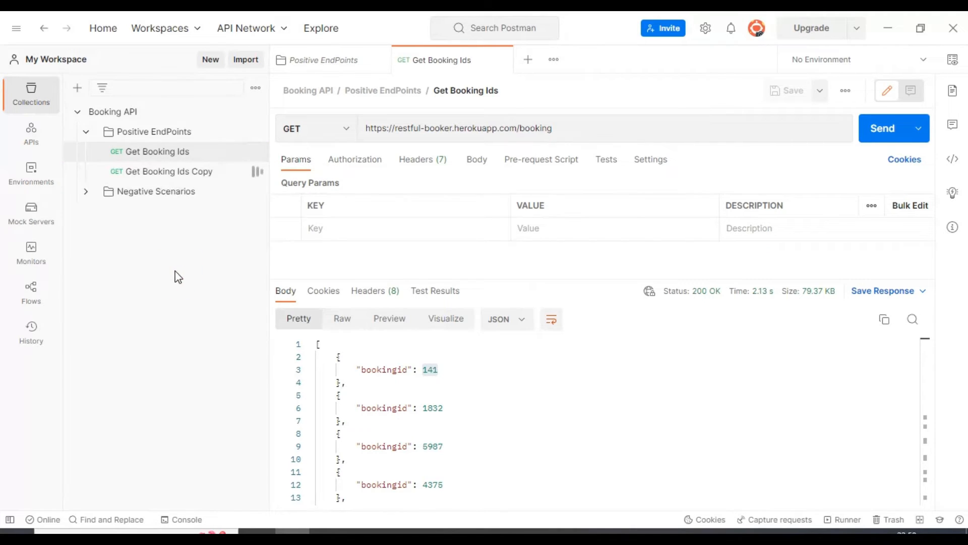
# - Rename the duplicated request to Get Booking Details
pyautogui.click(204, 172)
pyautogui.click(253, 173)
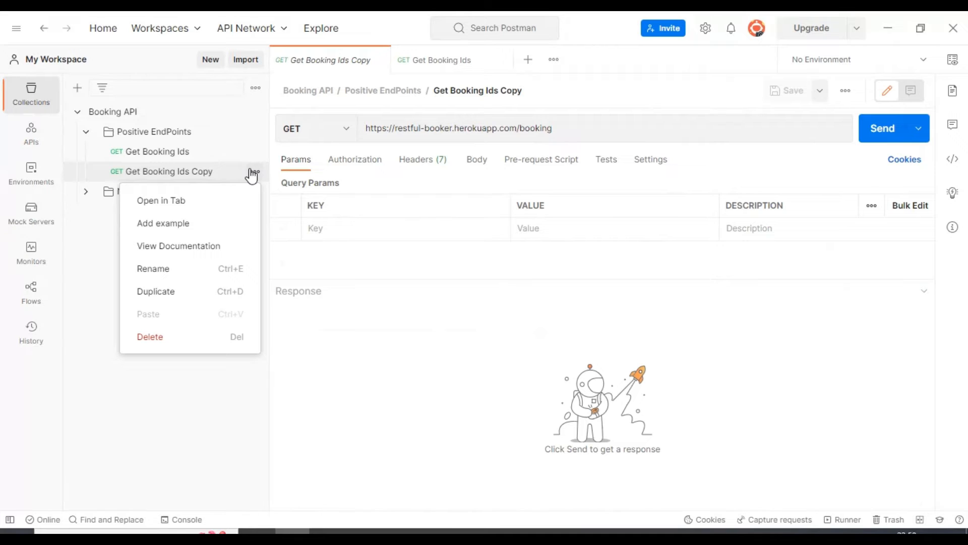
pyautogui.click(172, 273)
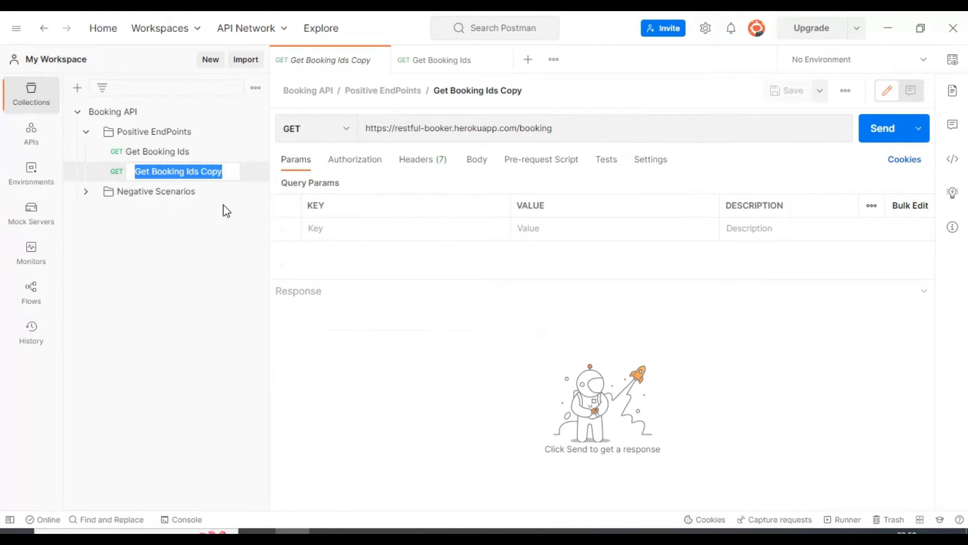
pyautogui.click(223, 171)
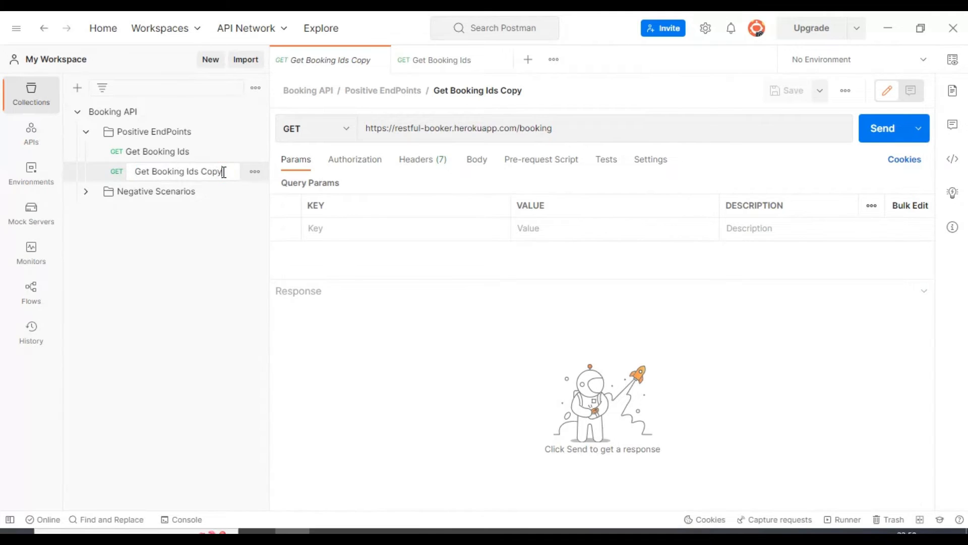
pyautogui.press('BackSpace')
pyautogui.press('BackSpace')
pyautogui.press('BackSpace')
pyautogui.write('eta')
pyautogui.press('Return')
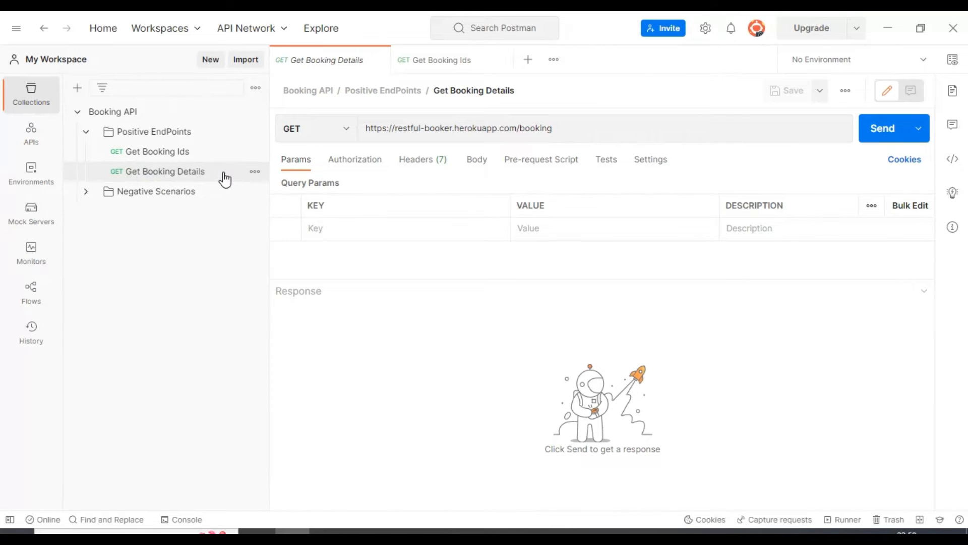
# - Append /1832, the second ID from the Get Booking Ids response, to the Get Booking Details URL and send the request
pyautogui.click(223, 173)
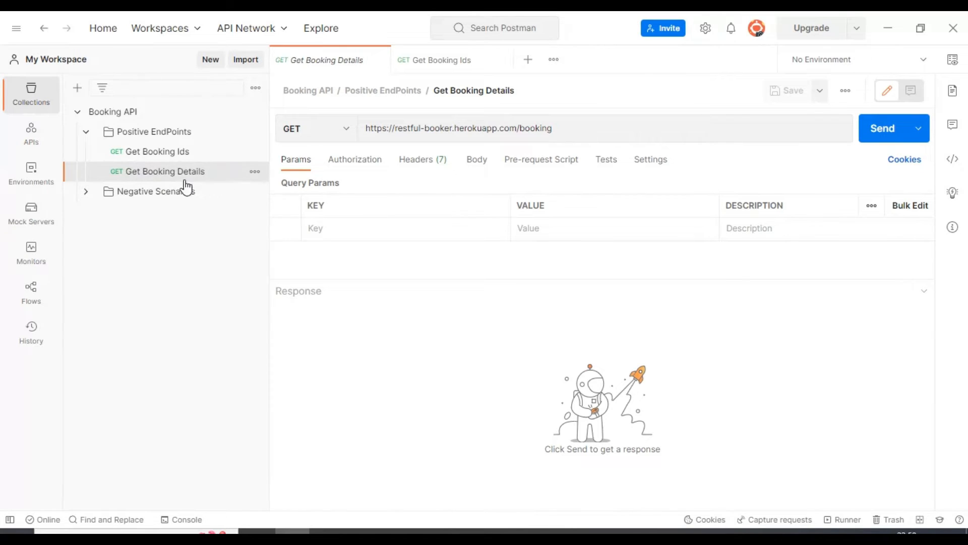
pyautogui.click(554, 128)
pyautogui.moveTo(595, 128); pyautogui.dragTo(370, 131)
pyautogui.click(569, 127)
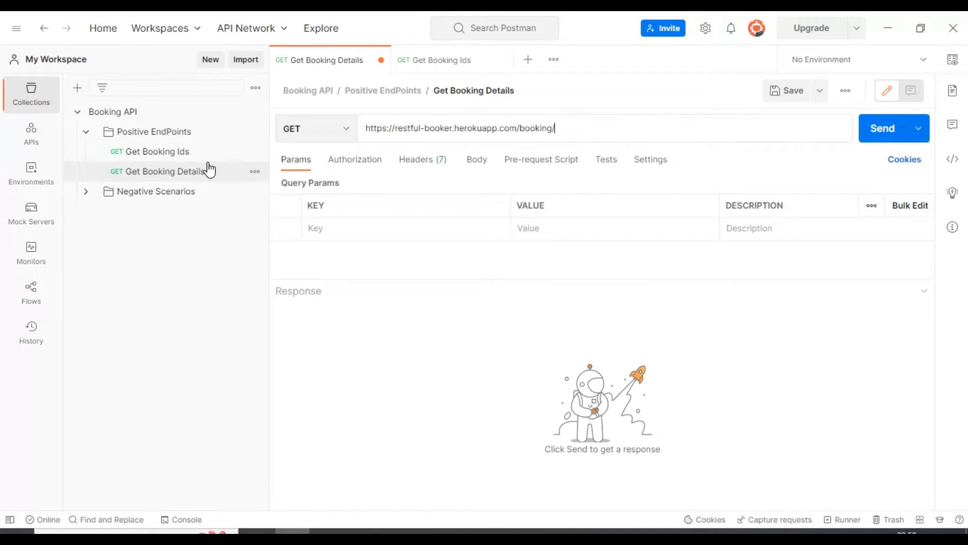
pyautogui.click(185, 152)
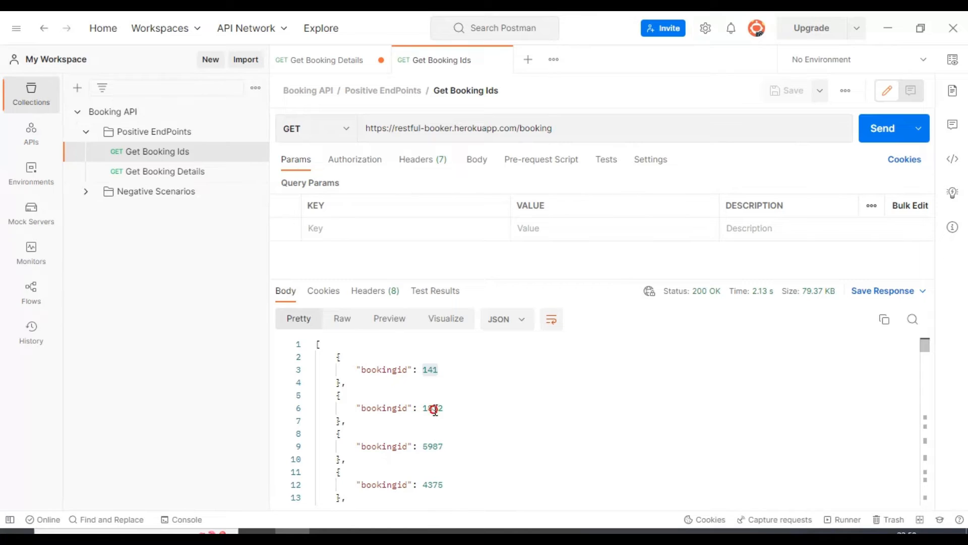
pyautogui.doubleClick(434, 407)
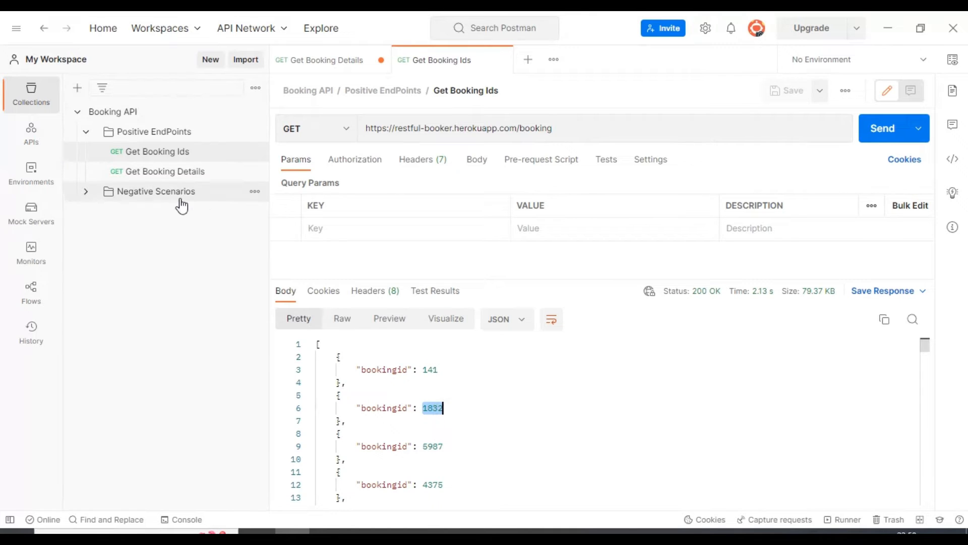
pyautogui.click(174, 176)
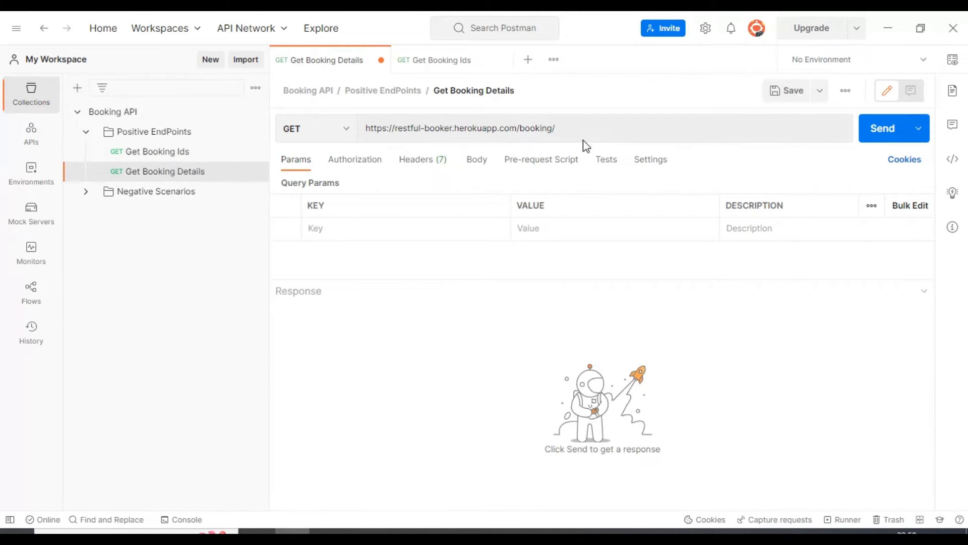
pyautogui.click(588, 131)
pyautogui.write('1832')
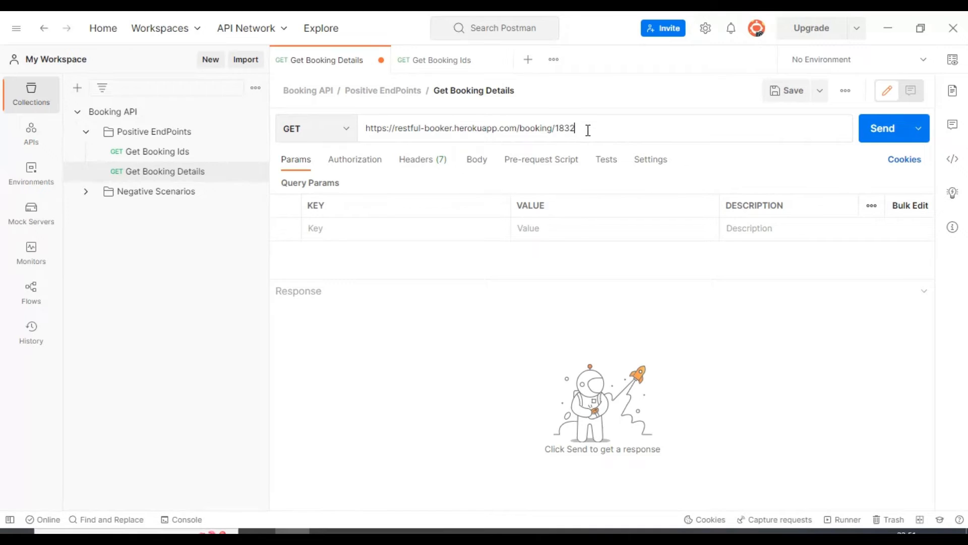
pyautogui.click(872, 145)
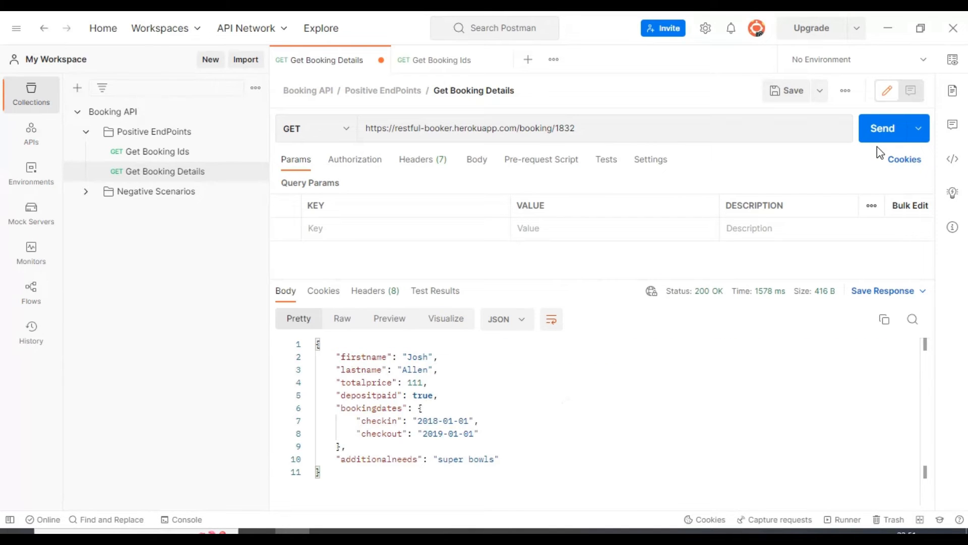
# - Examine the booking response fields from firstname through additionalneeds, and revisit the Get Booking Ids and Get Booking Details requests
pyautogui.doubleClick(346, 358)
pyautogui.doubleClick(349, 371)
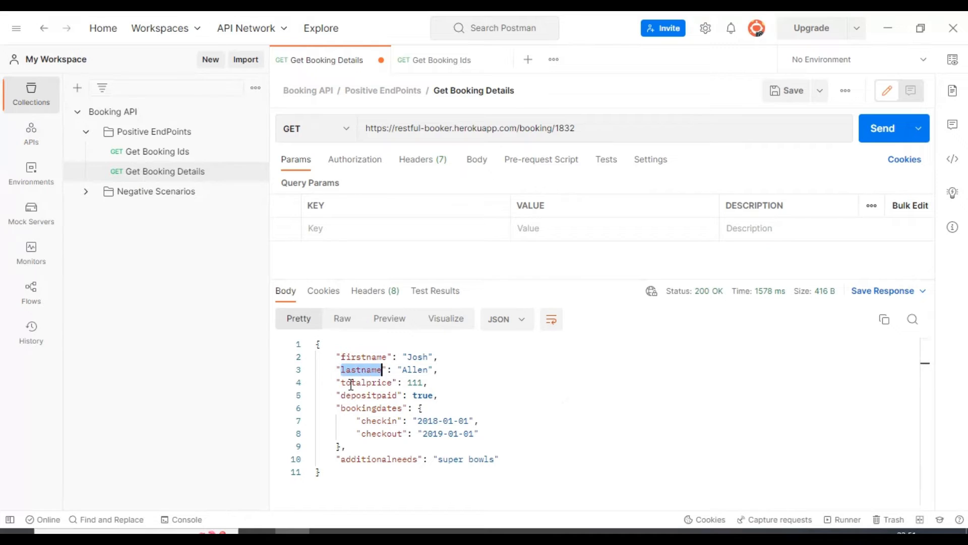
pyautogui.doubleClick(358, 383)
pyautogui.doubleClick(358, 396)
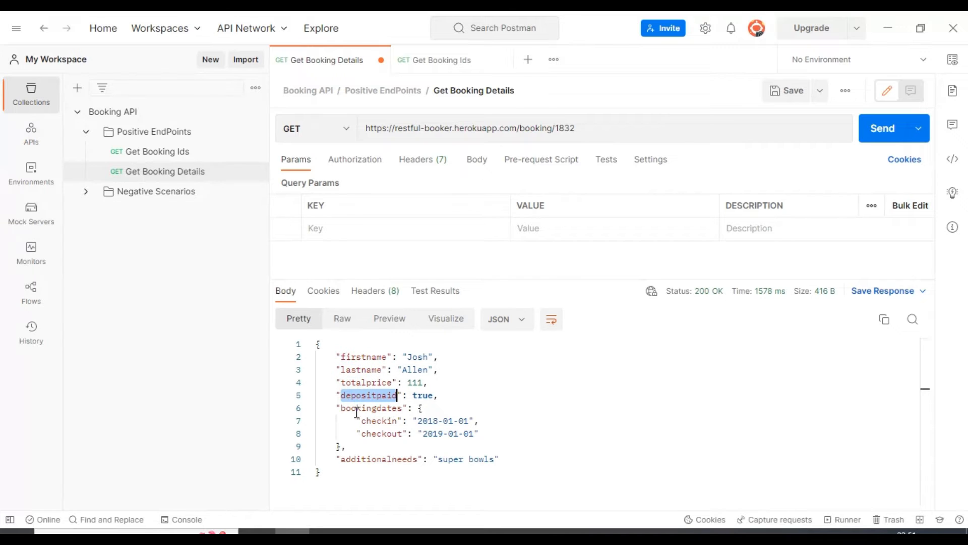
pyautogui.doubleClick(355, 408)
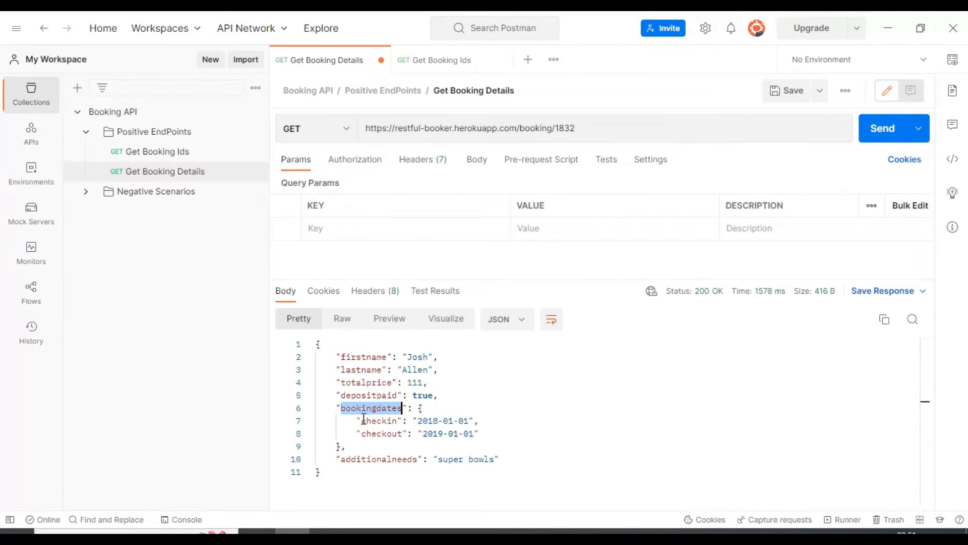
pyautogui.doubleClick(377, 421)
pyautogui.doubleClick(380, 434)
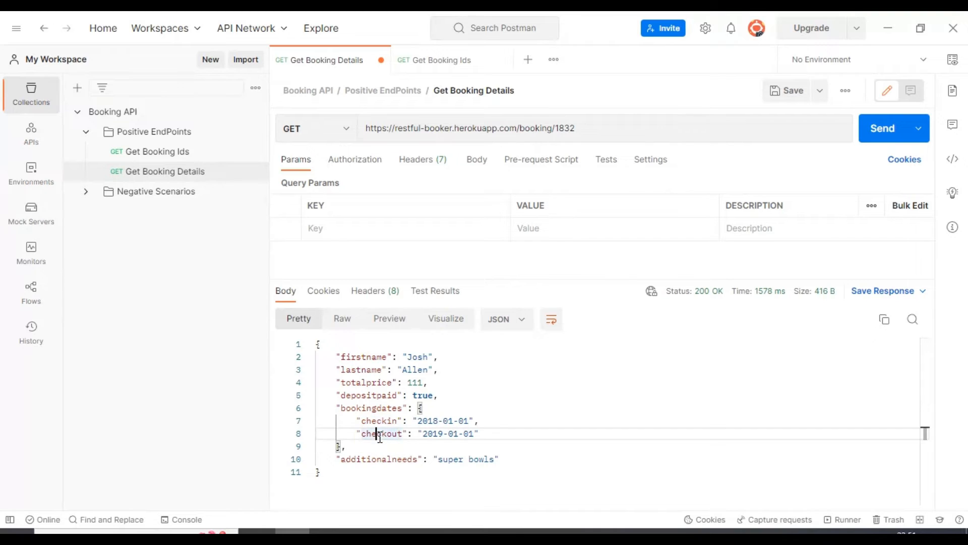
pyautogui.doubleClick(368, 460)
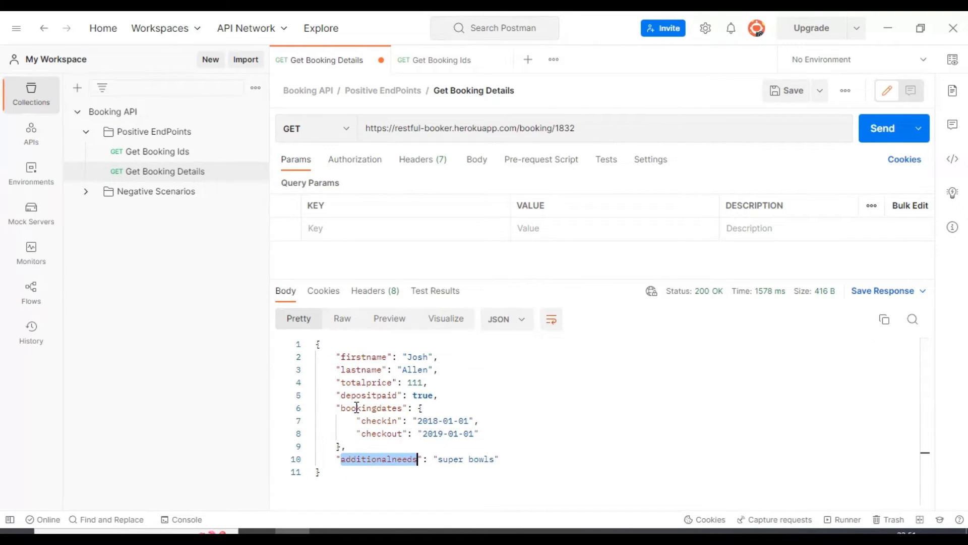
pyautogui.click(143, 154)
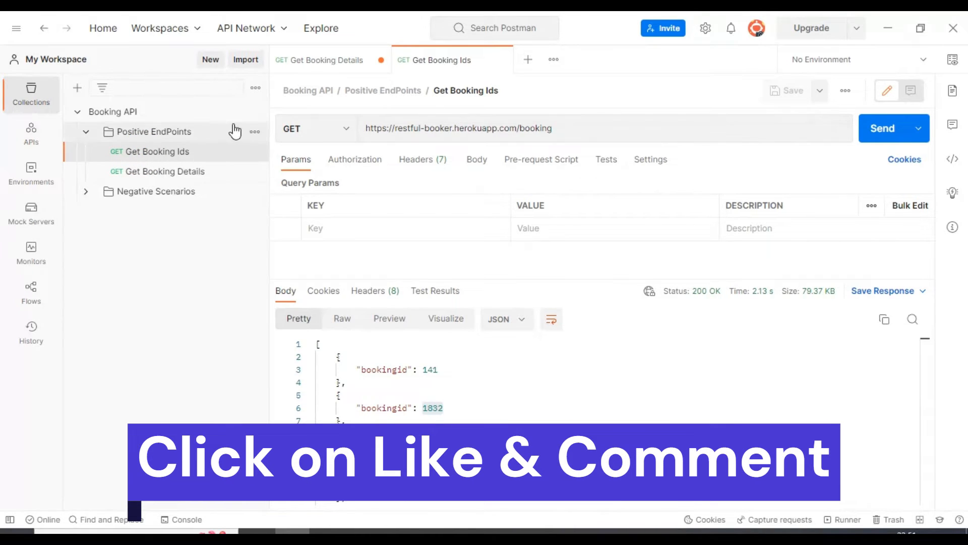
pyautogui.click(183, 172)
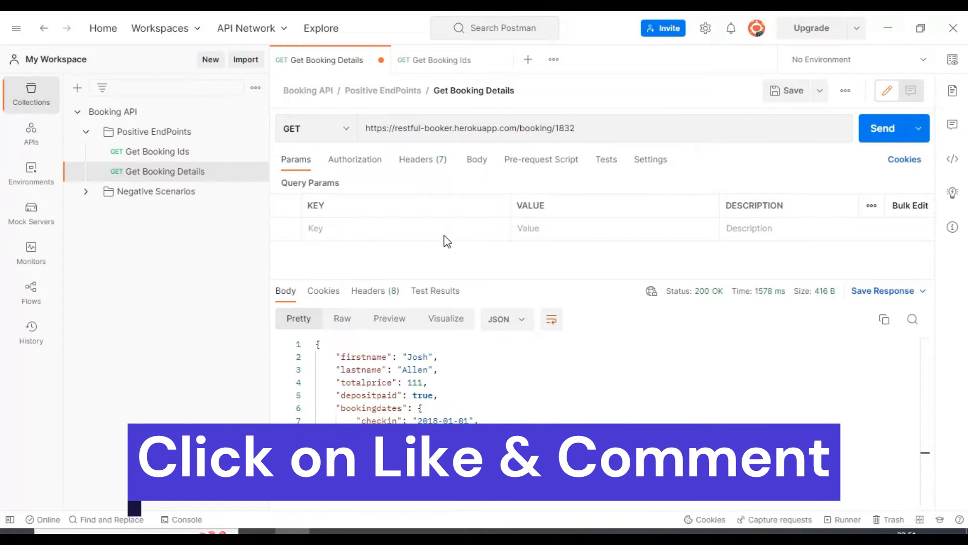
pyautogui.hotkey('ctrl', 'Tab')
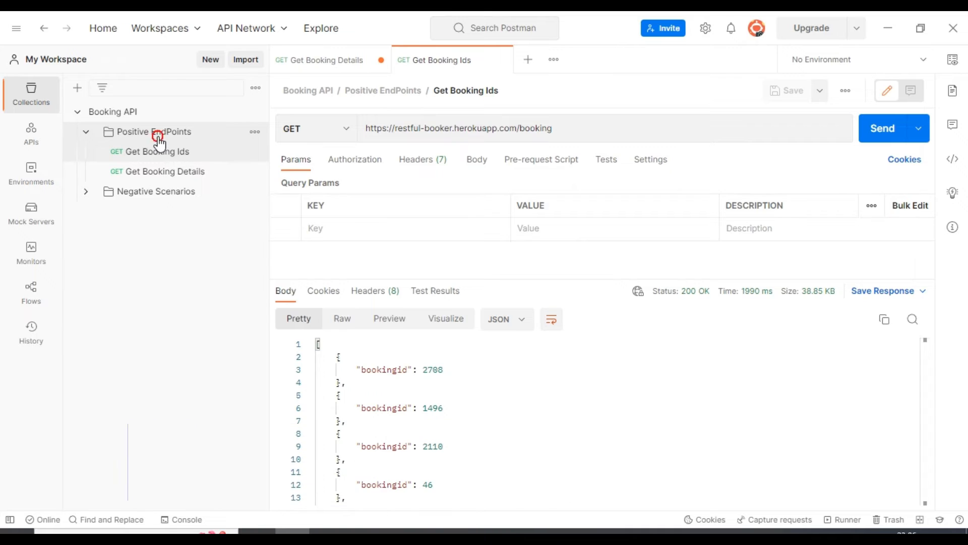
# - Add a new request named Create Booking to the Positive EndPoints folder
pyautogui.click(202, 132)
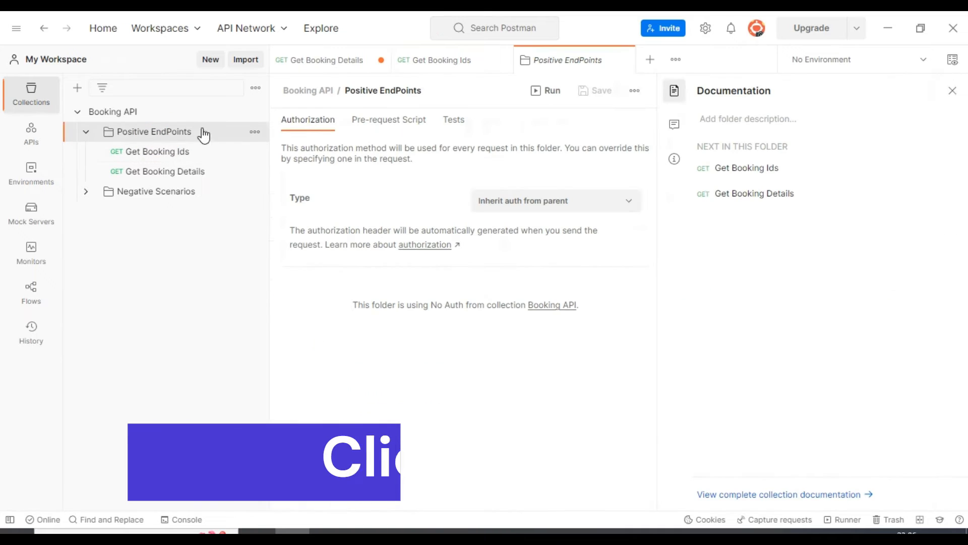
pyautogui.click(255, 132)
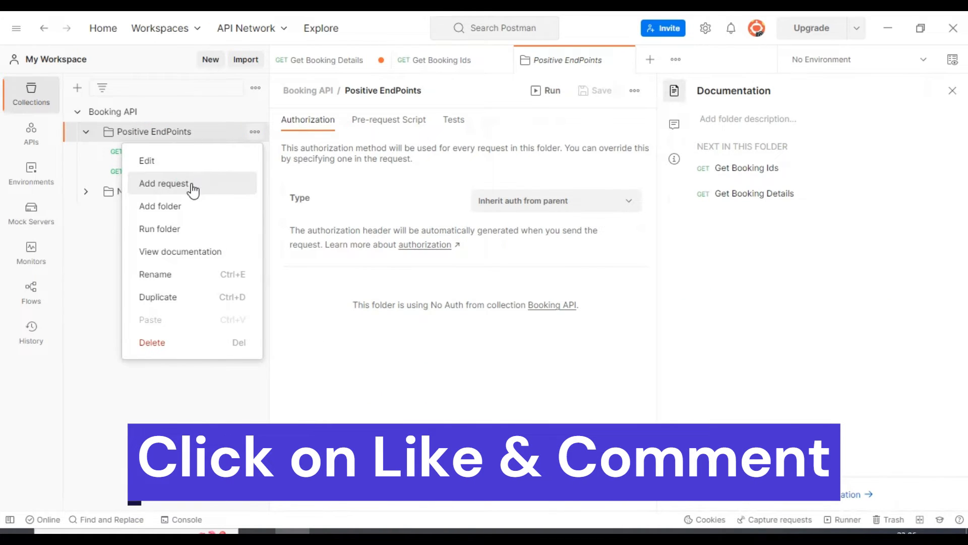
pyautogui.click(192, 187)
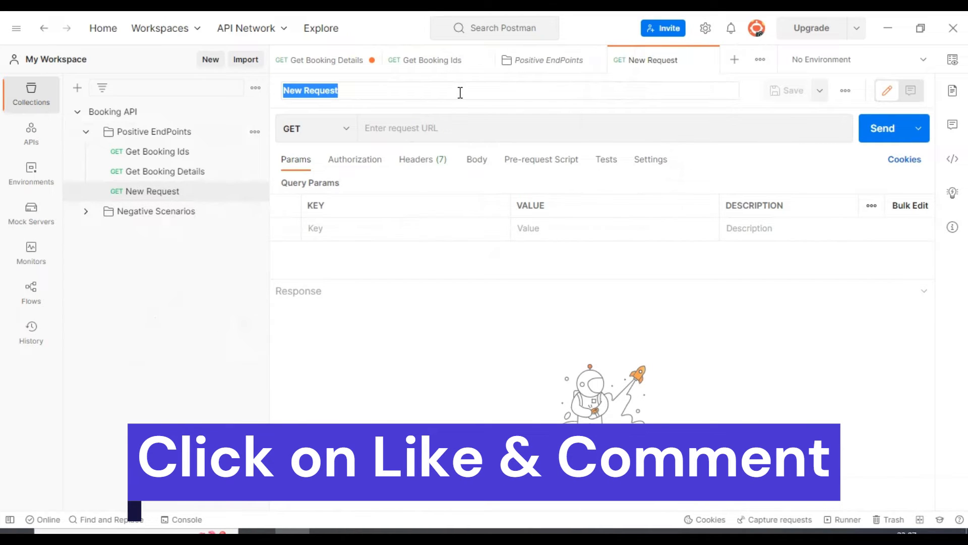
pyautogui.write('Create ')
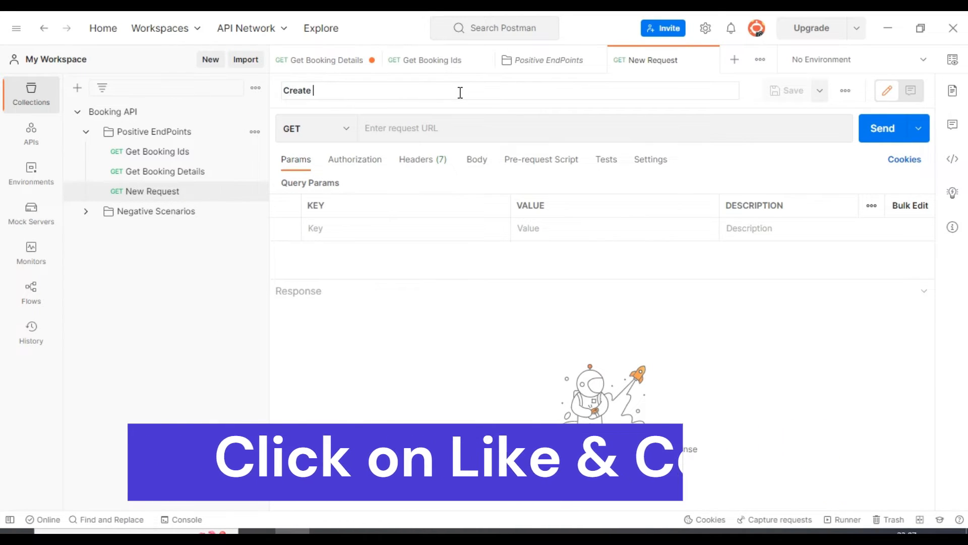
pyautogui.write('Booking')
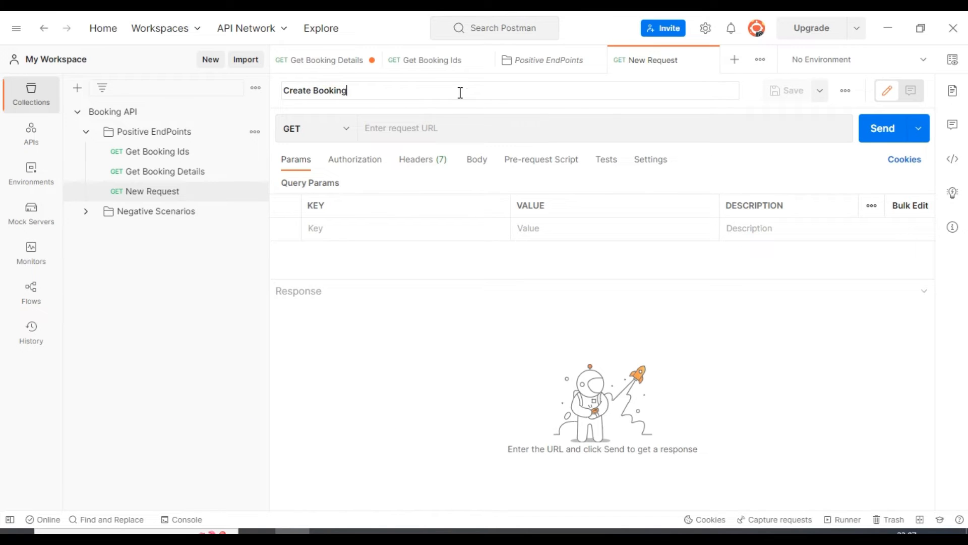
pyautogui.press('Return')
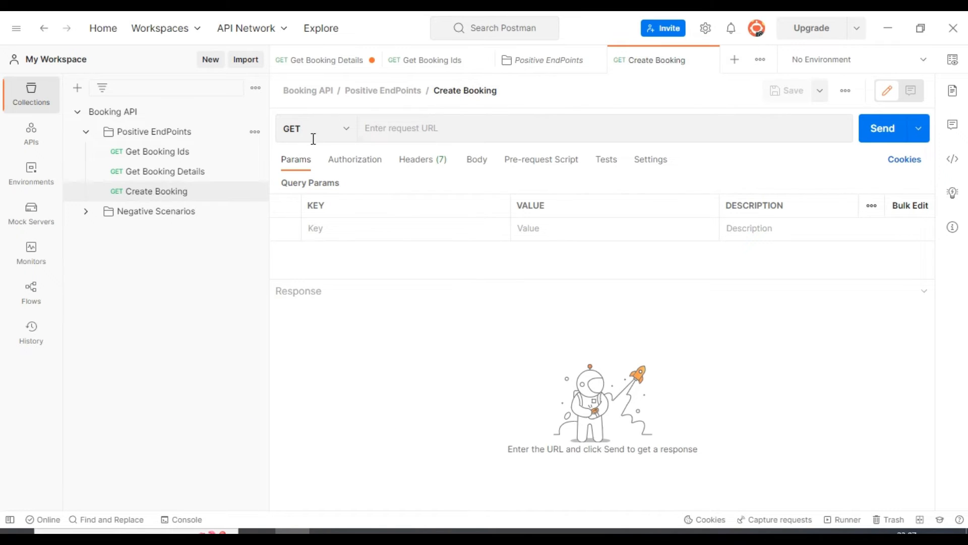
pyautogui.click(325, 129)
pyautogui.click(325, 185)
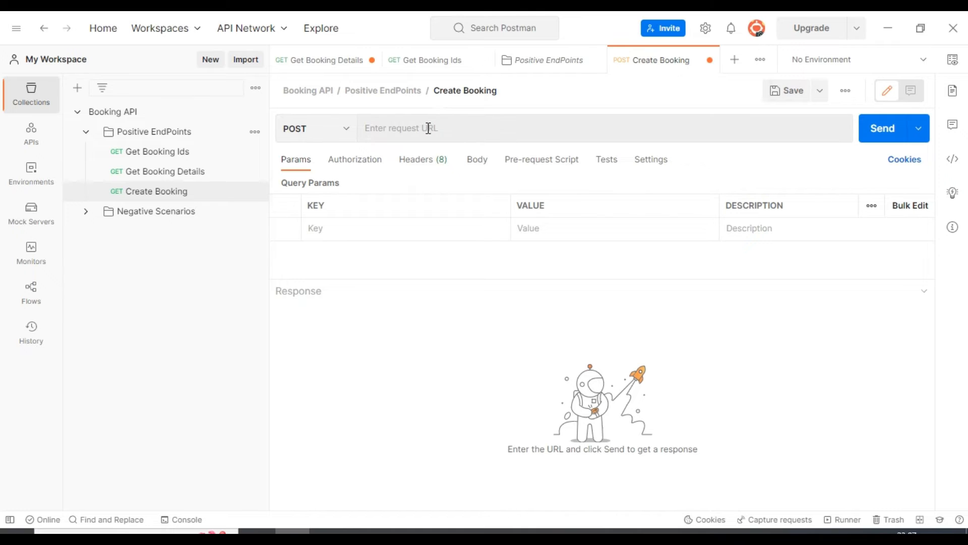
pyautogui.click(408, 128)
pyautogui.write('ht')
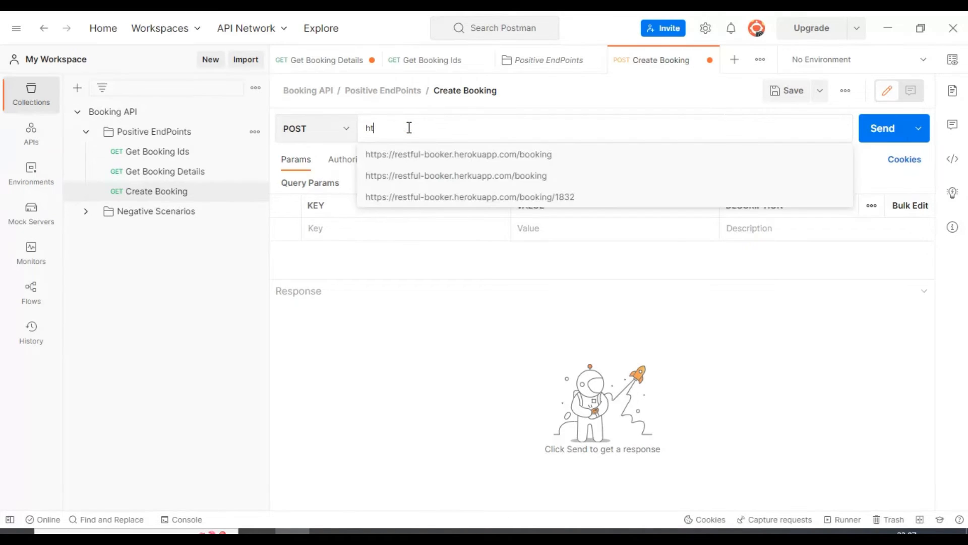
pyautogui.click(426, 159)
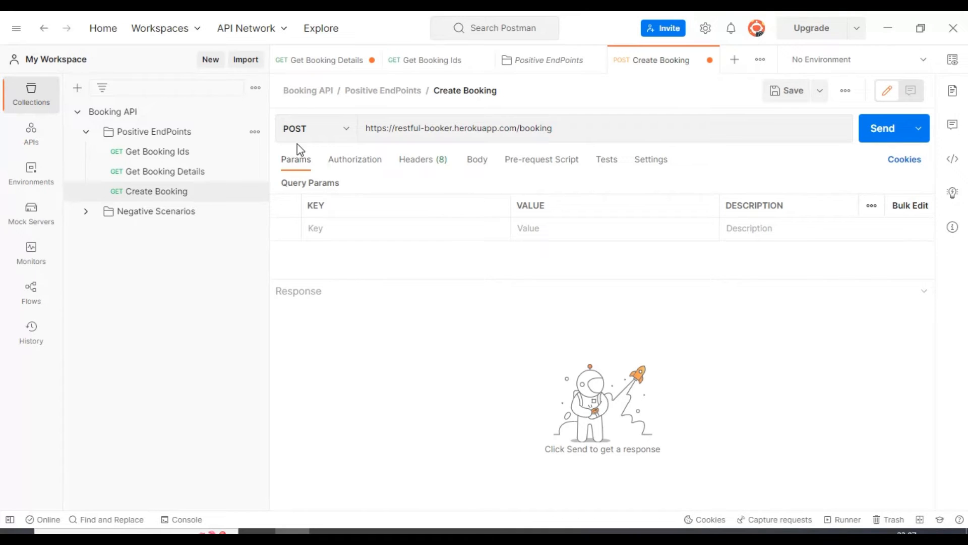
pyautogui.doubleClick(439, 128)
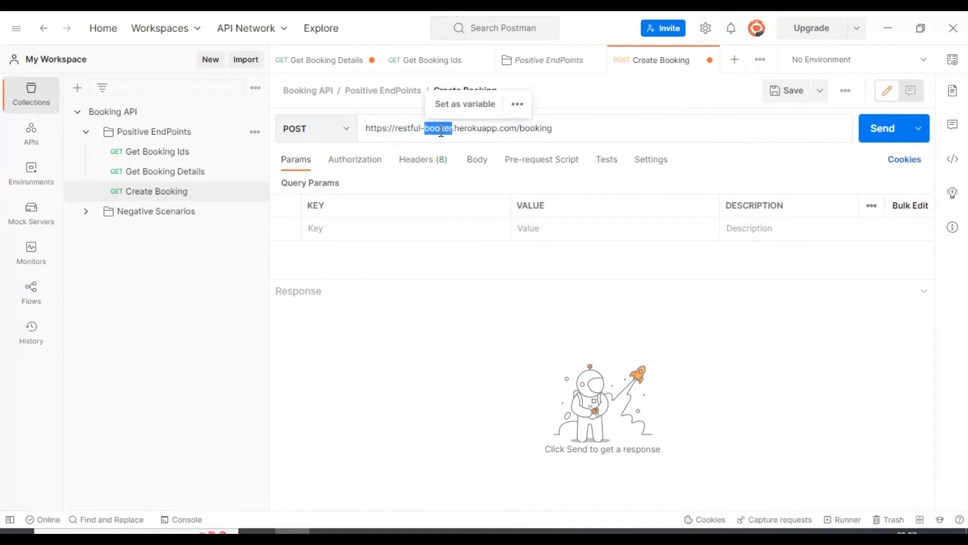
# - Add a Content-Type header with the value application/json to the Create Booking request
pyautogui.click(422, 167)
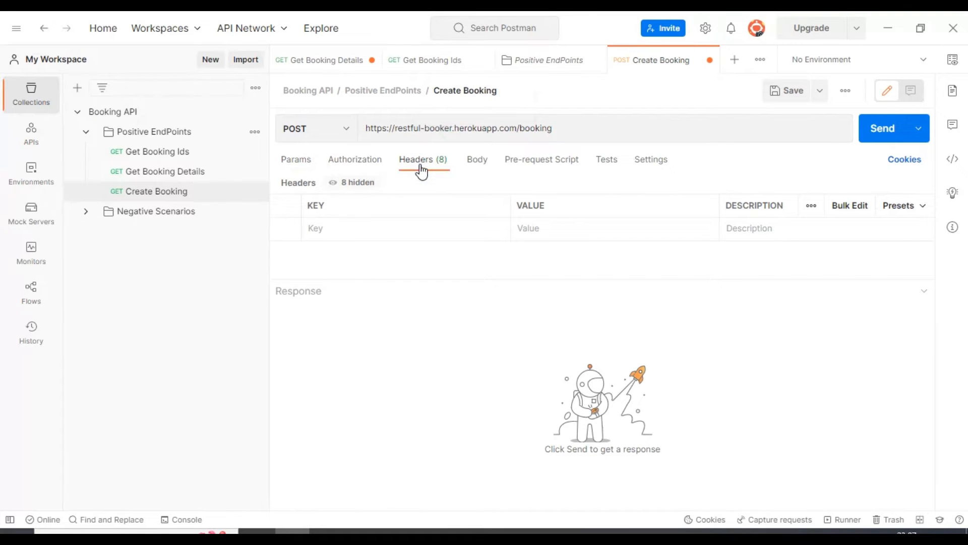
pyautogui.click(384, 225)
pyautogui.write('ty')
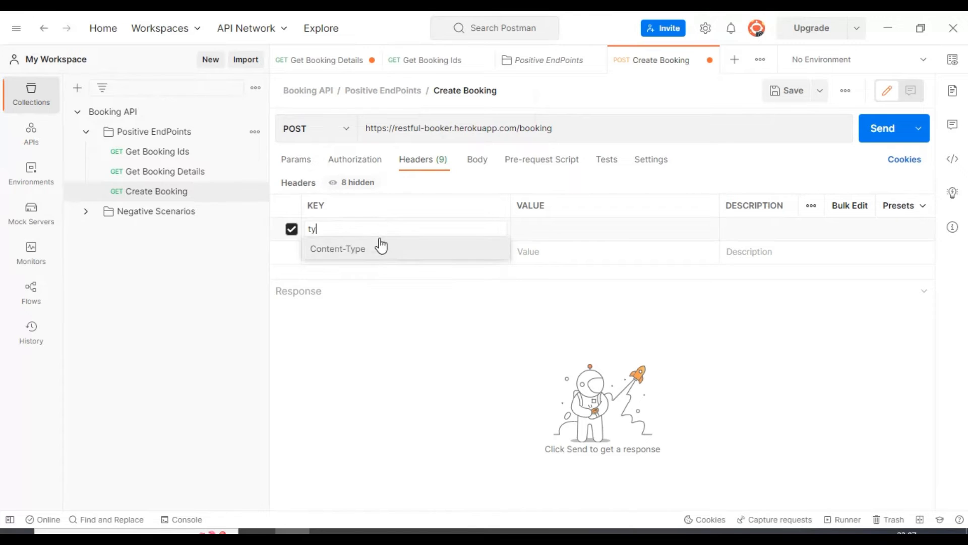
pyautogui.click(380, 247)
pyautogui.click(606, 229)
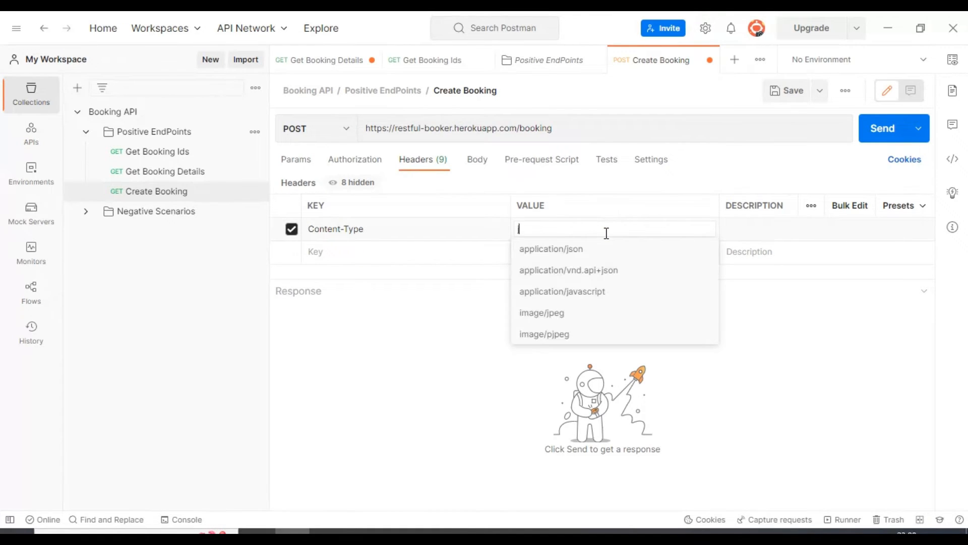
pyautogui.click(598, 249)
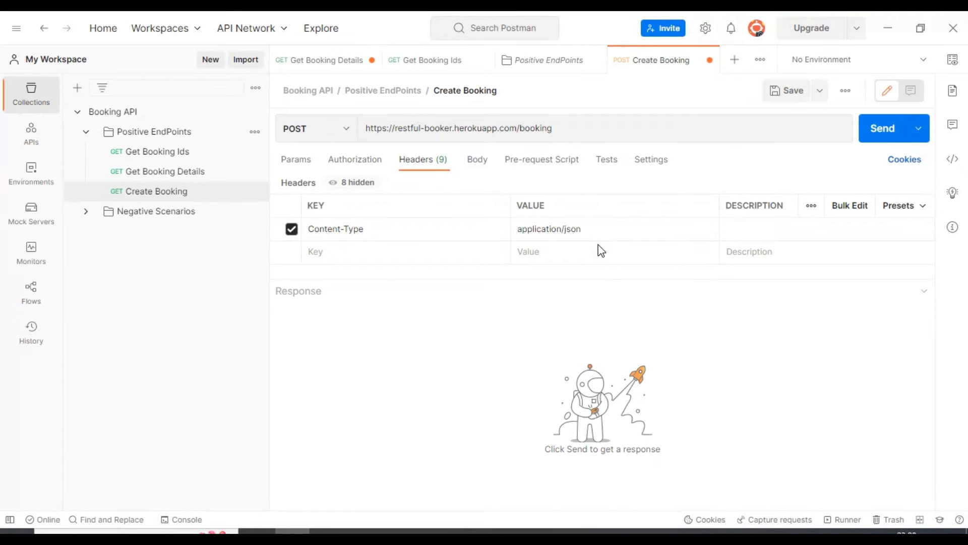
# - Set the Create Booking request body to raw JSON and enlarge the body editor
pyautogui.click(474, 171)
pyautogui.click(517, 187)
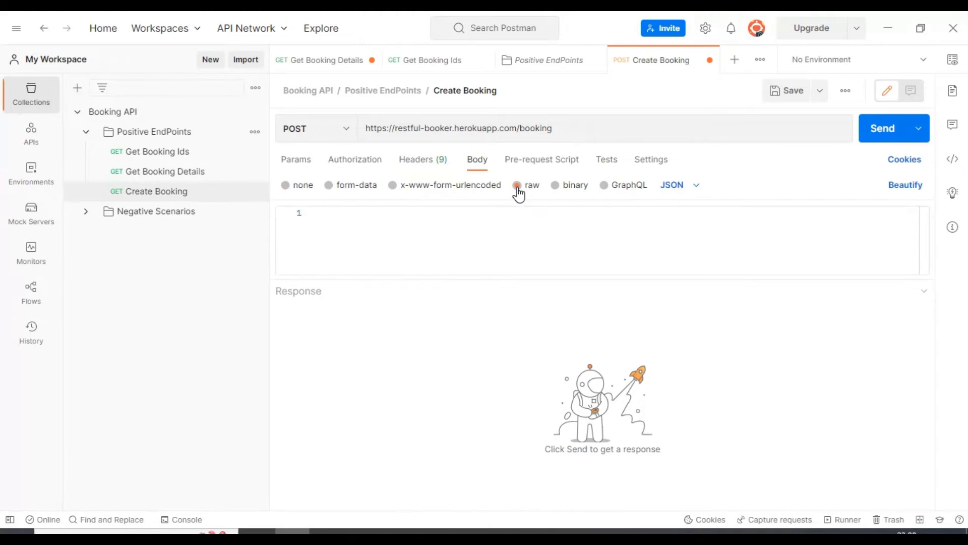
pyautogui.click(689, 191)
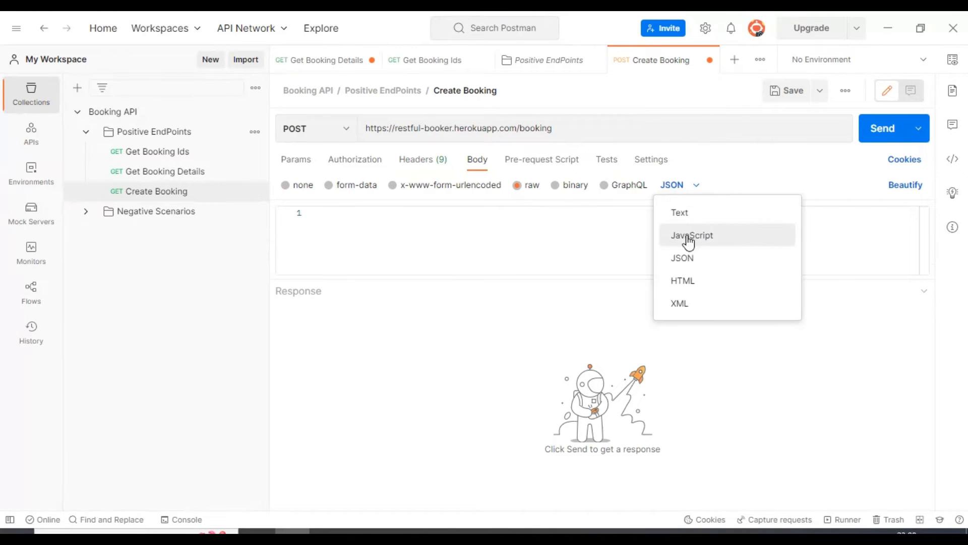
pyautogui.click(688, 257)
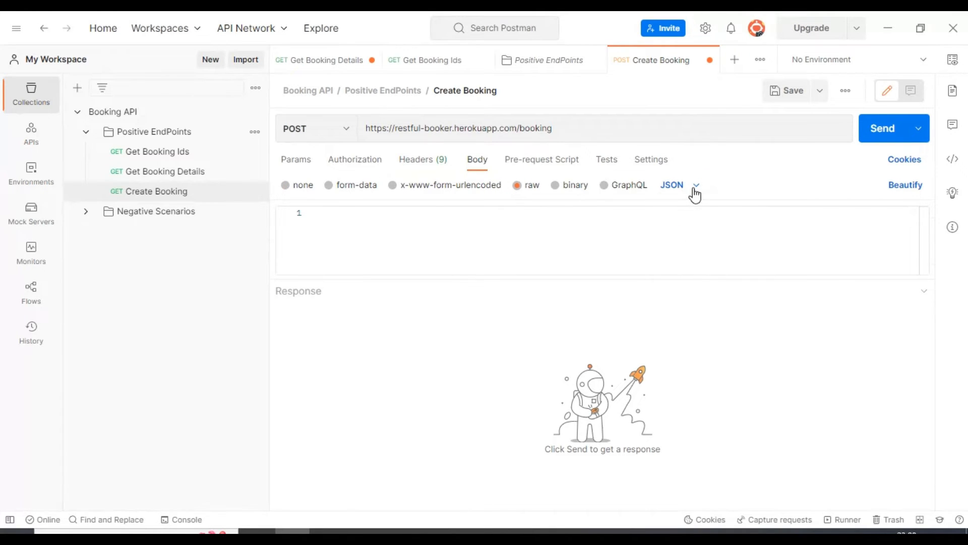
pyautogui.click(694, 189)
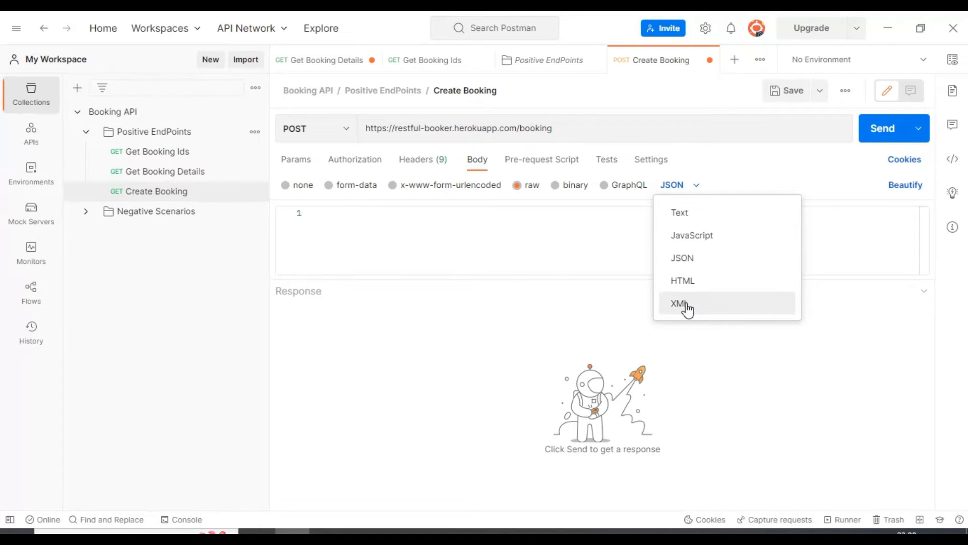
pyautogui.click(412, 238)
pyautogui.moveTo(412, 280); pyautogui.dragTo(411, 354)
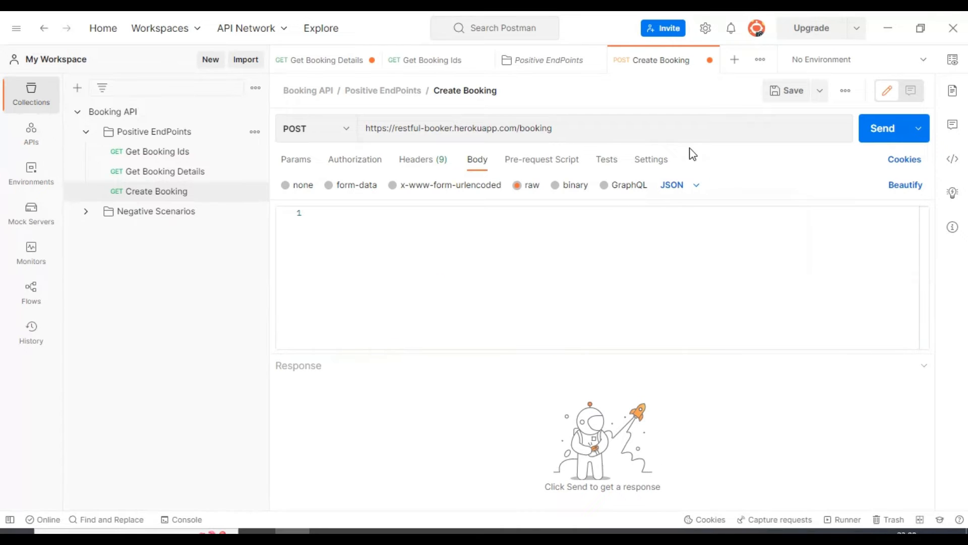
# - Copy the full JSON response from Get Booking Details into the Create Booking request body and save the request
pyautogui.click(410, 222)
pyautogui.click(138, 174)
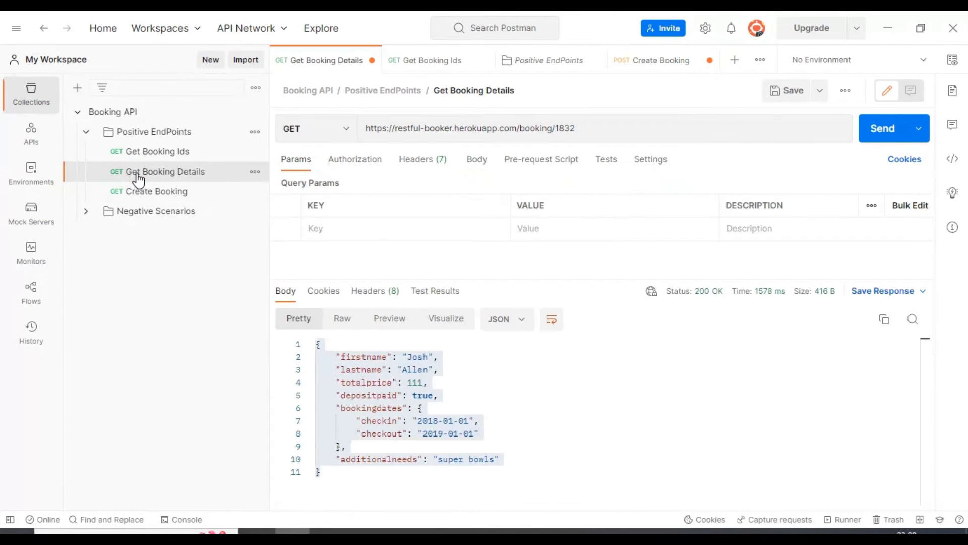
pyautogui.click(333, 477)
pyautogui.moveTo(333, 477); pyautogui.dragTo(308, 353)
pyautogui.hotkey('ctrl', 'c')
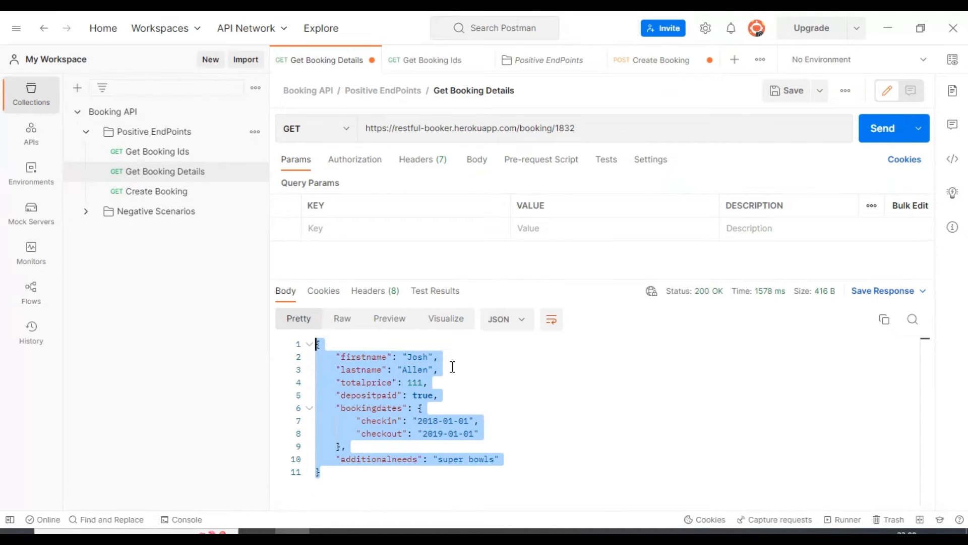
pyautogui.click(154, 192)
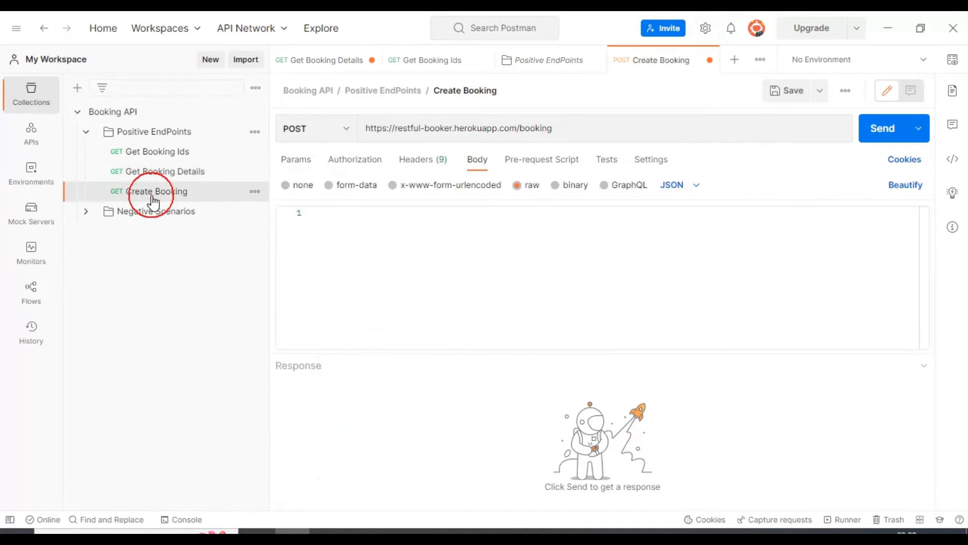
pyautogui.click(382, 232)
pyautogui.hotkey('ctrl', 'v')
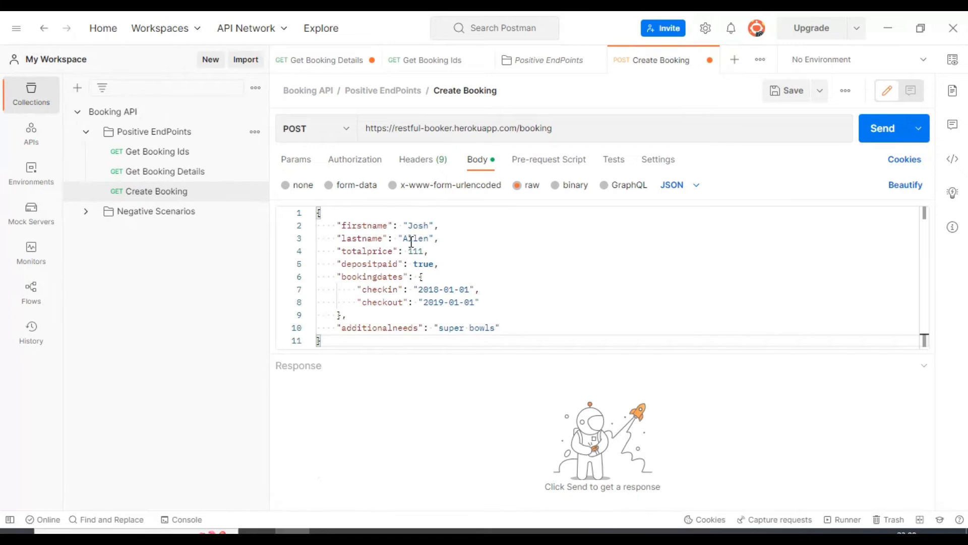
pyautogui.hotkey('ctrl', 's')
# - Set firstname to Testers and lastname to Talk in the Create Booking body, and save the request
pyautogui.doubleClick(418, 225)
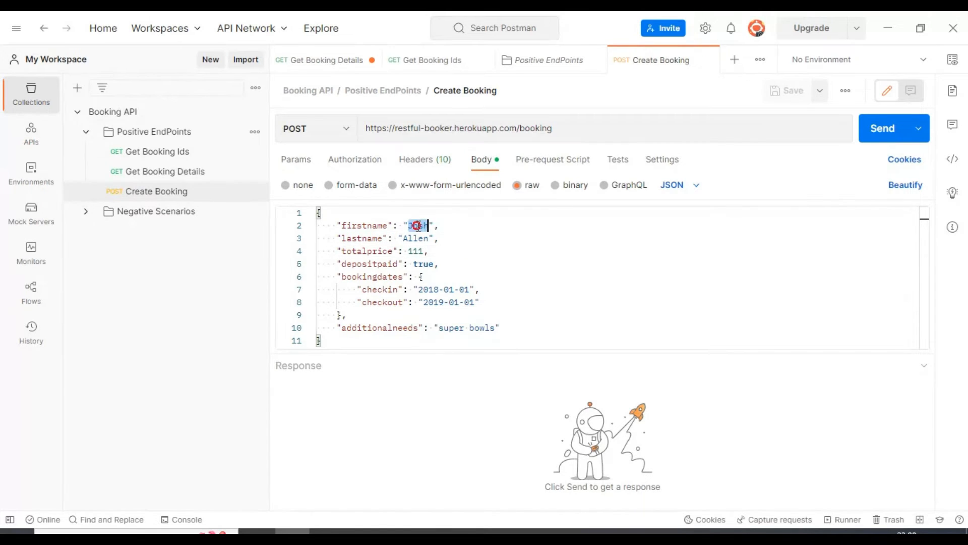
pyautogui.write('Te')
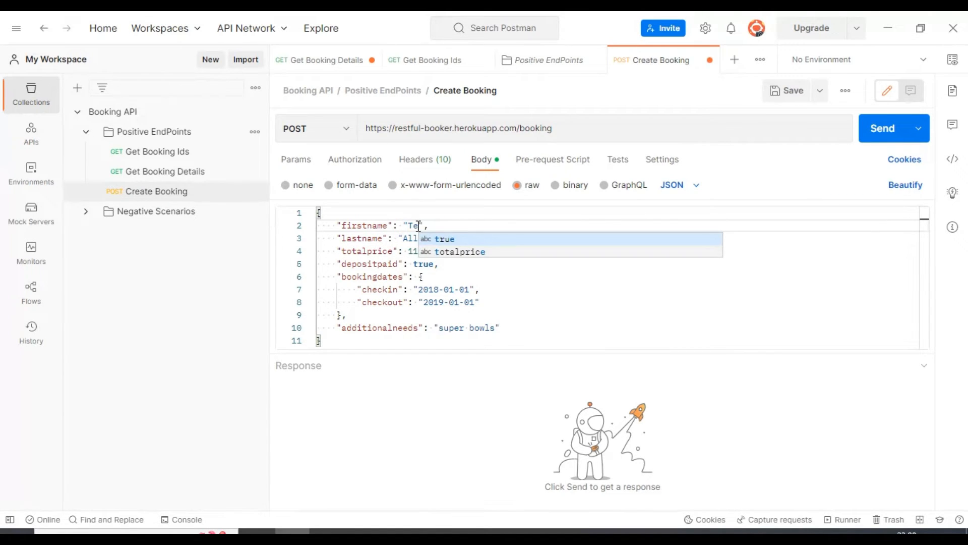
pyautogui.write('sters')
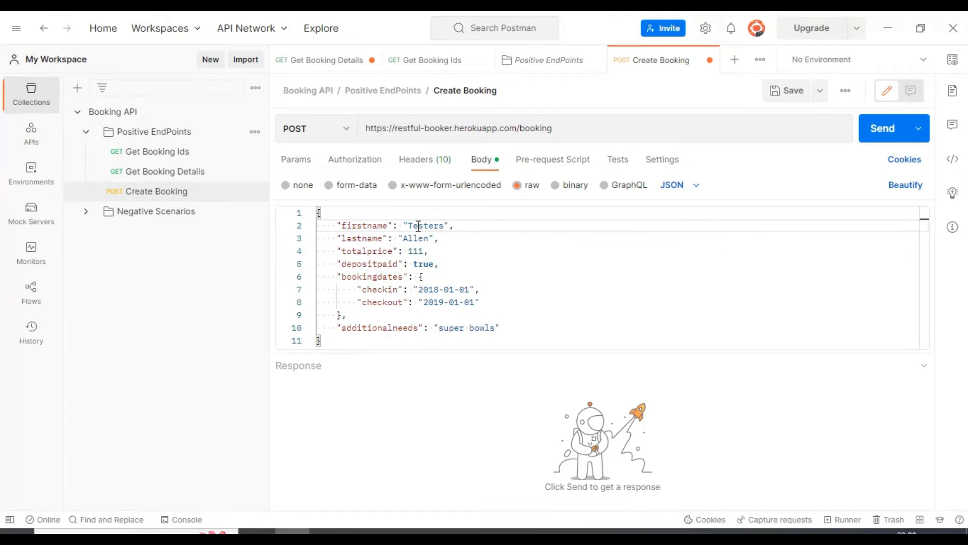
pyautogui.doubleClick(418, 238)
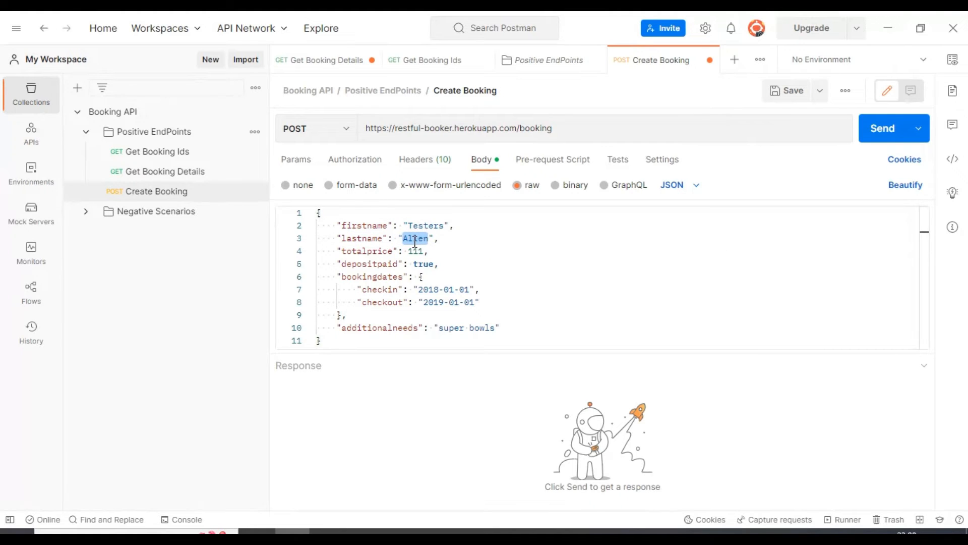
pyautogui.write('Tak')
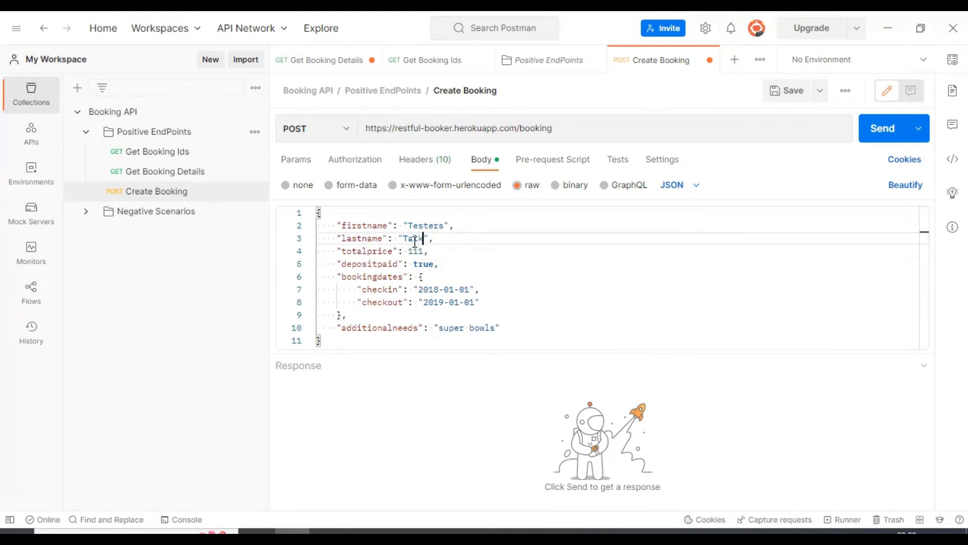
pyautogui.hotkey('ctrl', 's')
pyautogui.click(547, 289)
pyautogui.hotkey('ctrl', 's')
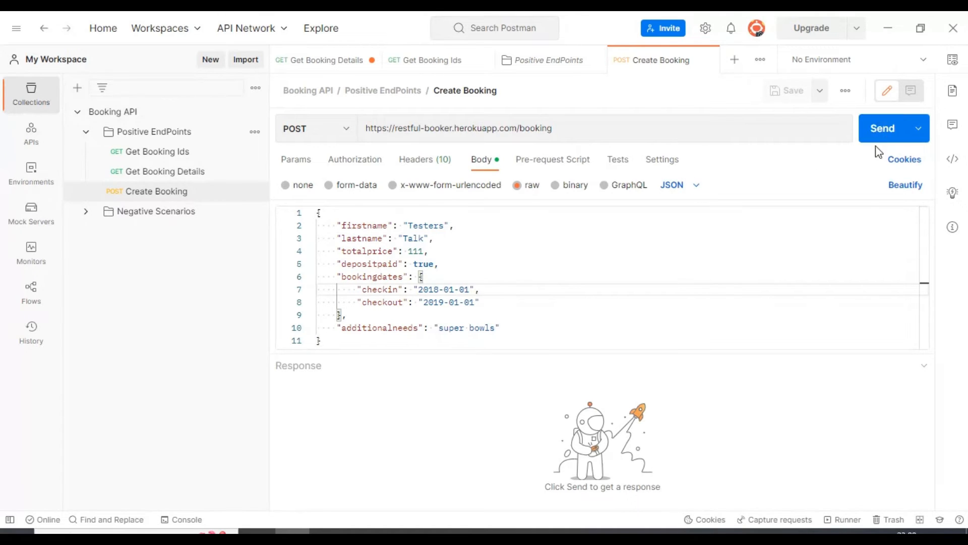
pyautogui.click(561, 234)
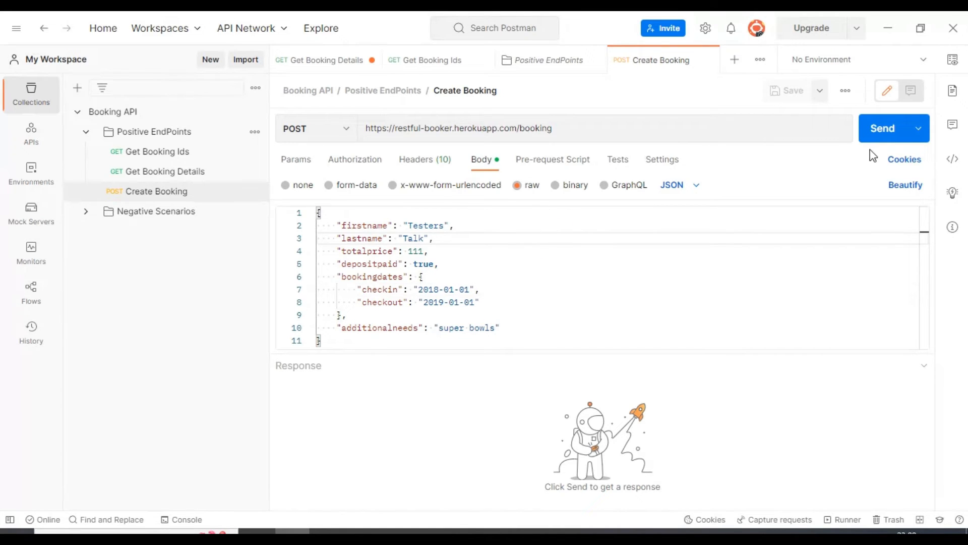
# - Send the Create Booking request and check the bookingid value in the response
pyautogui.click(878, 136)
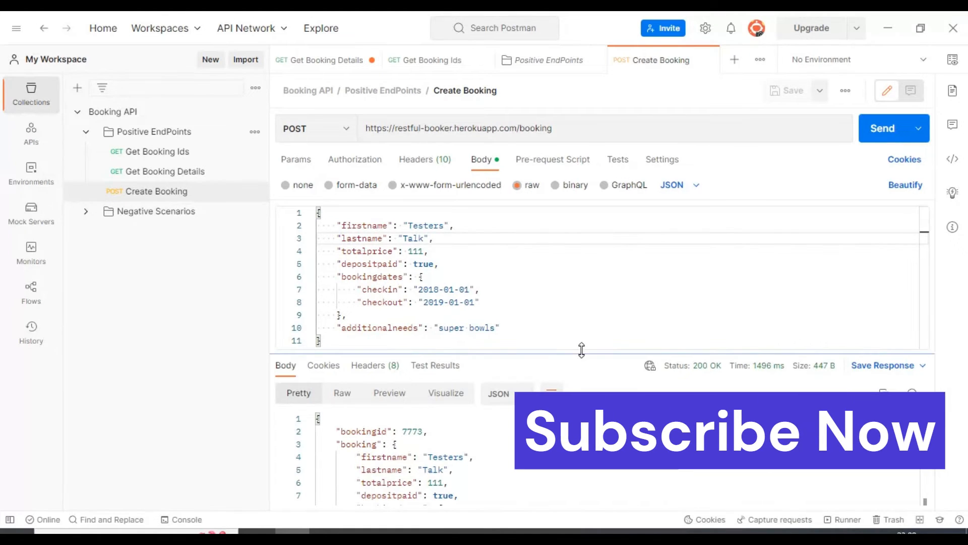
pyautogui.moveTo(585, 348); pyautogui.dragTo(575, 330)
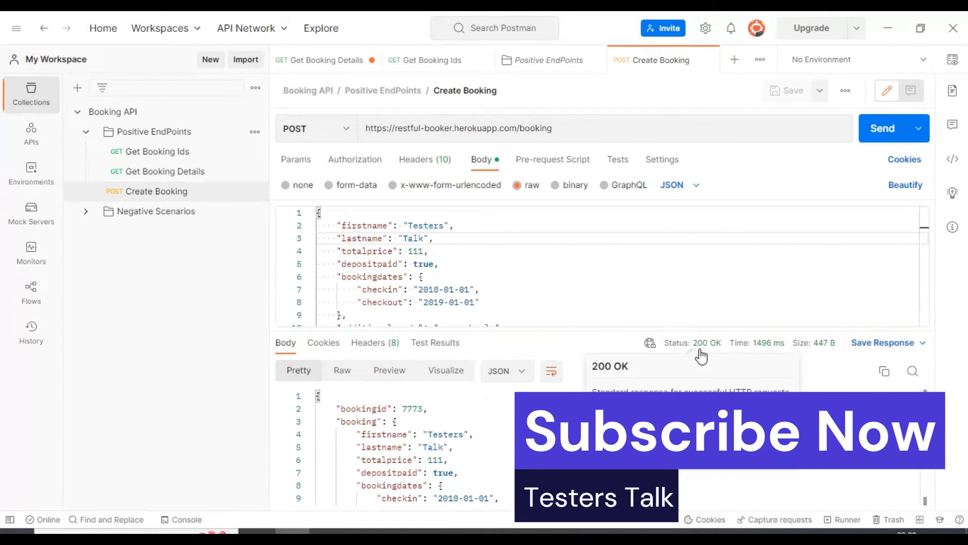
pyautogui.doubleClick(364, 408)
pyautogui.doubleClick(411, 409)
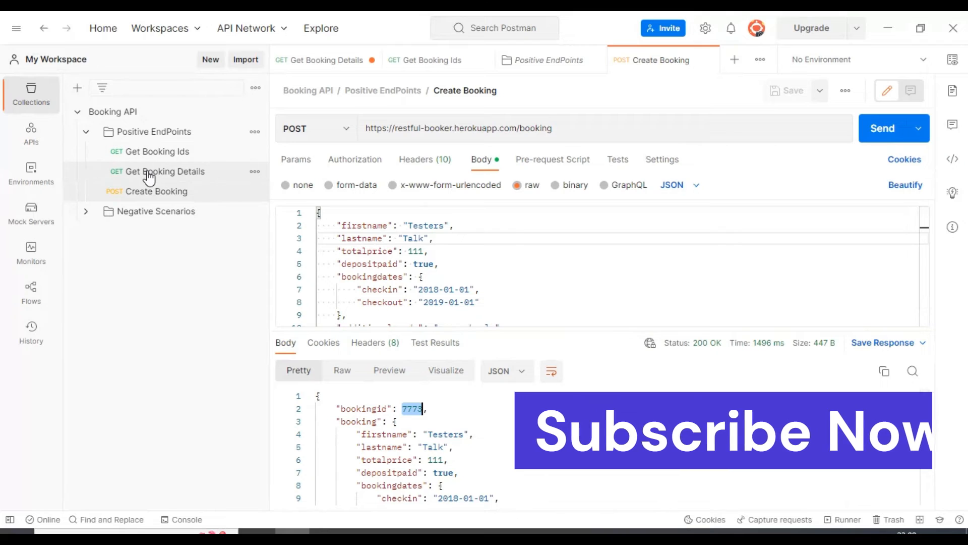
# - Change the booking ID in the Get Booking Details URL to 7773 and send the request
pyautogui.click(187, 174)
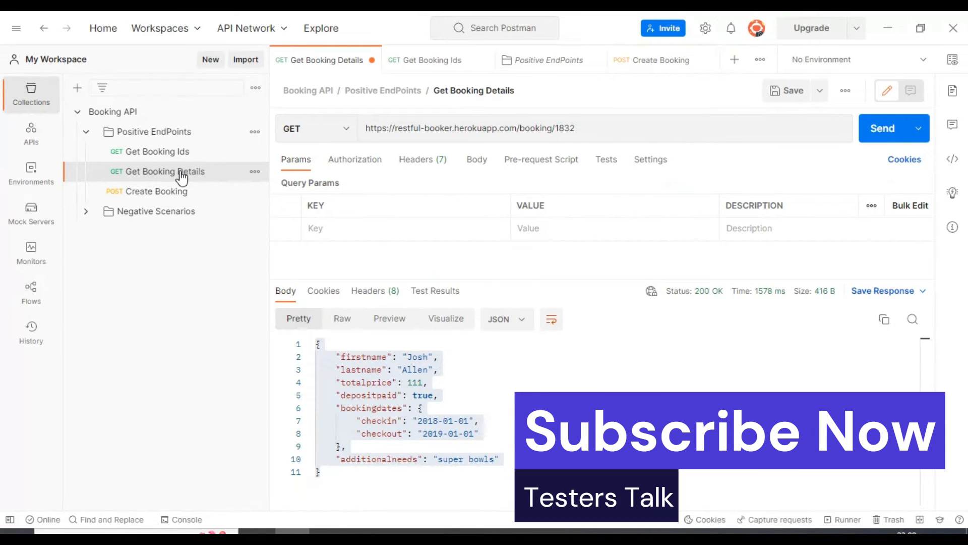
pyautogui.doubleClick(565, 128)
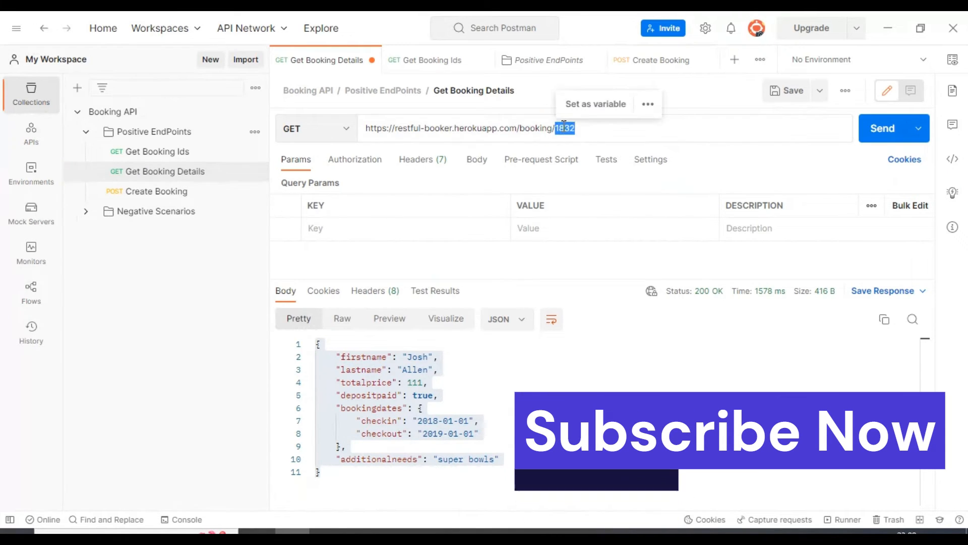
pyautogui.write('7773')
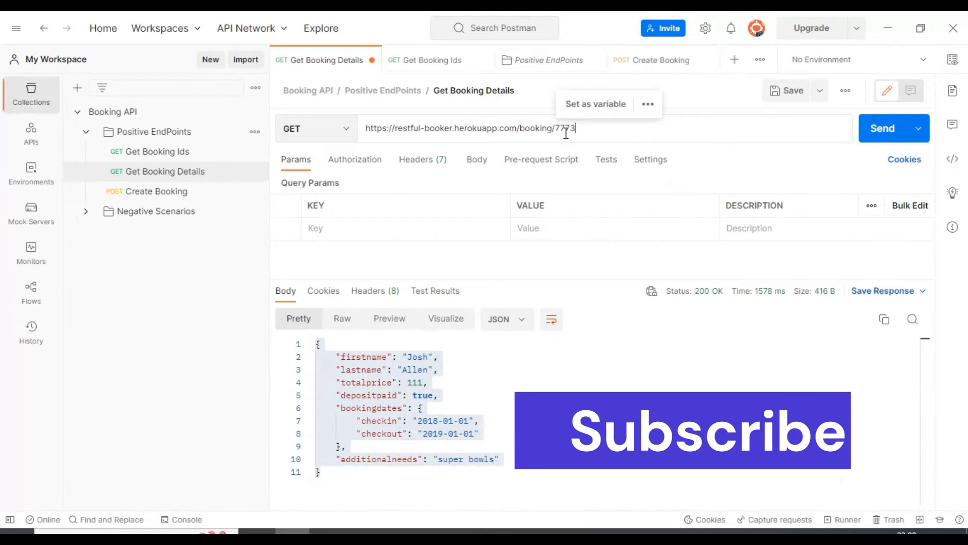
pyautogui.doubleClick(565, 129)
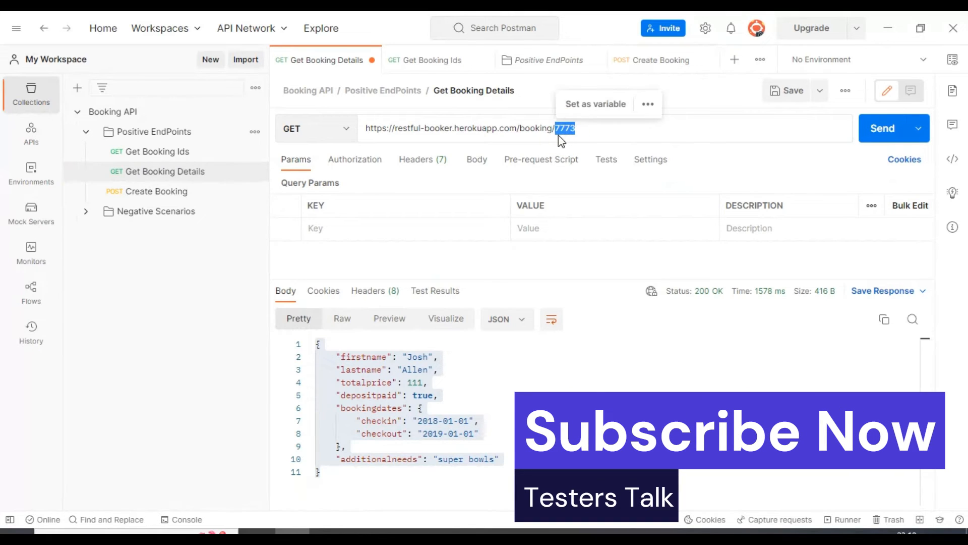
pyautogui.click(882, 129)
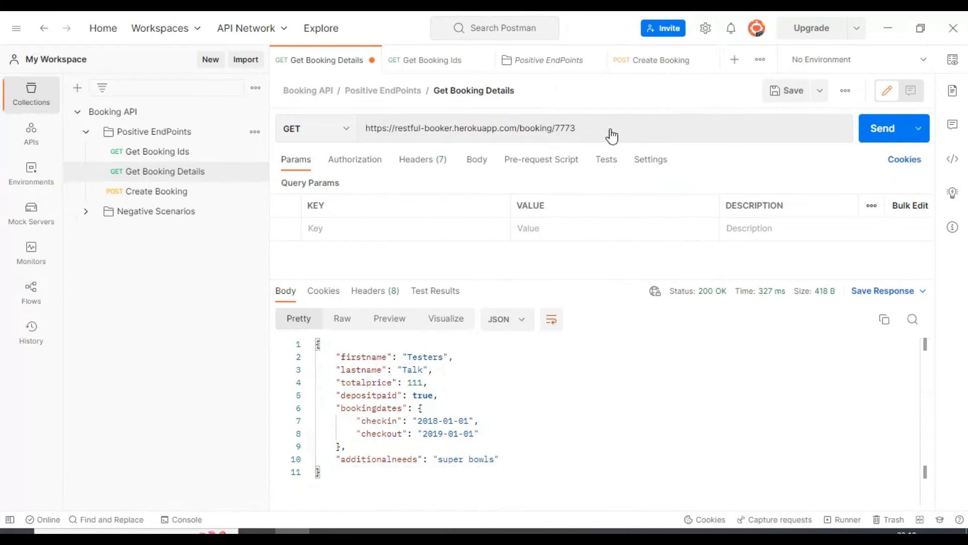
# - Check the firstname, lastname and remaining fields of the returned booking, and save the Get Booking Details request
pyautogui.click(376, 357)
pyautogui.click(351, 358)
pyautogui.doubleClick(351, 358)
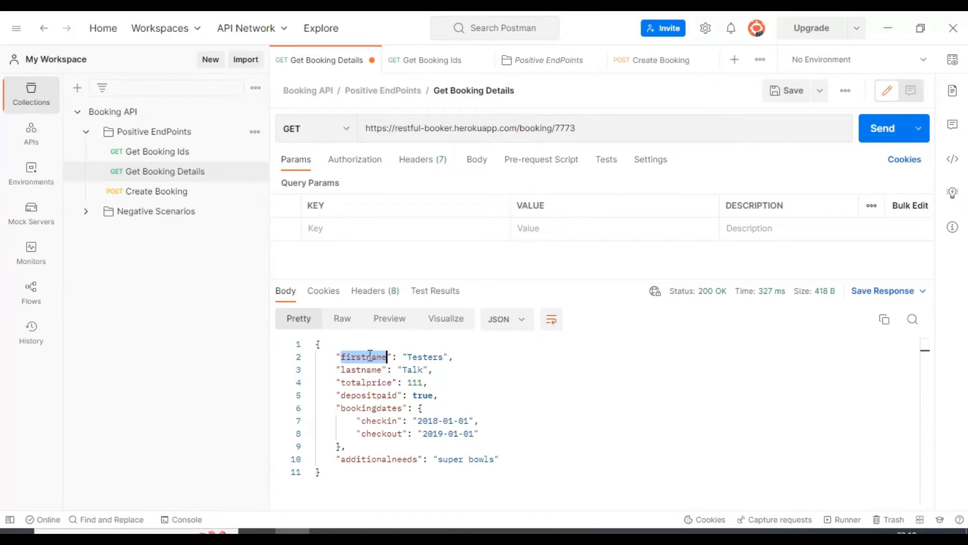
pyautogui.click(422, 356)
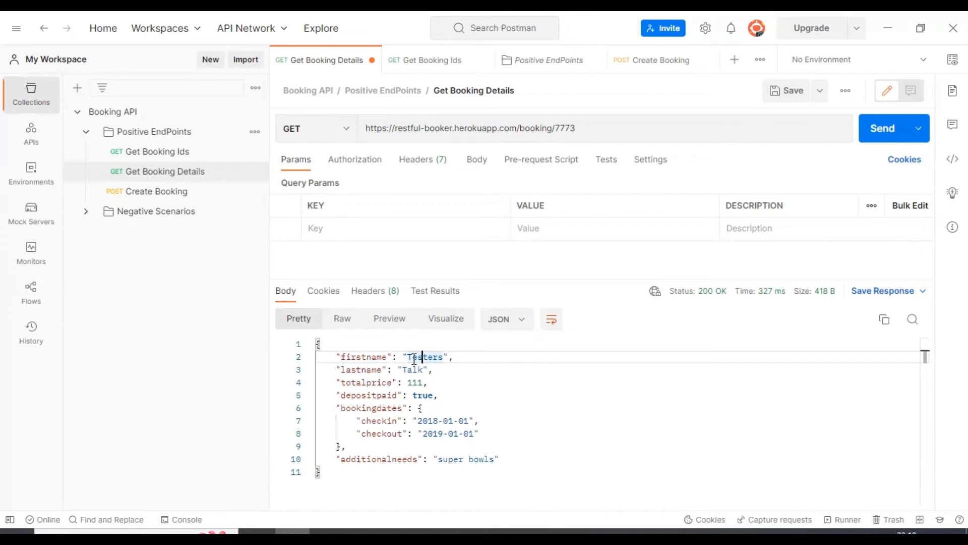
pyautogui.click(357, 371)
pyautogui.click(407, 371)
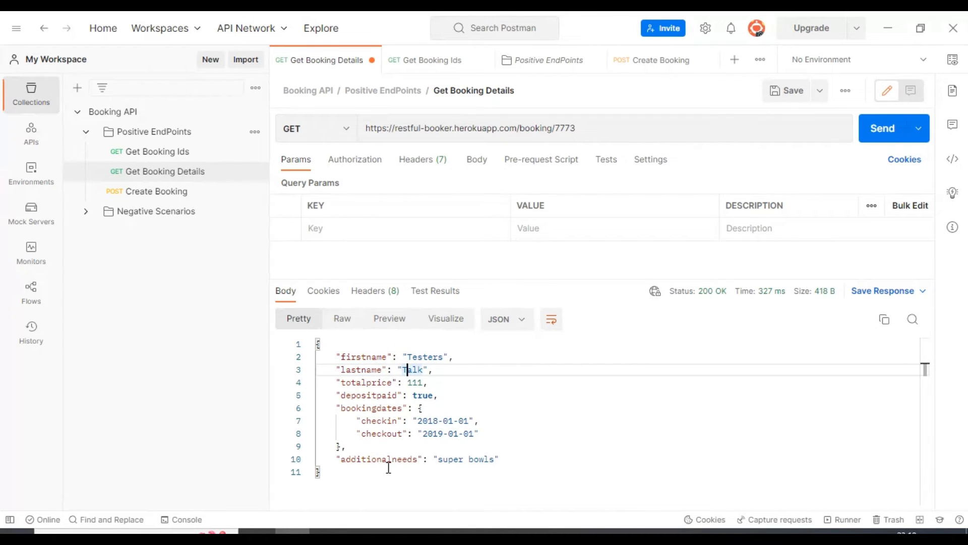
pyautogui.moveTo(506, 460); pyautogui.dragTo(314, 392)
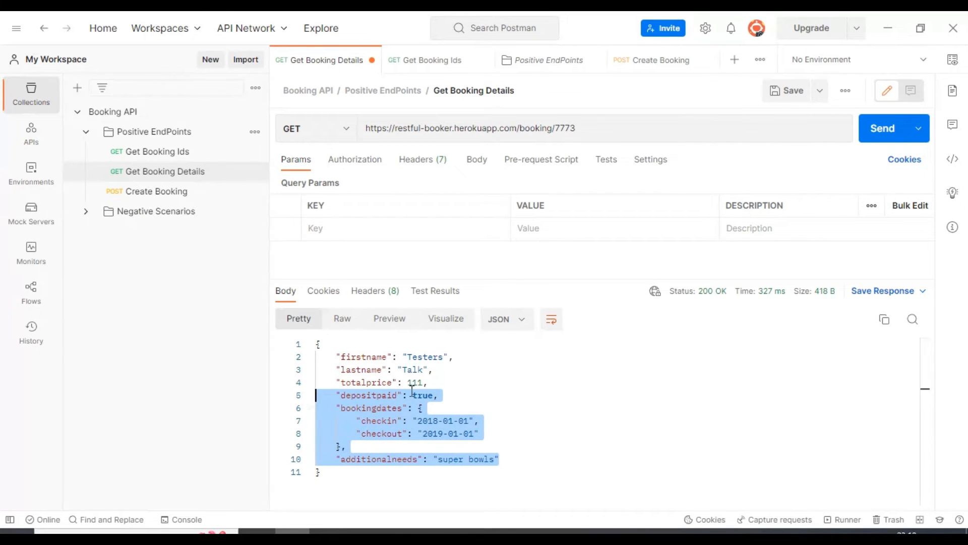
pyautogui.click(462, 375)
pyautogui.hotkey('ctrl', 's')
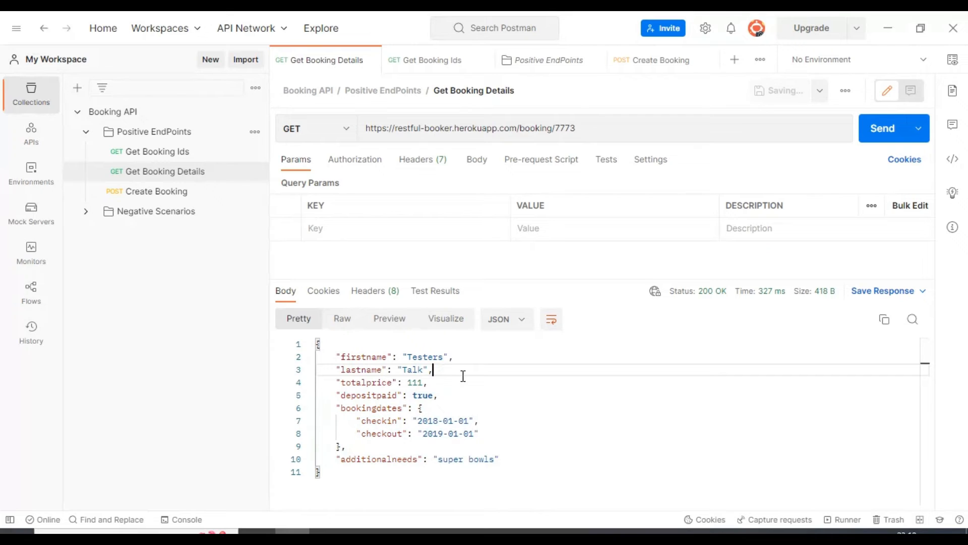
# - Review the Create Booking request body alongside its response
pyautogui.click(143, 191)
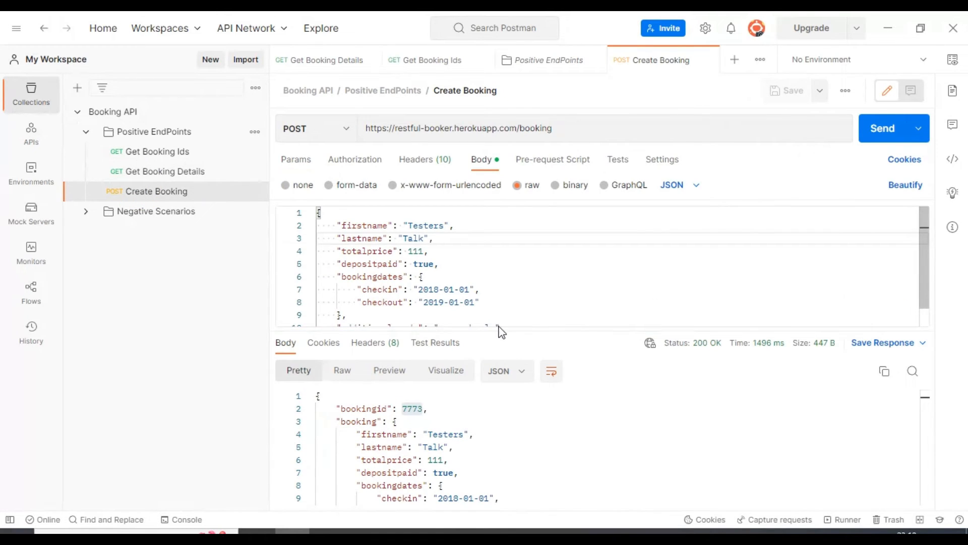
pyautogui.moveTo(498, 328); pyautogui.dragTo(497, 305)
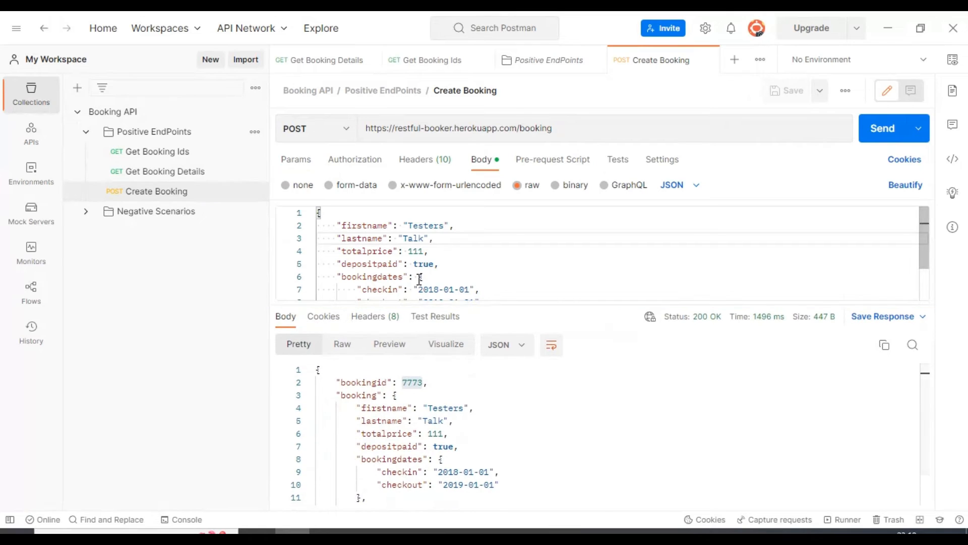
pyautogui.moveTo(425, 305); pyautogui.dragTo(430, 334)
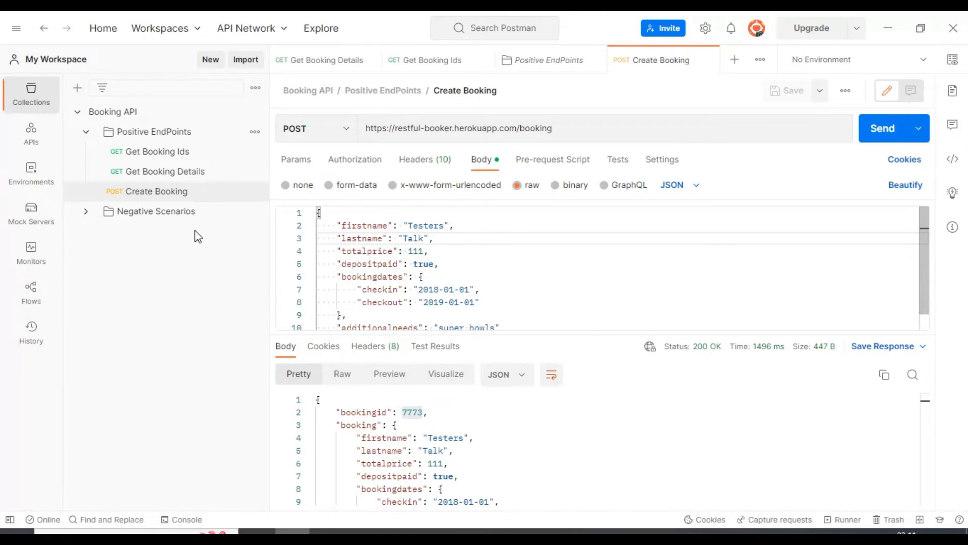
# - Add a new request named Token Generator to the Positive EndPoints folder
pyautogui.click(155, 134)
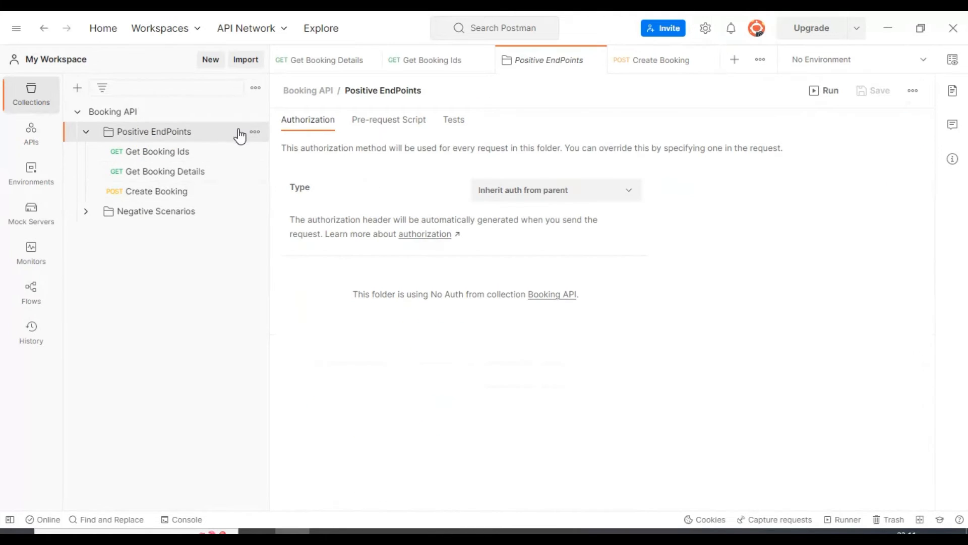
pyautogui.click(255, 131)
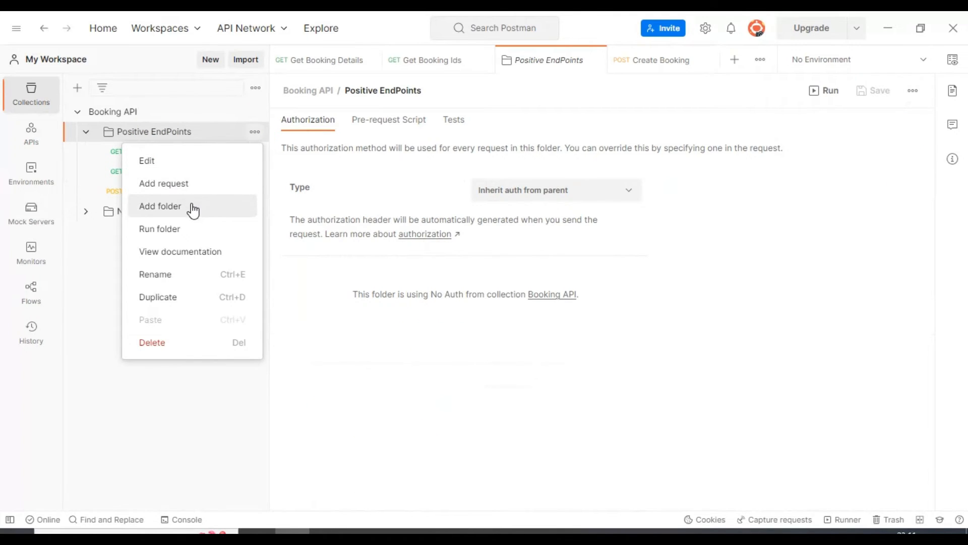
pyautogui.click(192, 184)
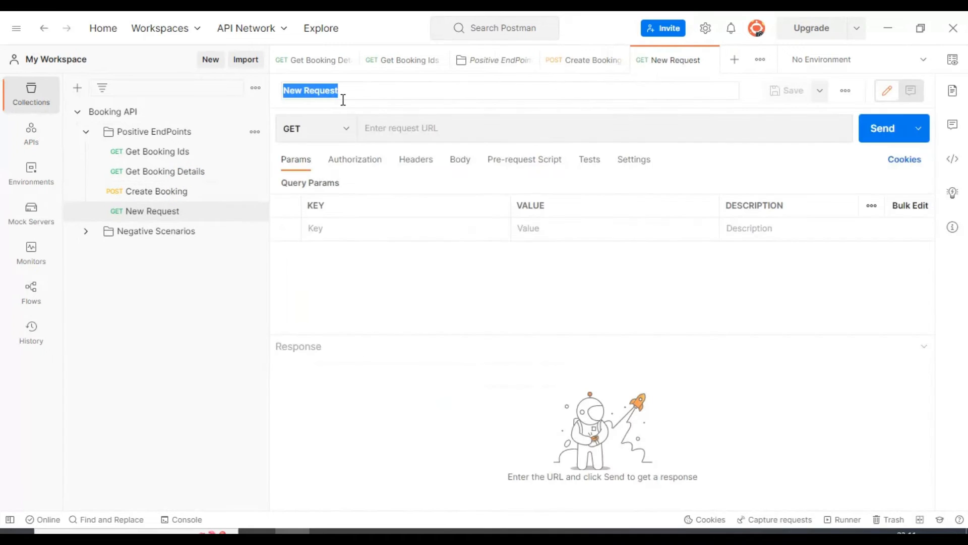
pyautogui.doubleClick(332, 91)
pyautogui.moveTo(366, 92); pyautogui.dragTo(271, 93)
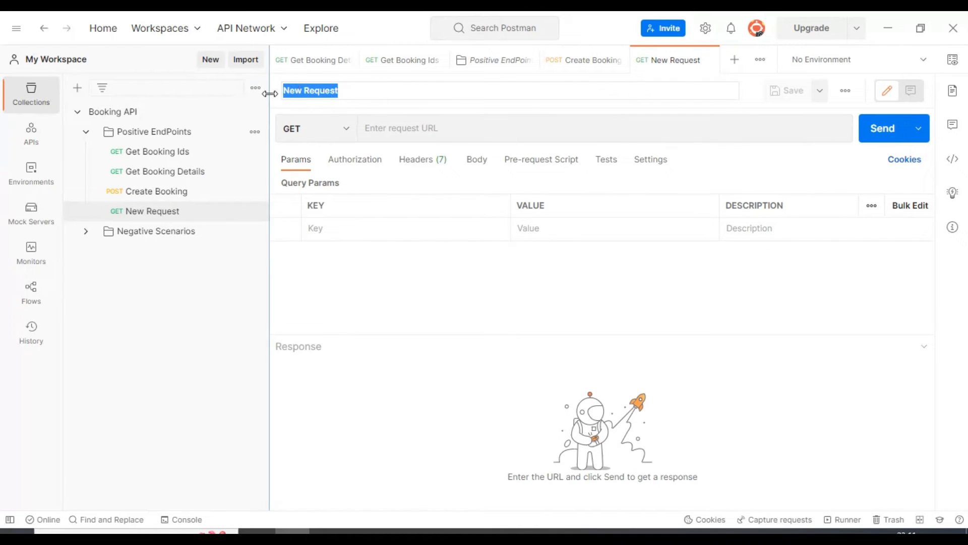
pyautogui.write('To')
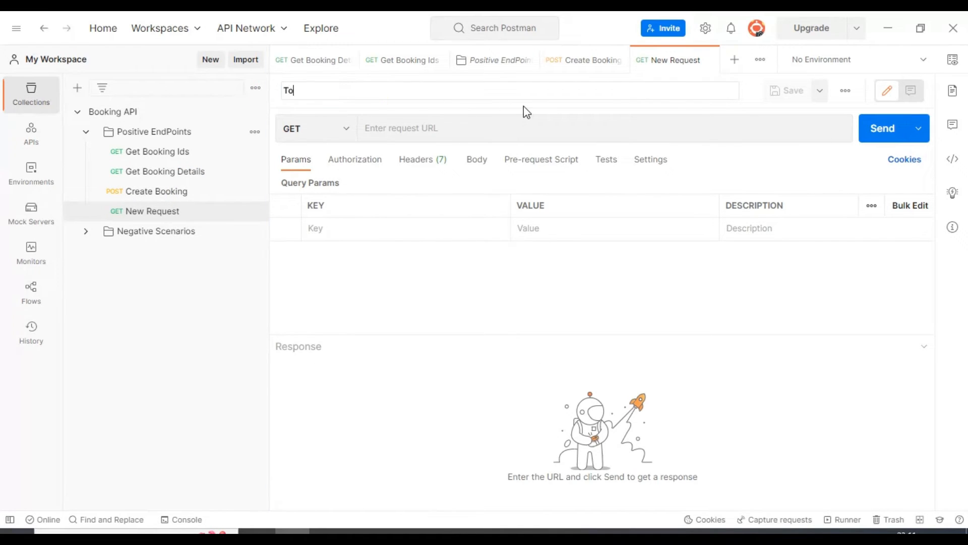
pyautogui.write('ken Generator')
pyautogui.press('Return')
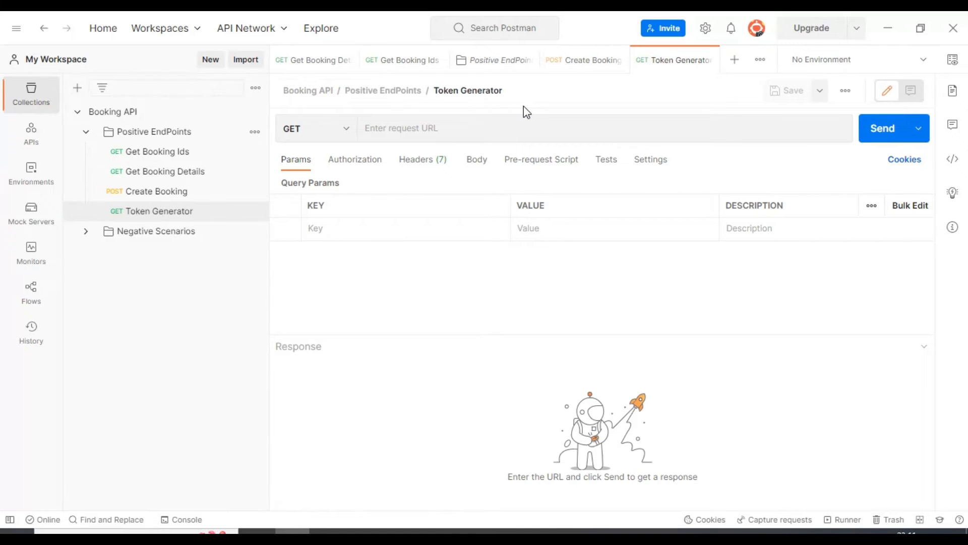
pyautogui.click(334, 136)
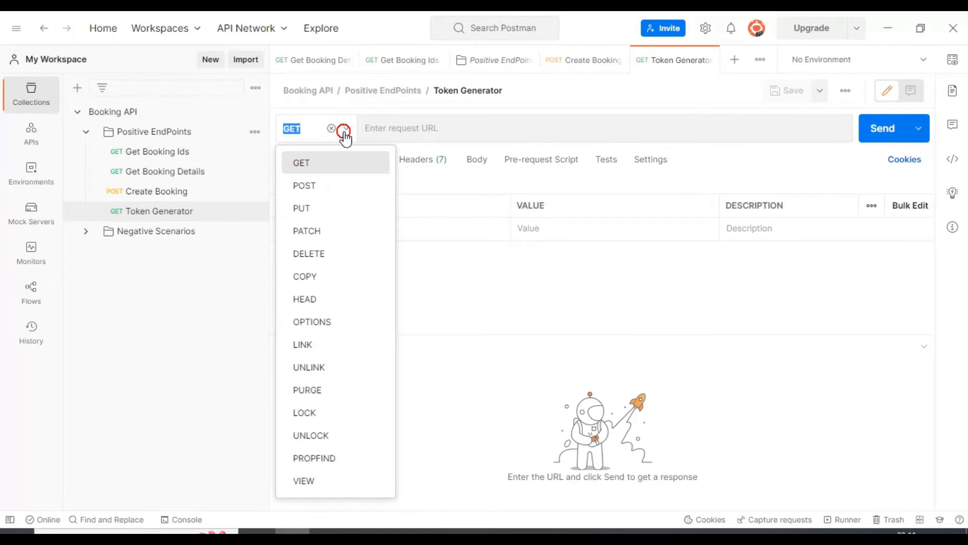
pyautogui.click(331, 185)
pyautogui.click(478, 130)
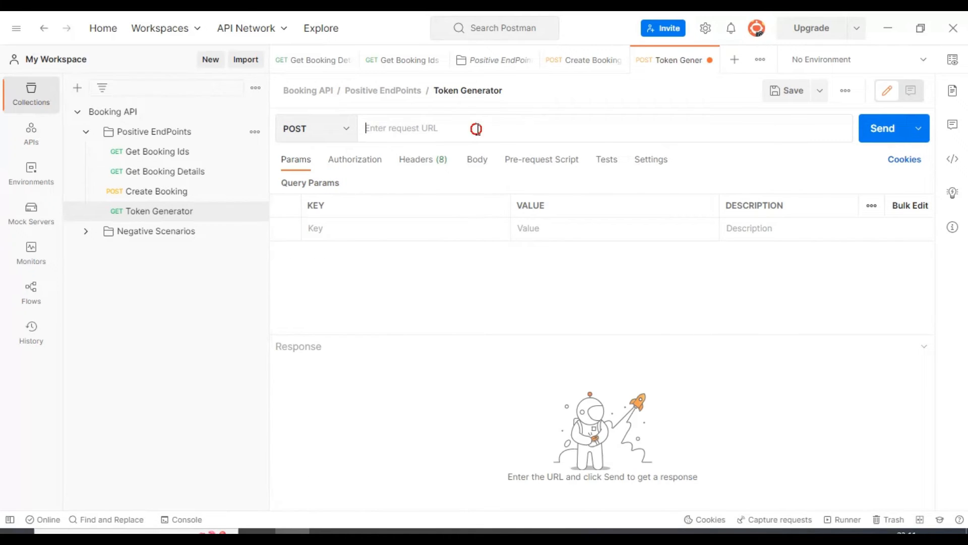
pyautogui.write('ht')
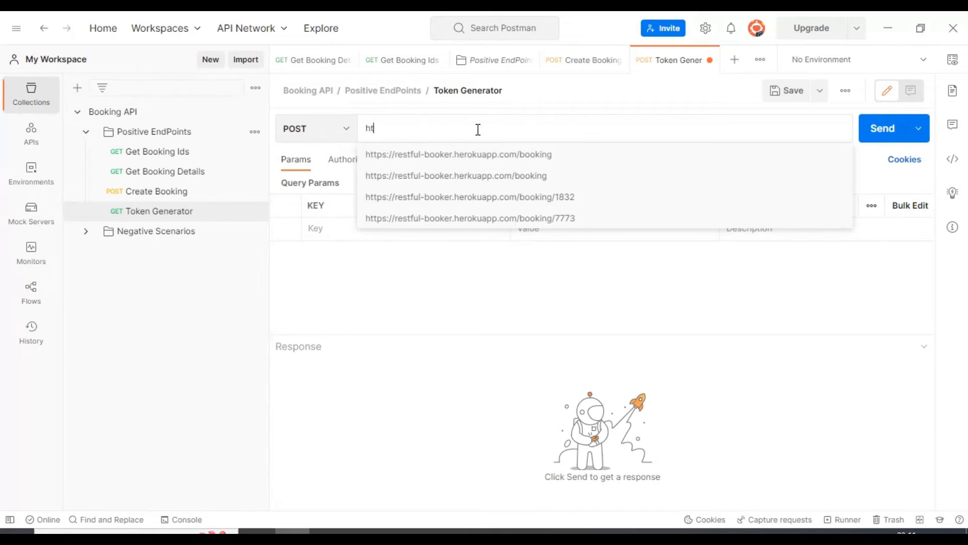
pyautogui.click(481, 154)
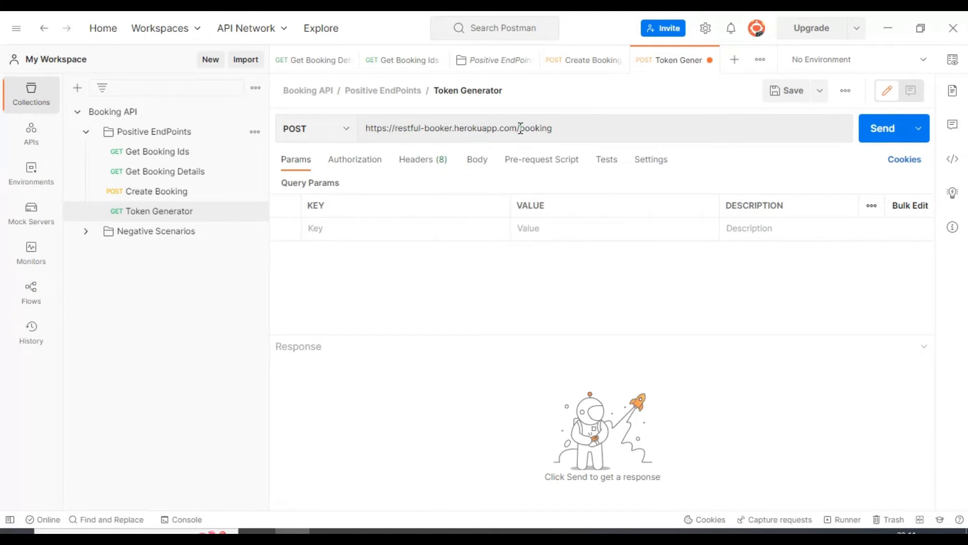
pyautogui.moveTo(521, 129); pyautogui.dragTo(599, 130)
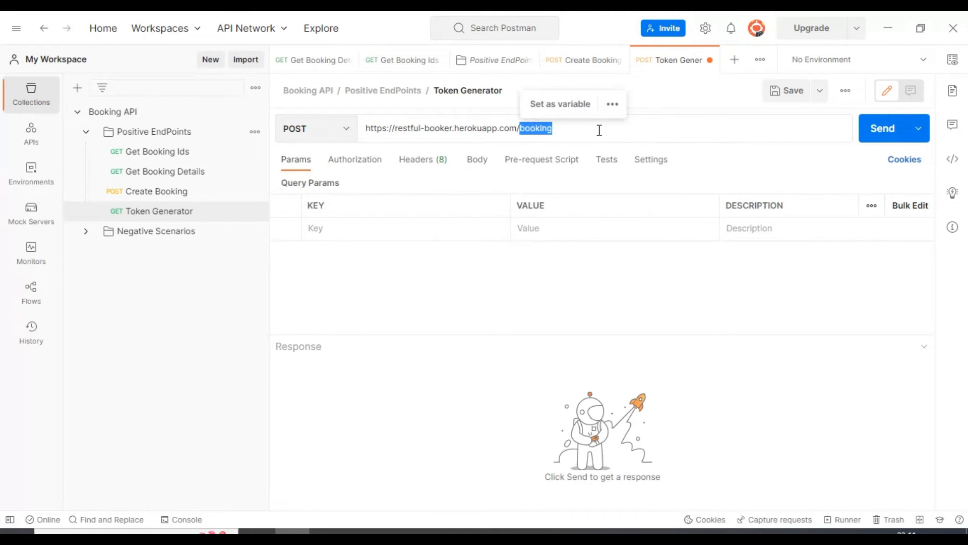
pyautogui.write('auth')
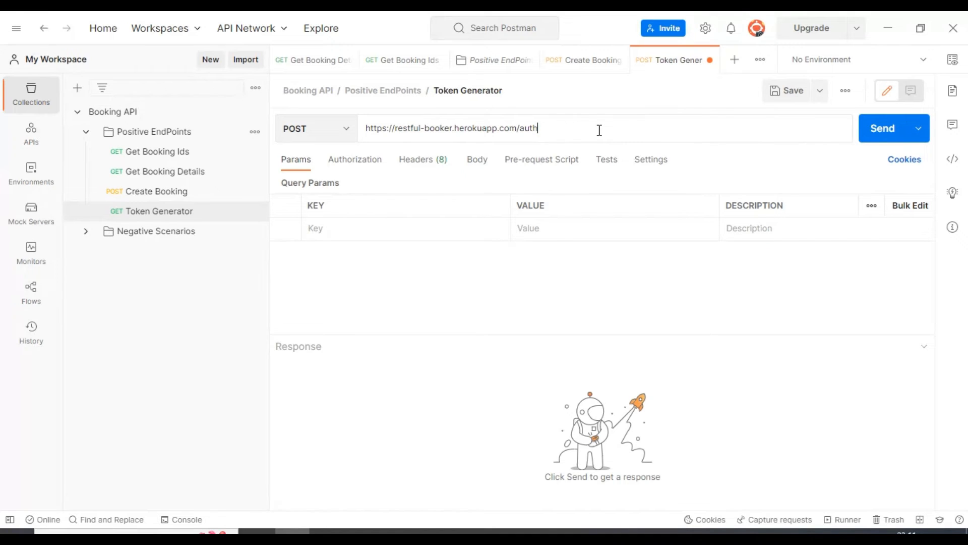
# - Add a Content-Type header with the value application/json to the Token Generator request
pyautogui.click(421, 159)
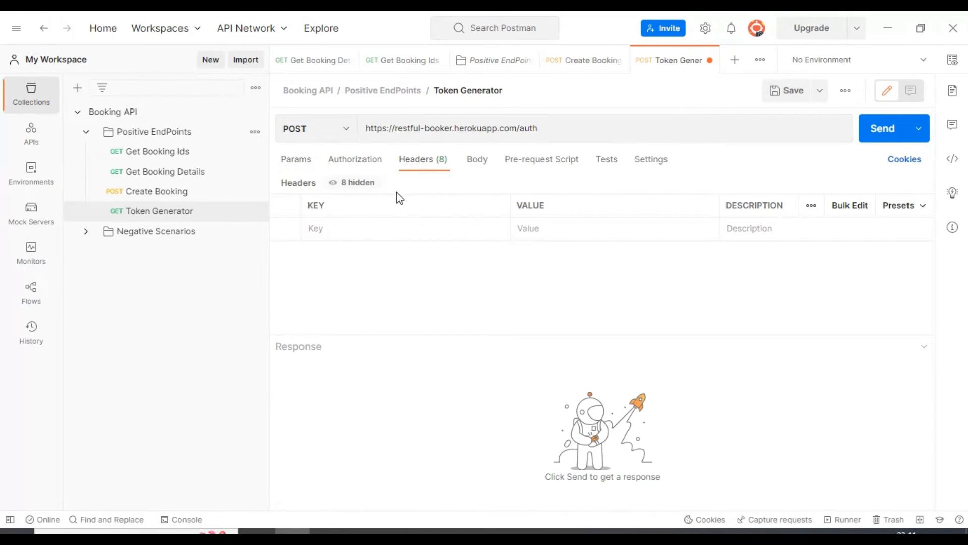
pyautogui.click(367, 229)
pyautogui.write('co')
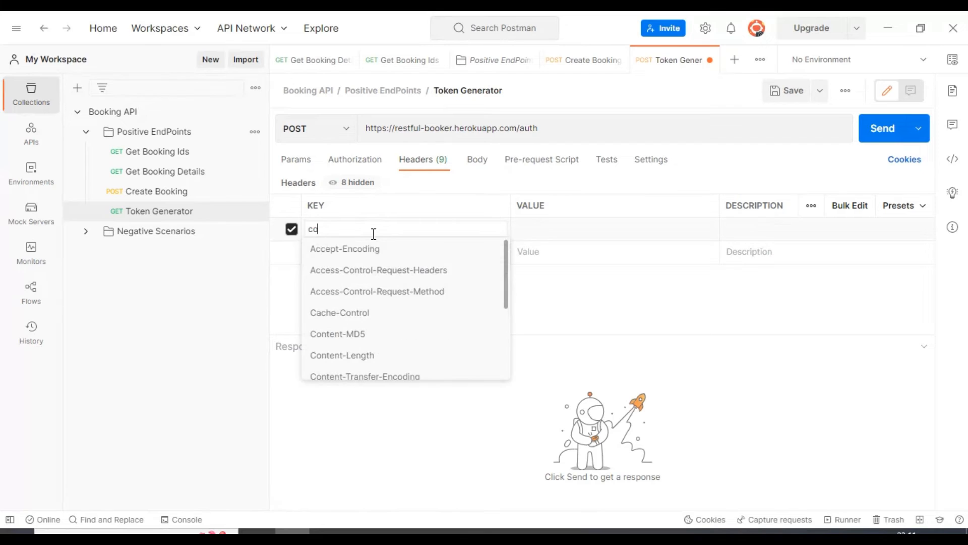
pyautogui.press('BackSpace')
pyautogui.press('BackSpace')
pyautogui.write('ty')
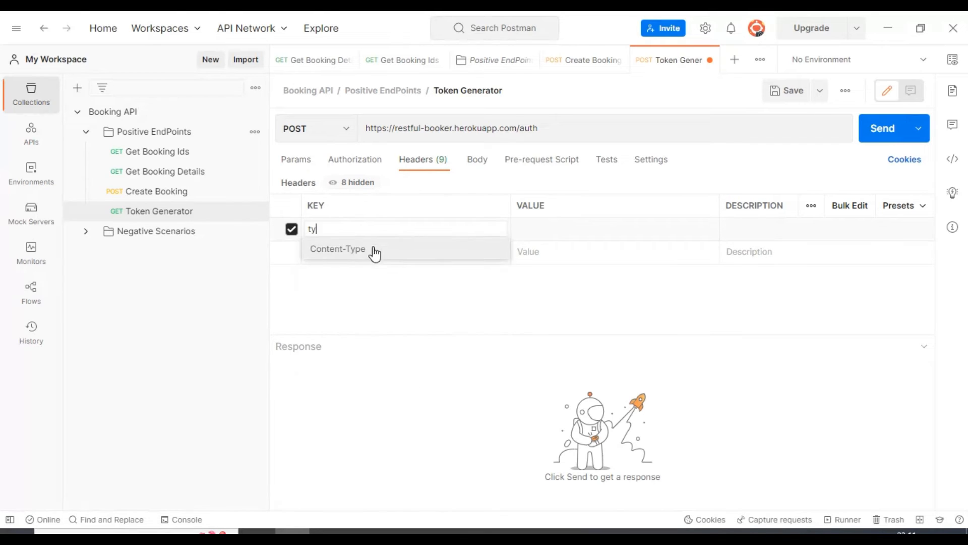
pyautogui.click(372, 250)
pyautogui.click(561, 232)
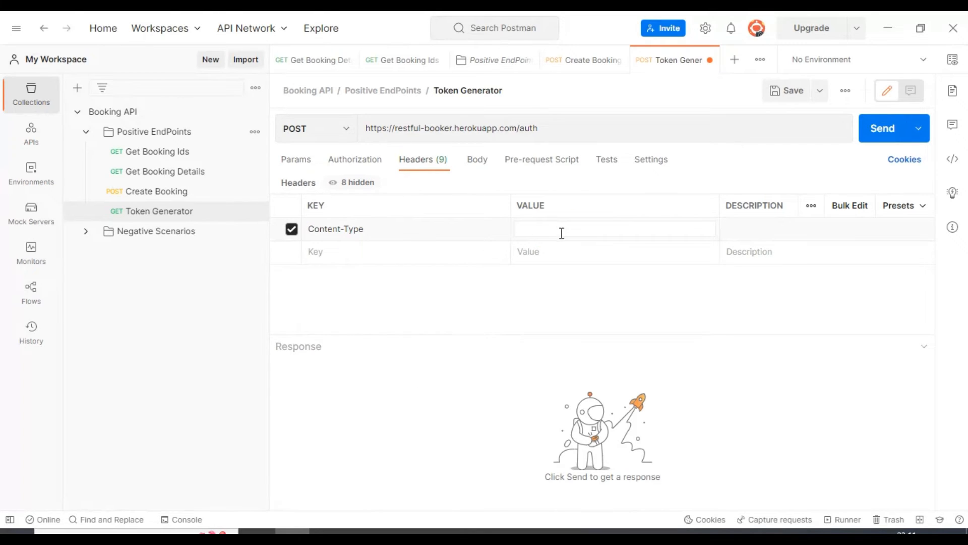
pyautogui.write('jso')
pyautogui.click(565, 247)
pyautogui.click(584, 176)
# - Set the Token Generator request body to raw data in JSON format
pyautogui.click(477, 160)
pyautogui.click(517, 187)
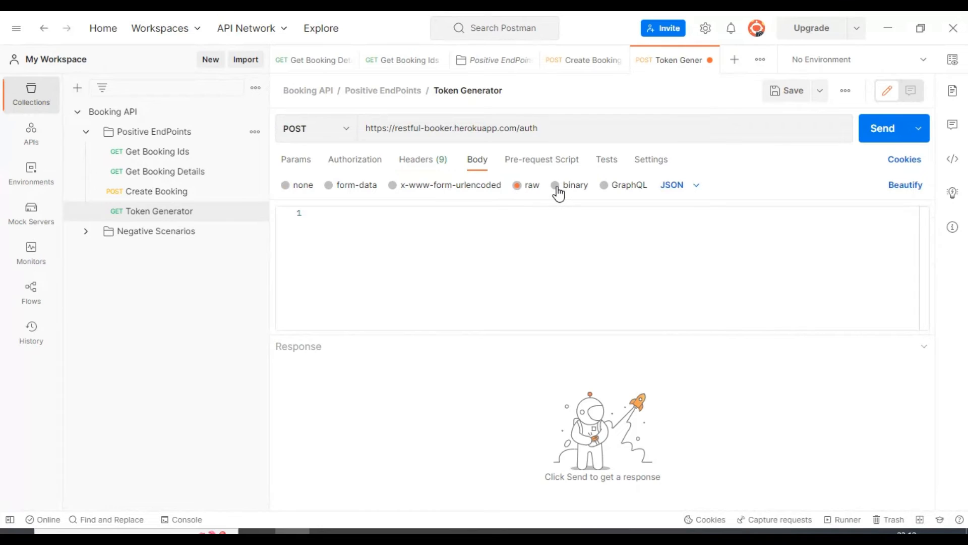
pyautogui.click(682, 185)
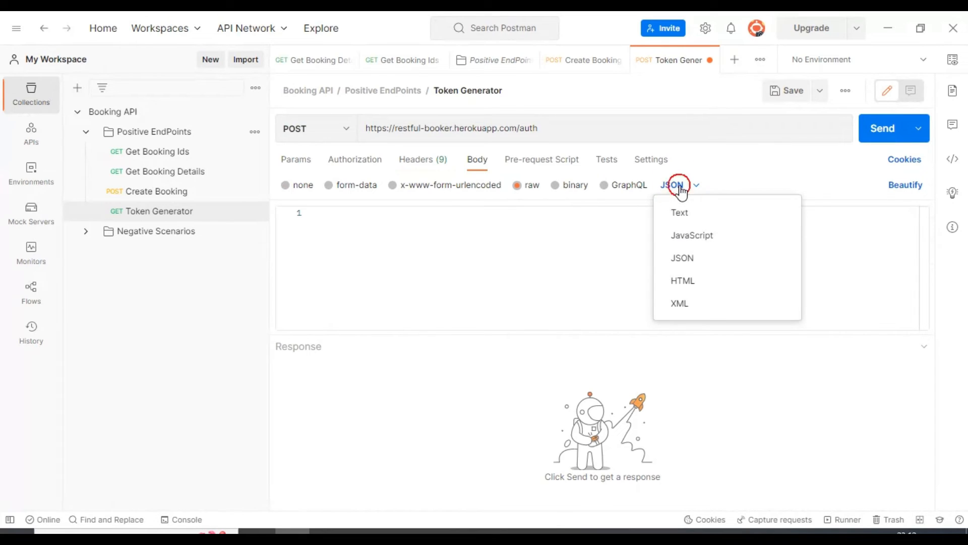
pyautogui.click(695, 261)
# - Write a JSON object in the request body with two comma-separated pairs of empty keys and empty string values
pyautogui.click(546, 231)
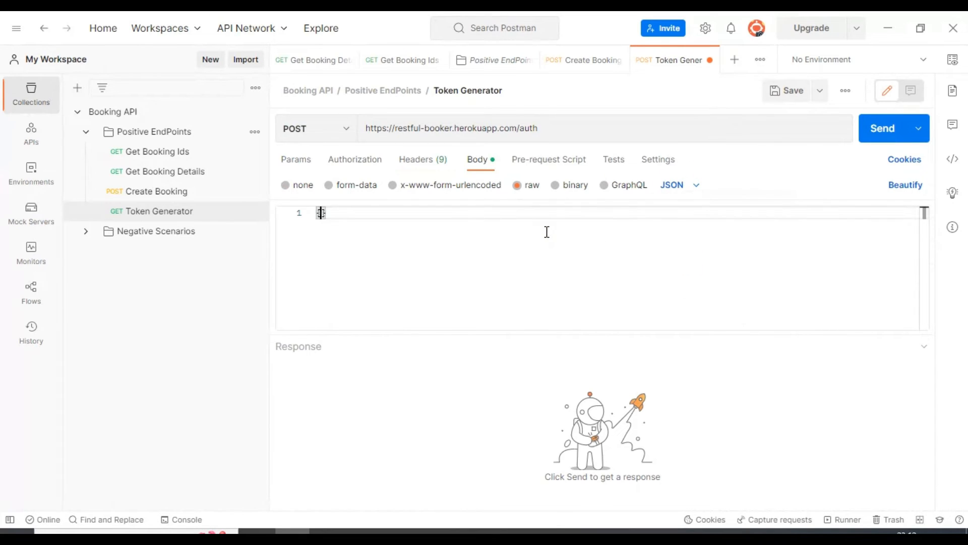
pyautogui.write('{')
pyautogui.press('Return')
pyautogui.press('Return')
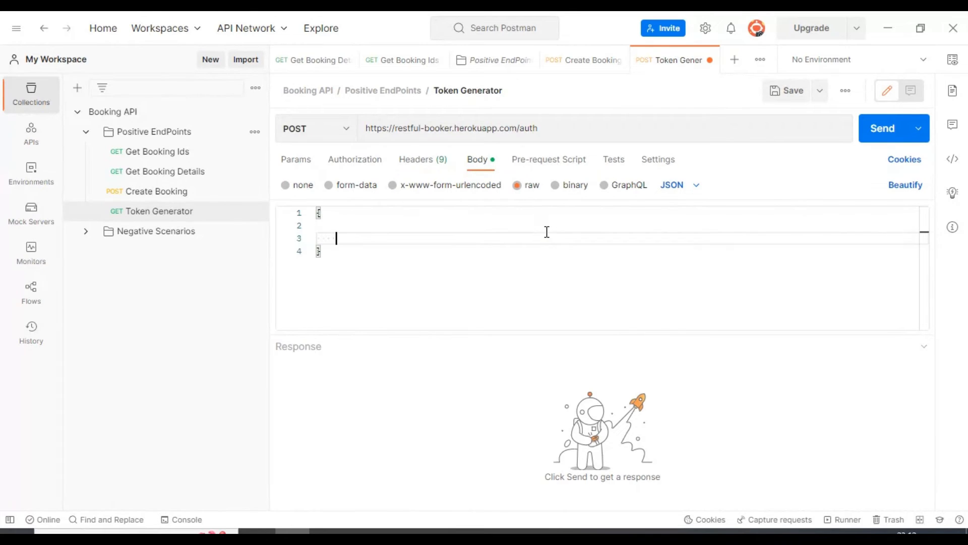
pyautogui.press('Up')
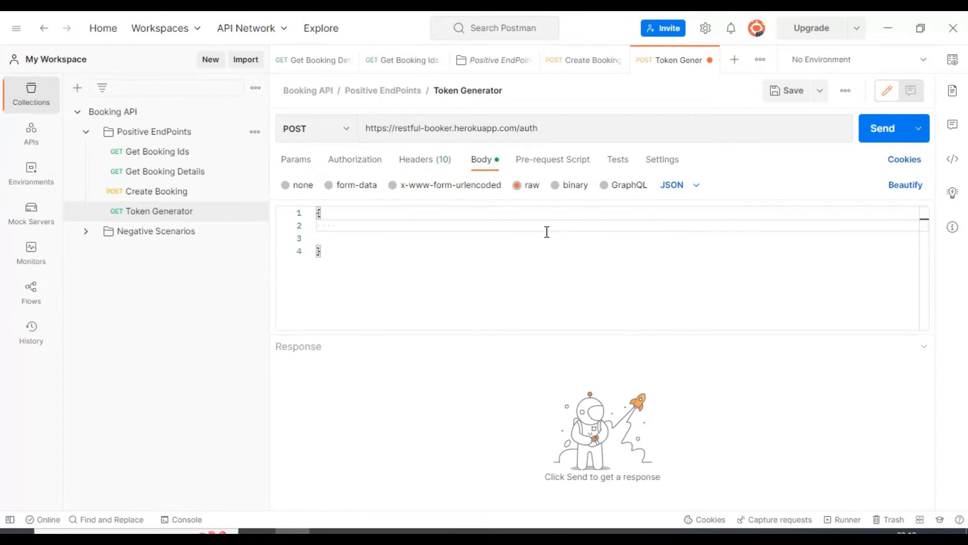
pyautogui.write('"":"",')
pyautogui.press('Return')
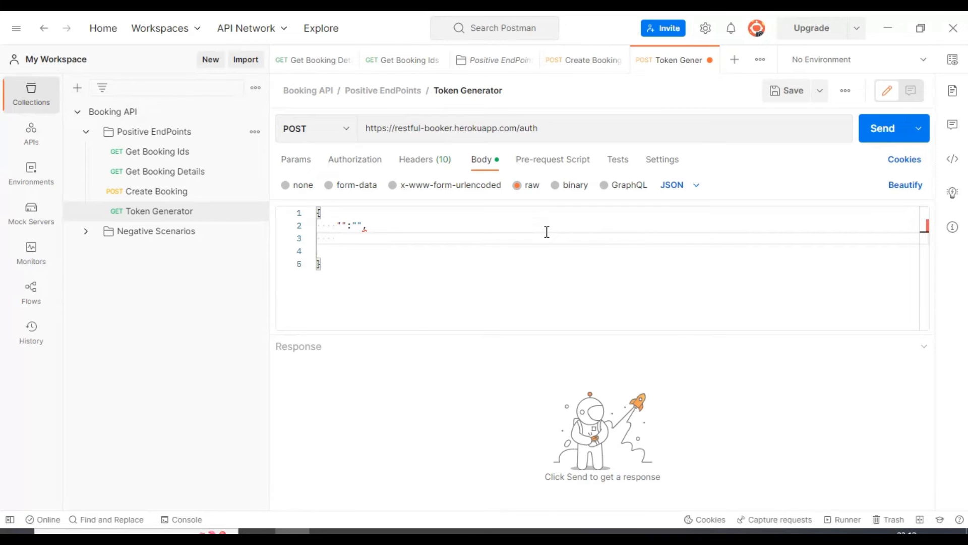
pyautogui.write('"":')
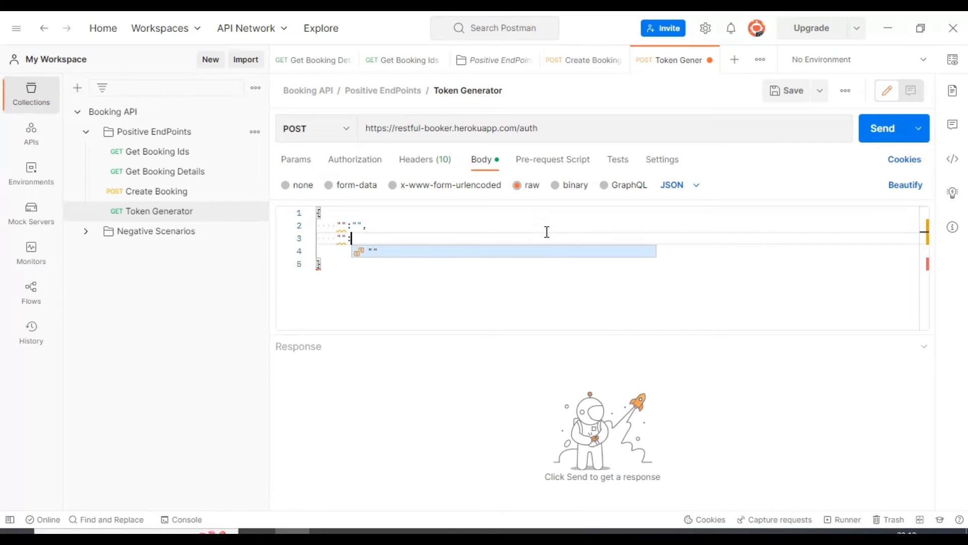
pyautogui.write('""')
# - Fill in the first pair of the JSON body with the key username and the value admin
pyautogui.click(345, 226)
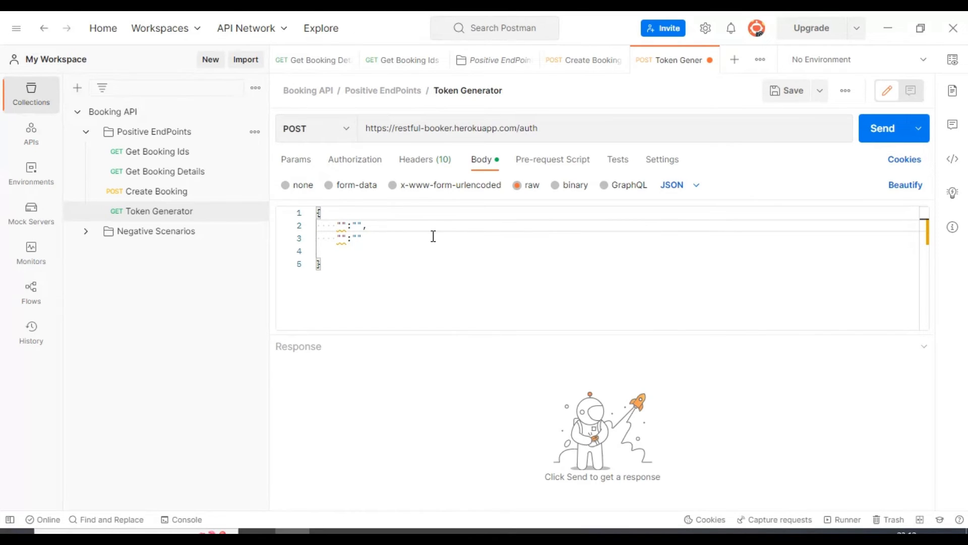
pyautogui.write('username')
pyautogui.click(398, 226)
pyautogui.write('admin')
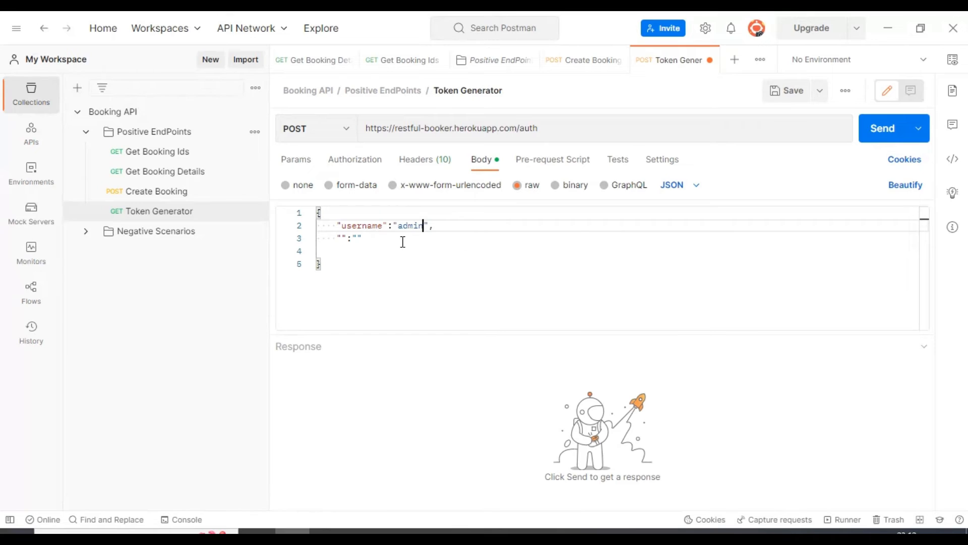
# - Name the second key of the JSON body password, leaving its value empty
pyautogui.click(342, 237)
pyautogui.write('ps')
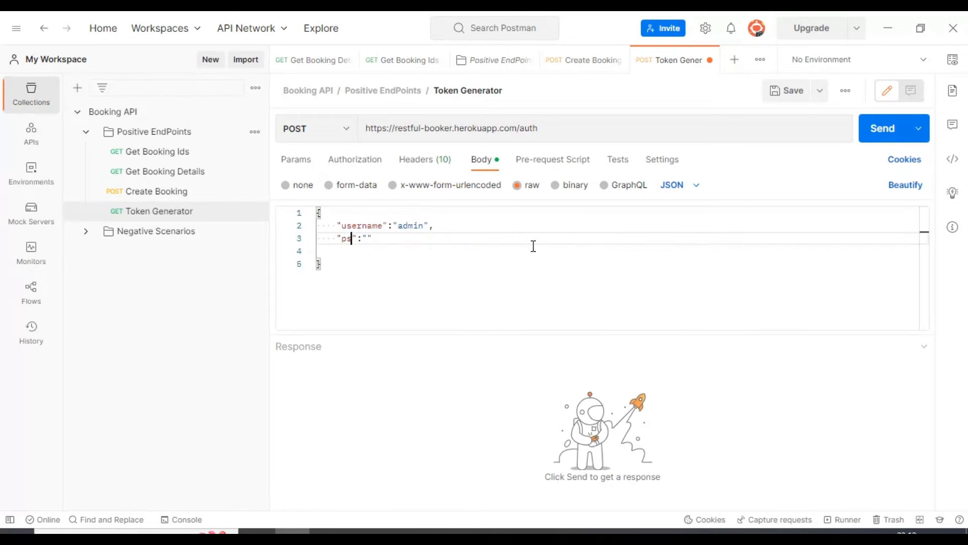
pyautogui.write('as')
pyautogui.press('BackSpace')
pyautogui.press('BackSpace')
pyautogui.press('BackSpace')
pyautogui.write('sassword')
# - Check the username and password fields in the CreateToken curl example of the Restful-booker documentation in the browser, and return to Postman
pyautogui.click(257, 530)
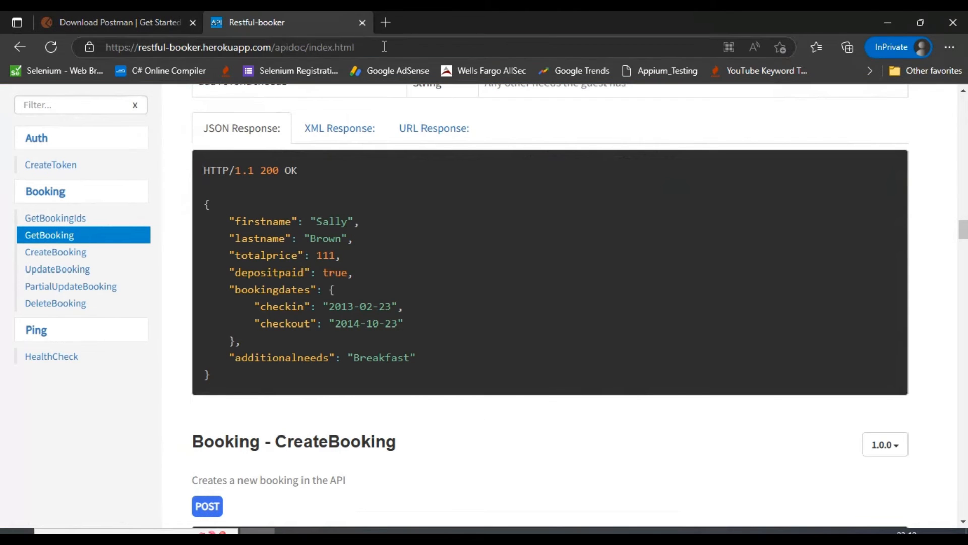
pyautogui.click(415, 51)
pyautogui.moveTo(415, 51); pyautogui.dragTo(117, 48)
pyautogui.scroll(15, 630, 250)
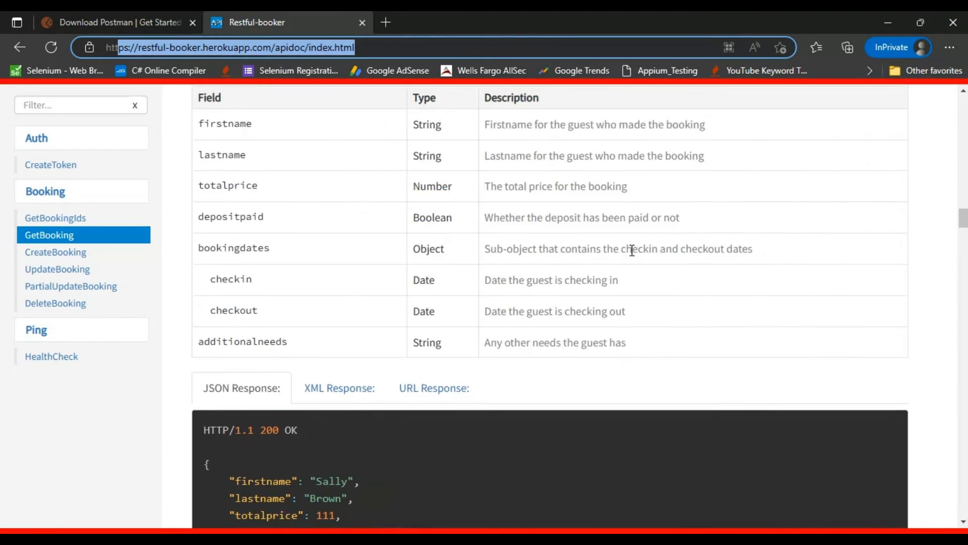
pyautogui.scroll(20, 630, 256)
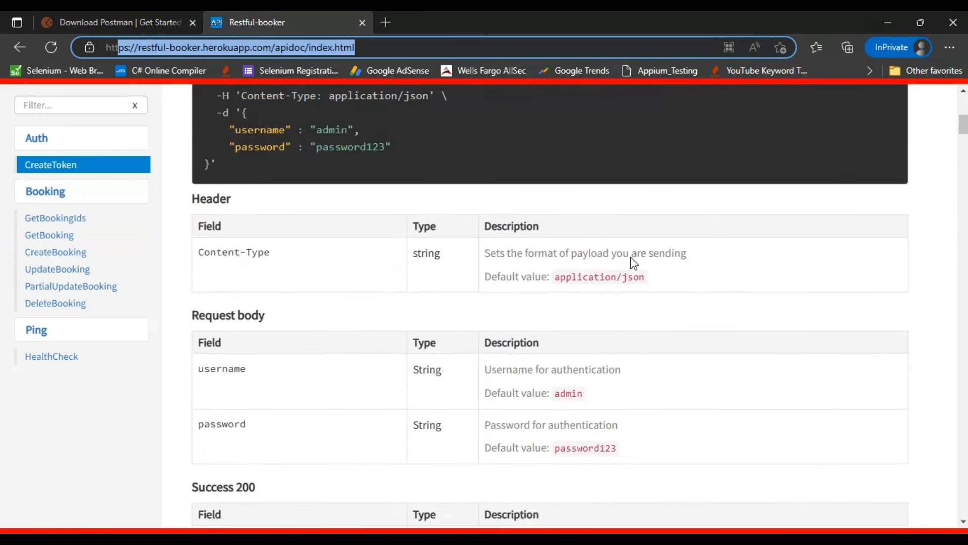
pyautogui.scroll(-5, 626, 250)
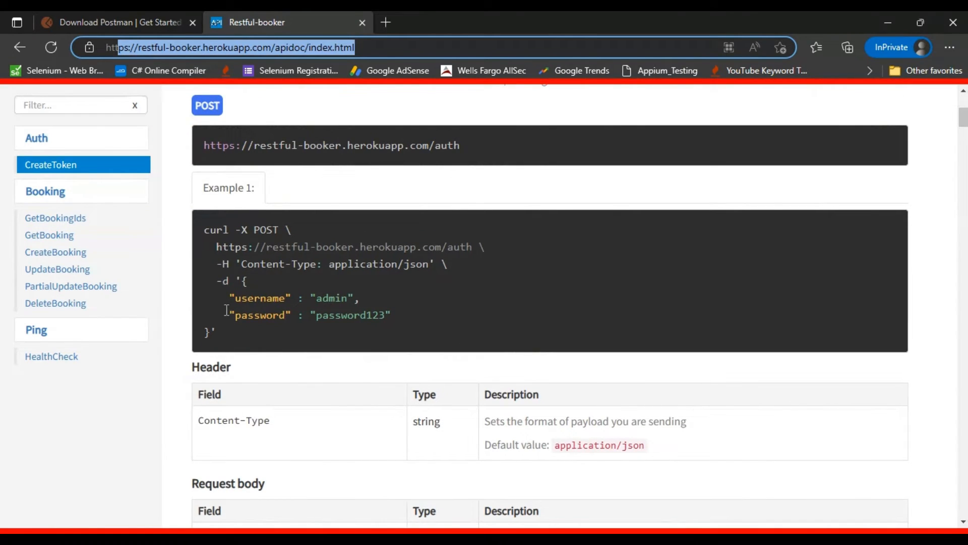
pyautogui.doubleClick(248, 299)
pyautogui.doubleClick(324, 299)
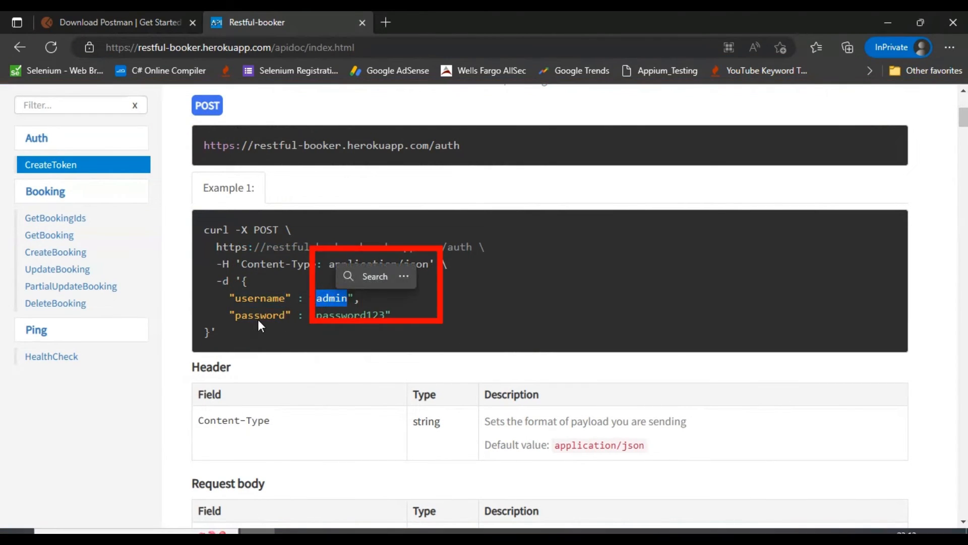
pyautogui.doubleClick(247, 316)
pyautogui.click(343, 315)
pyautogui.doubleClick(343, 315)
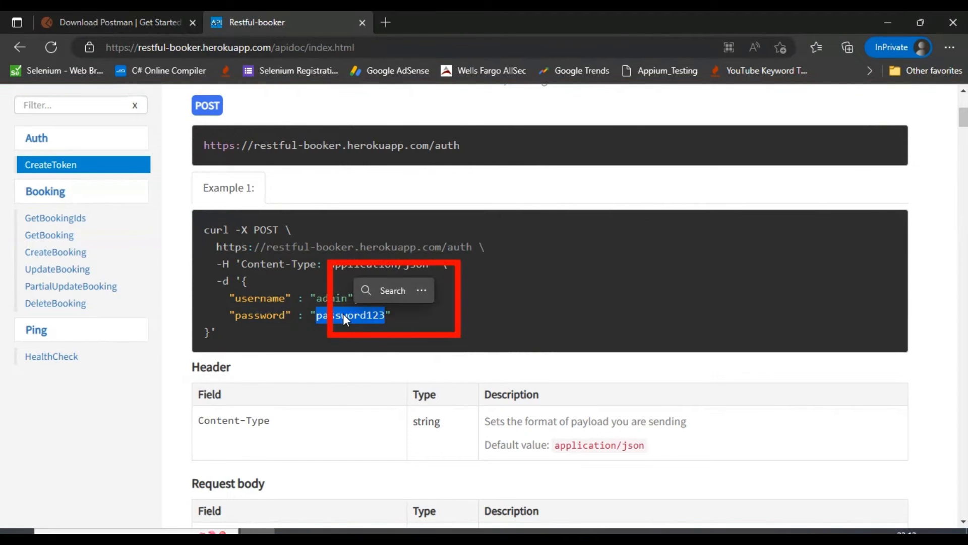
pyautogui.moveTo(245, 279); pyautogui.dragTo(246, 335)
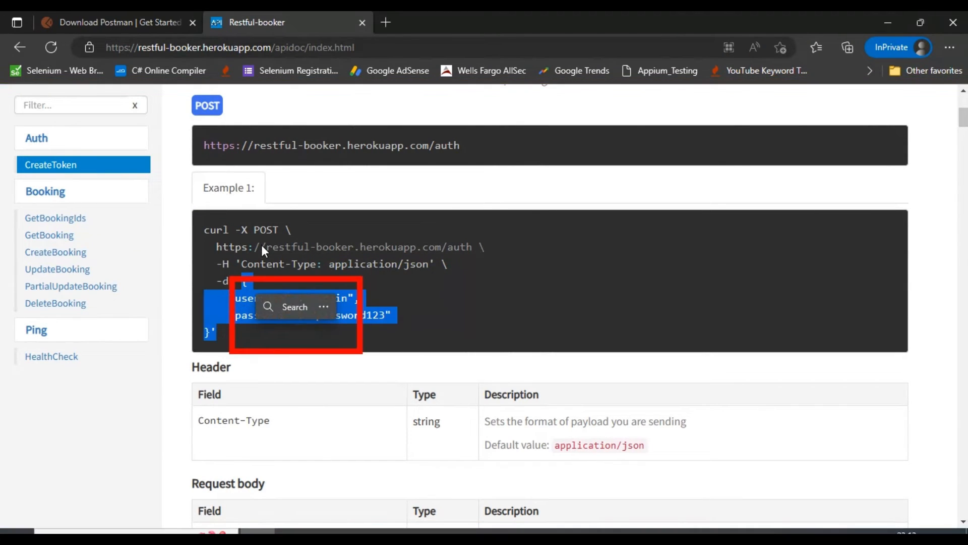
pyautogui.moveTo(204, 230); pyautogui.dragTo(229, 331)
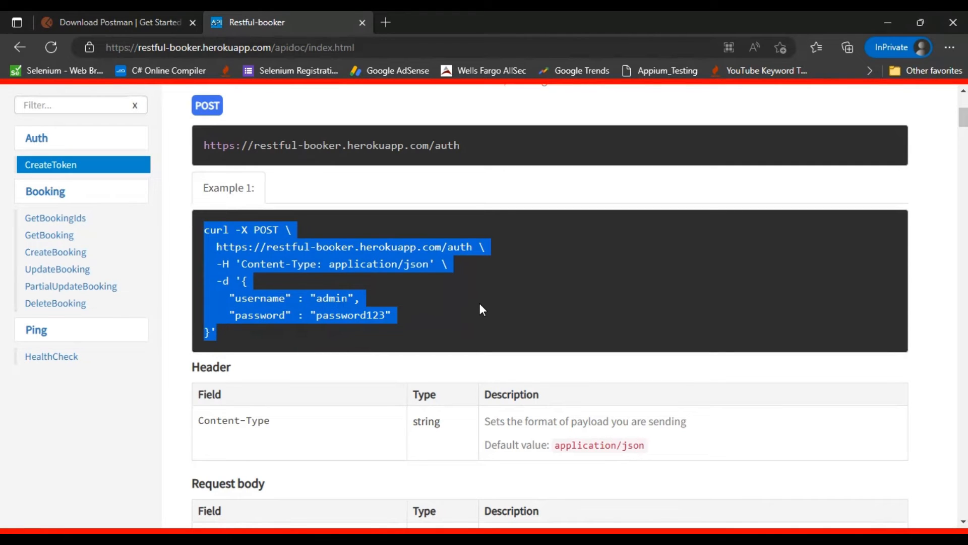
pyautogui.click(293, 532)
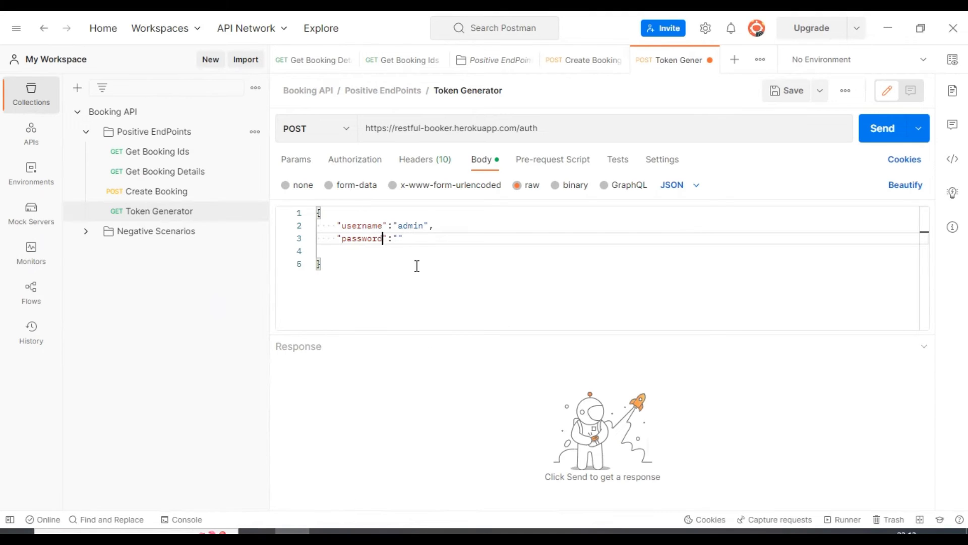
# - Enter the account password as the second value in the JSON body, save the Token Generator request and send it
pyautogui.click(398, 238)
pyautogui.write('password')
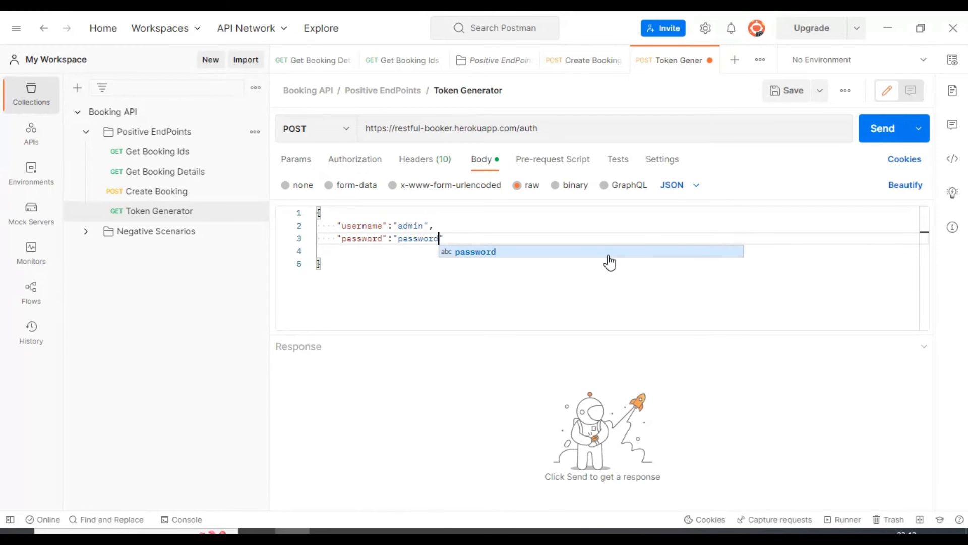
pyautogui.write('123')
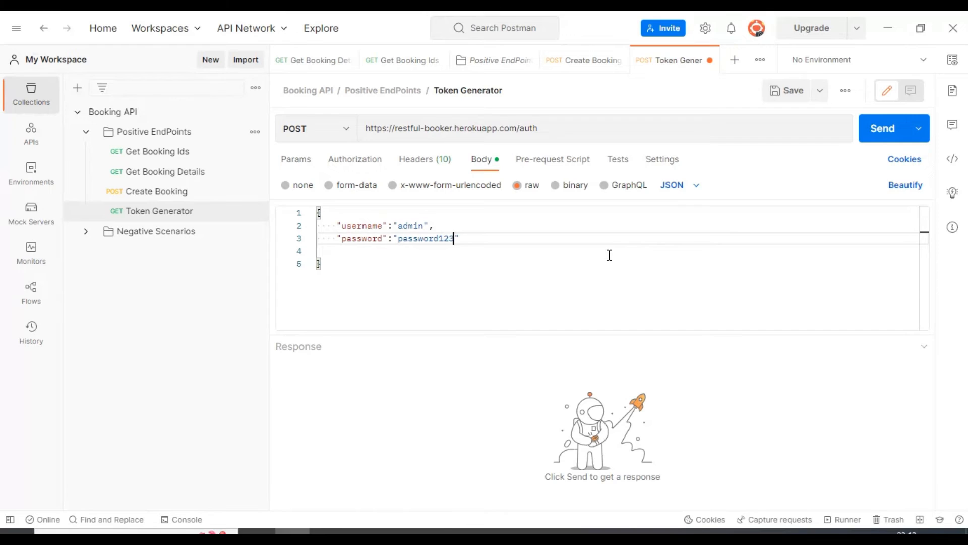
pyautogui.hotkey('ctrl', 's')
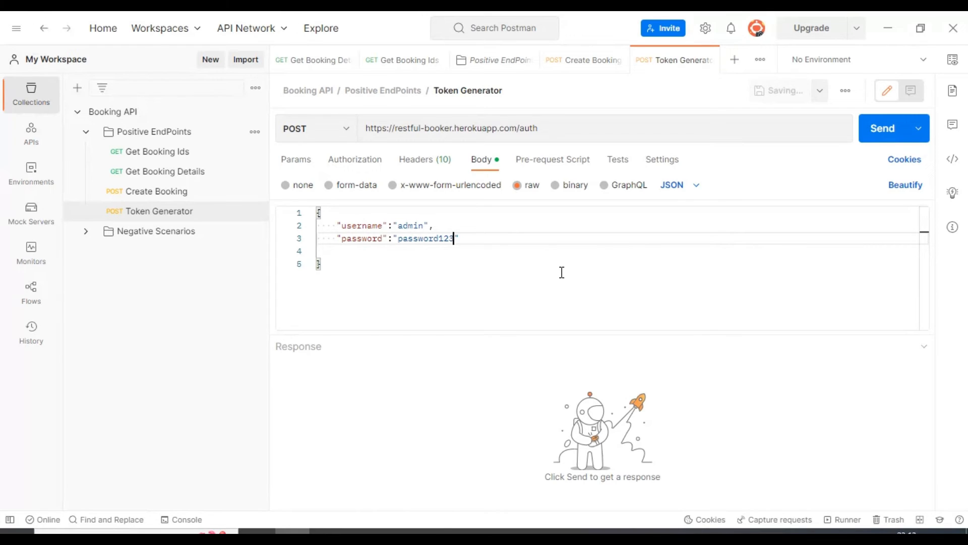
pyautogui.click(883, 137)
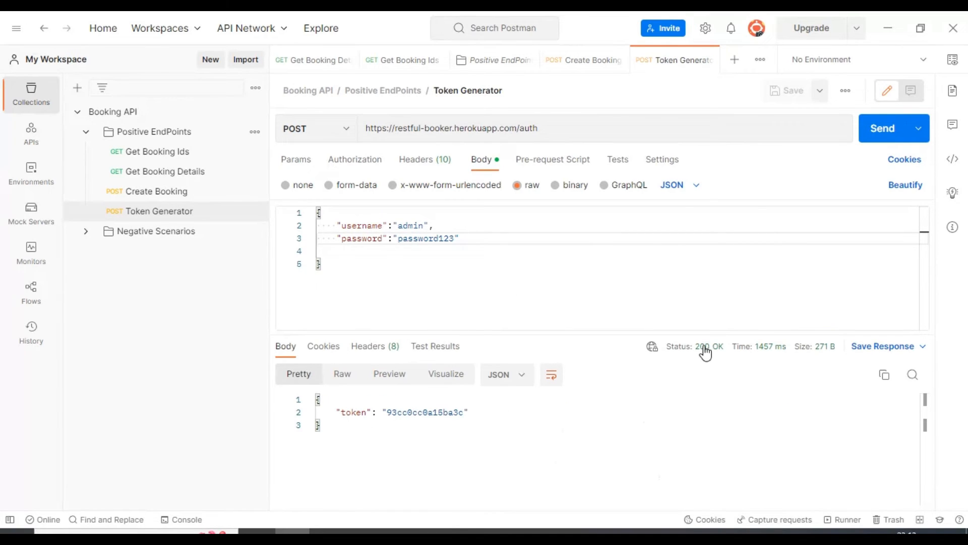
pyautogui.doubleClick(408, 412)
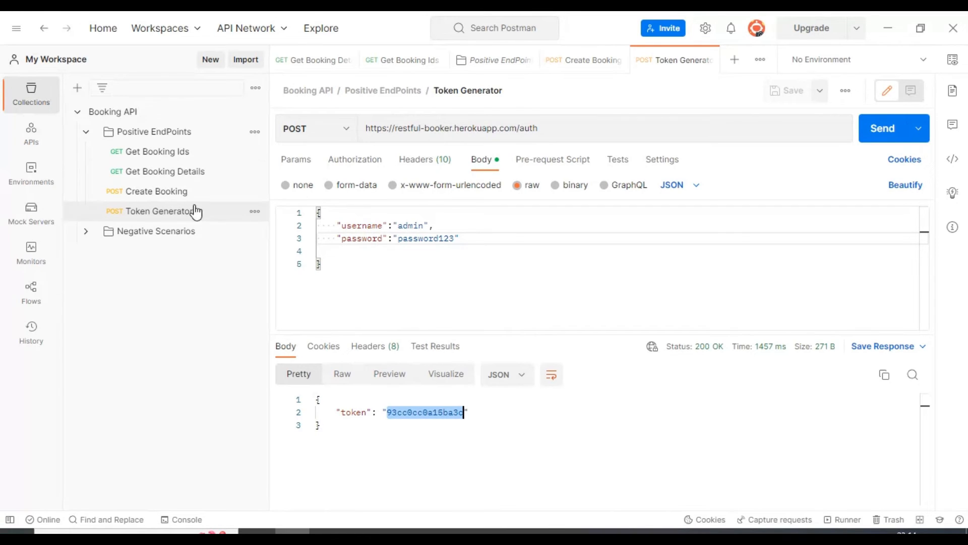
# - Send the Get Booking Details request again with its existing booking ID
pyautogui.click(161, 174)
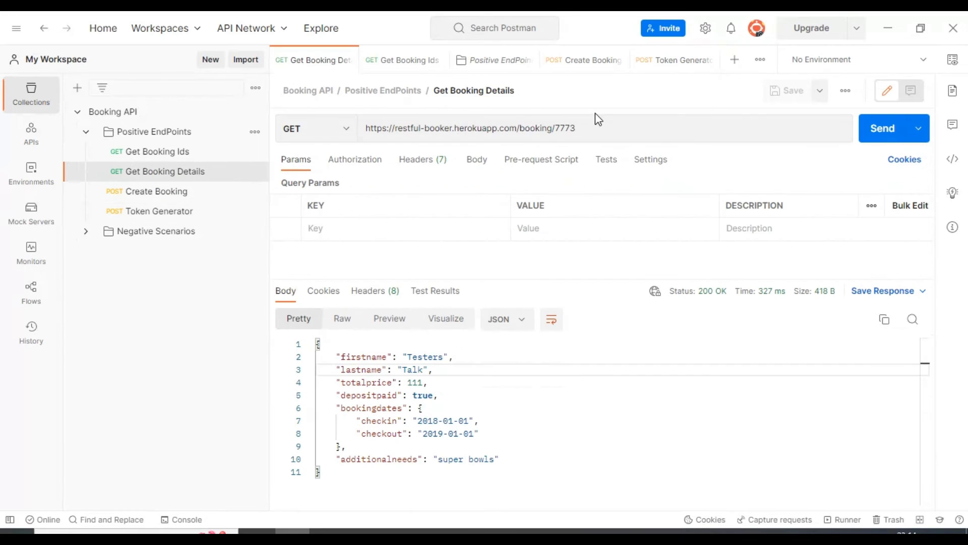
pyautogui.doubleClick(560, 129)
pyautogui.click(872, 129)
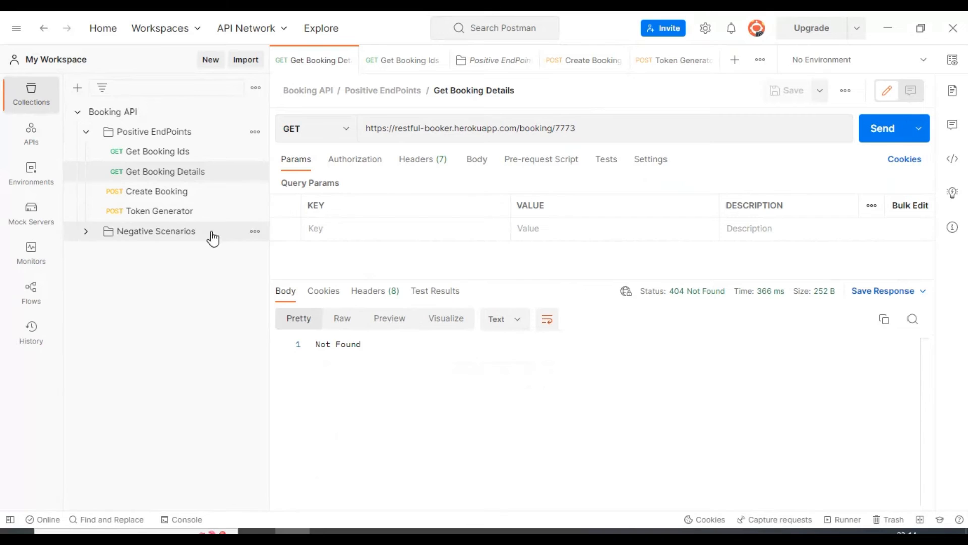
# - Send the Create Booking request again and copy the booking ID from its response
pyautogui.click(151, 193)
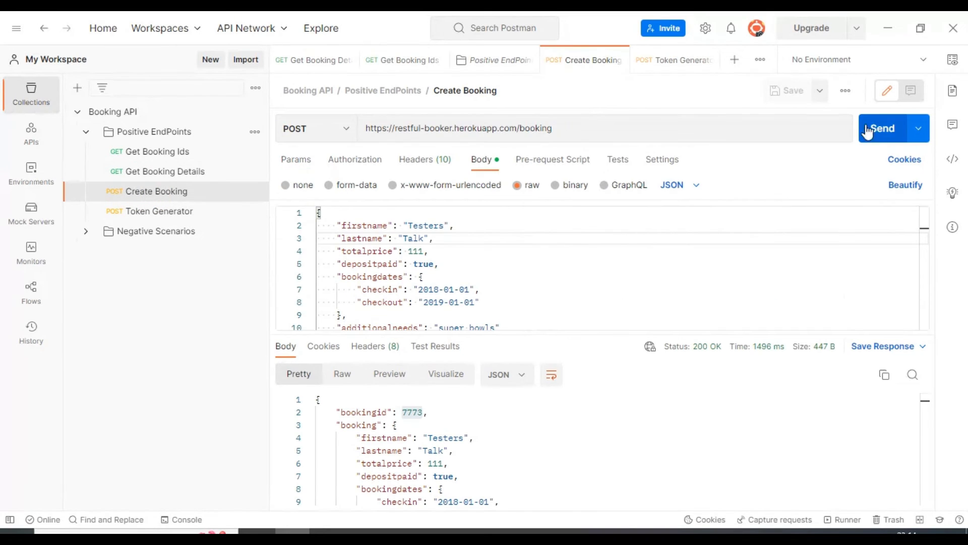
pyautogui.click(882, 132)
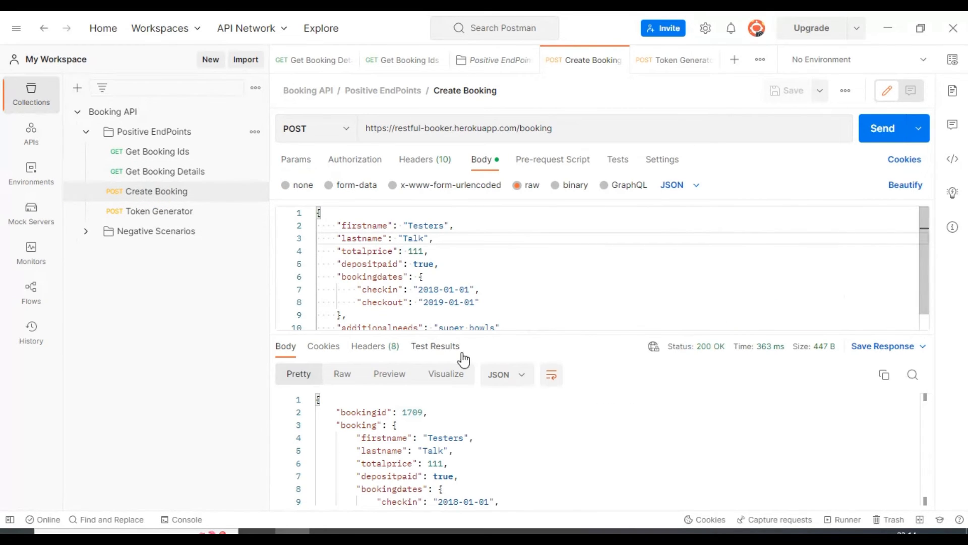
pyautogui.doubleClick(410, 411)
pyautogui.hotkey('ctrl', 'c')
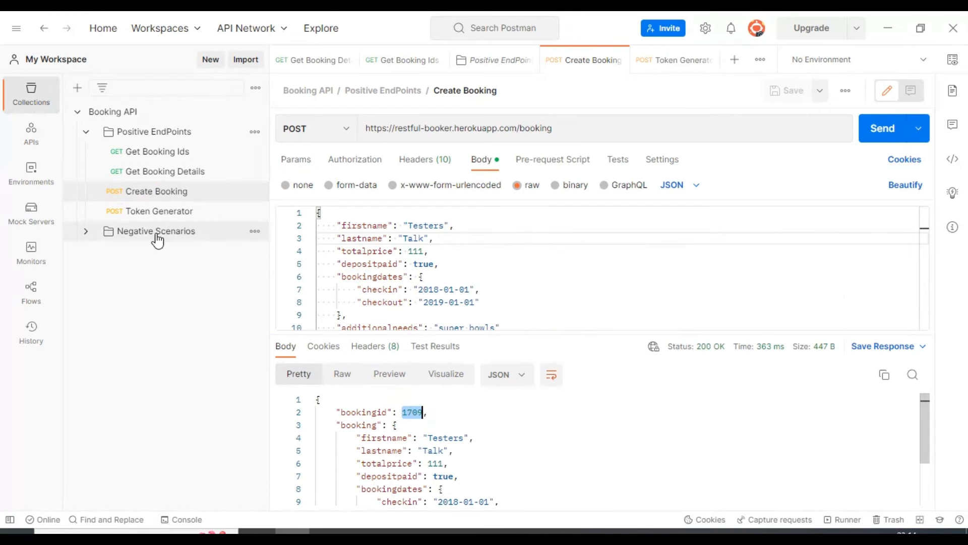
# - Replace the booking ID in the Get Booking Details URL with 1709, send the request and review the returned booking fields
pyautogui.click(162, 172)
pyautogui.doubleClick(565, 127)
pyautogui.hotkey('ctrl', 'v')
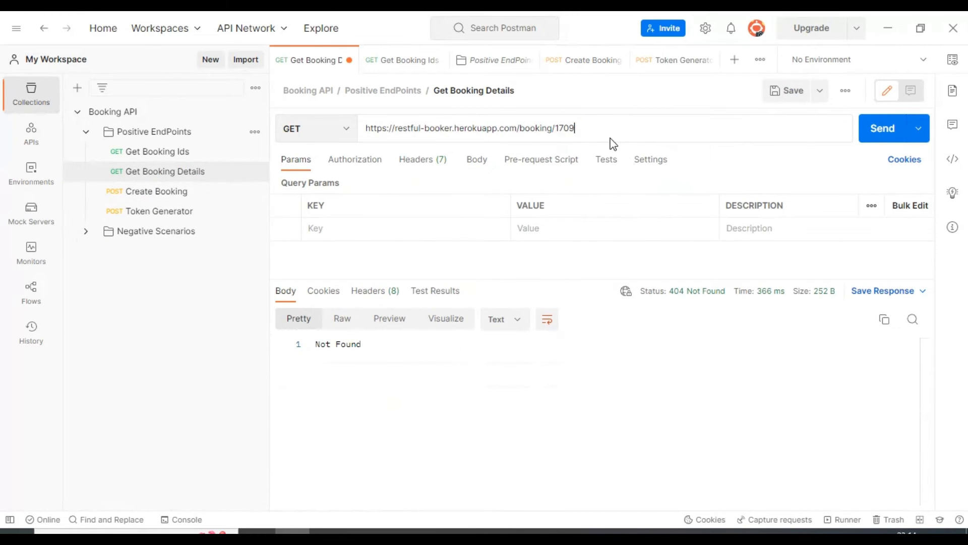
pyautogui.click(882, 130)
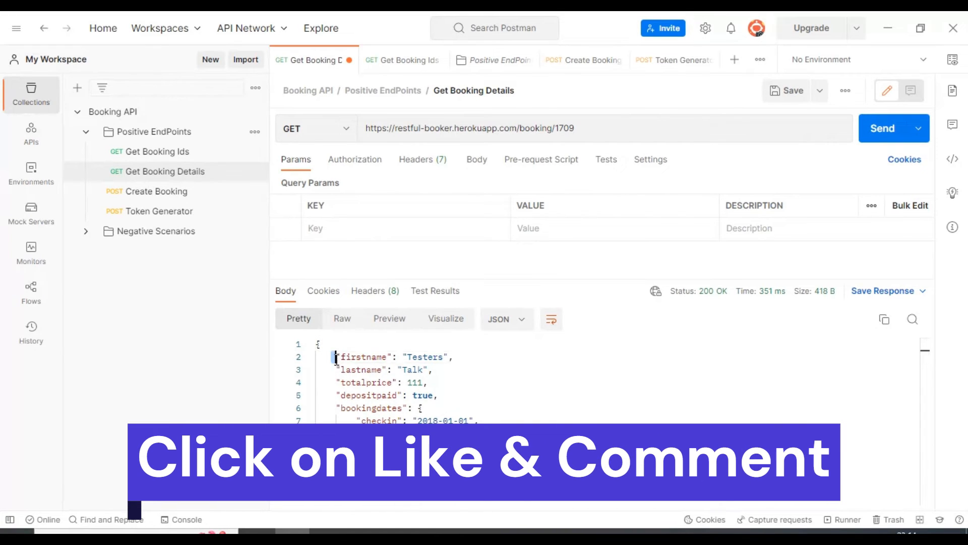
pyautogui.moveTo(333, 357); pyautogui.dragTo(454, 454)
pyautogui.click(444, 376)
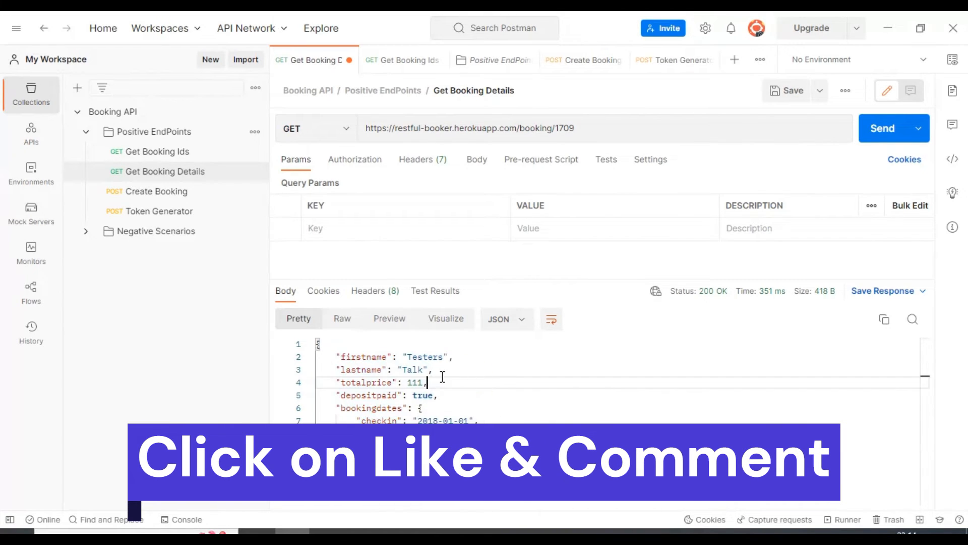
pyautogui.doubleClick(361, 356)
pyautogui.doubleClick(355, 372)
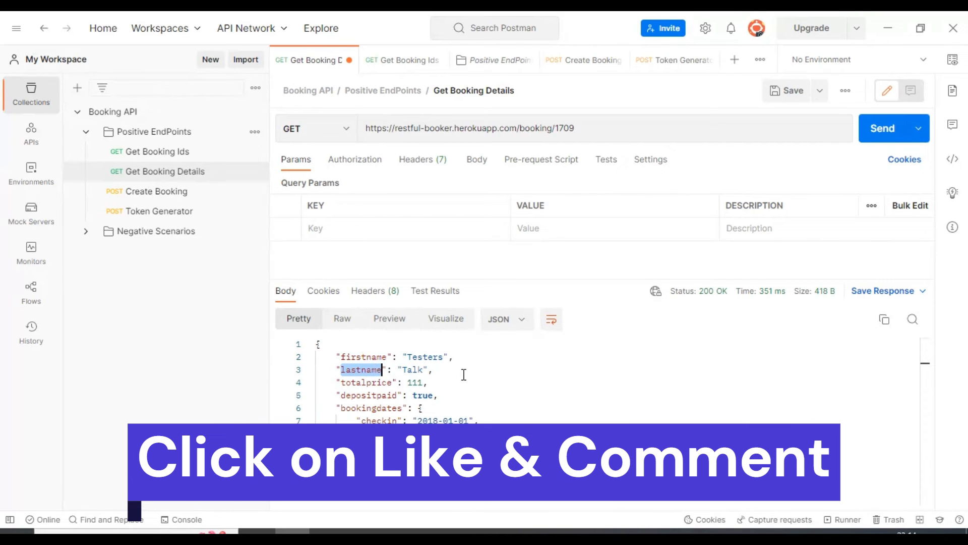
# - Add a new request to the Positive EndPoints folder and name it Update Booking
pyautogui.click(156, 131)
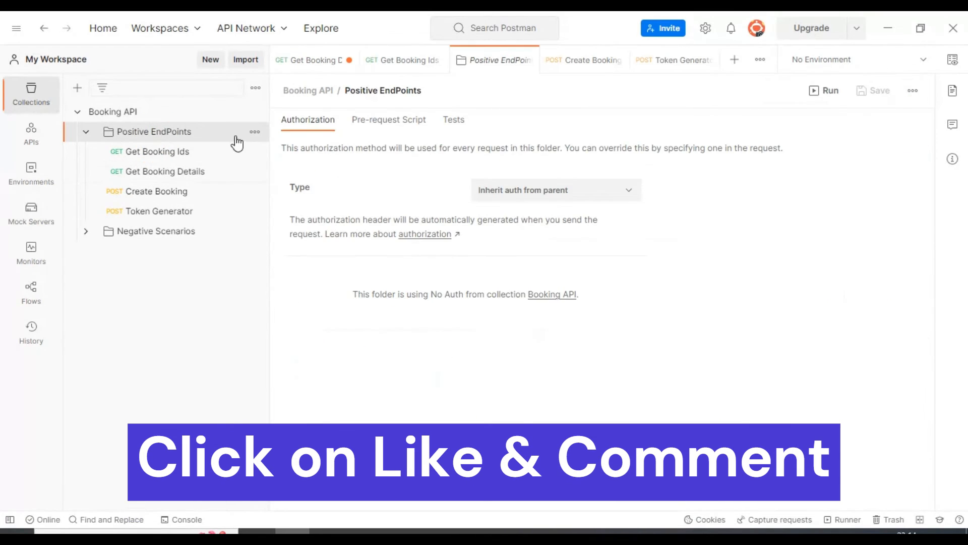
pyautogui.click(255, 131)
pyautogui.click(201, 191)
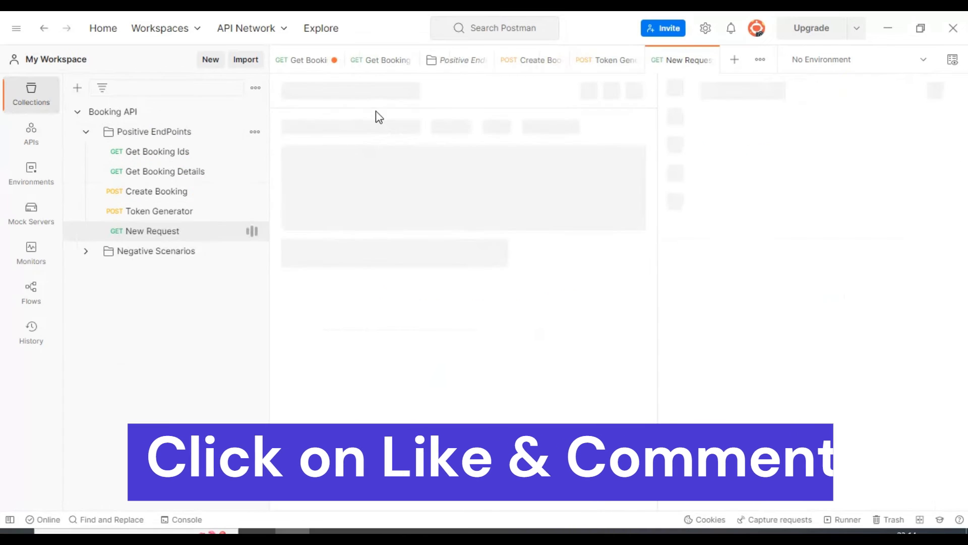
pyautogui.moveTo(346, 92); pyautogui.dragTo(180, 90)
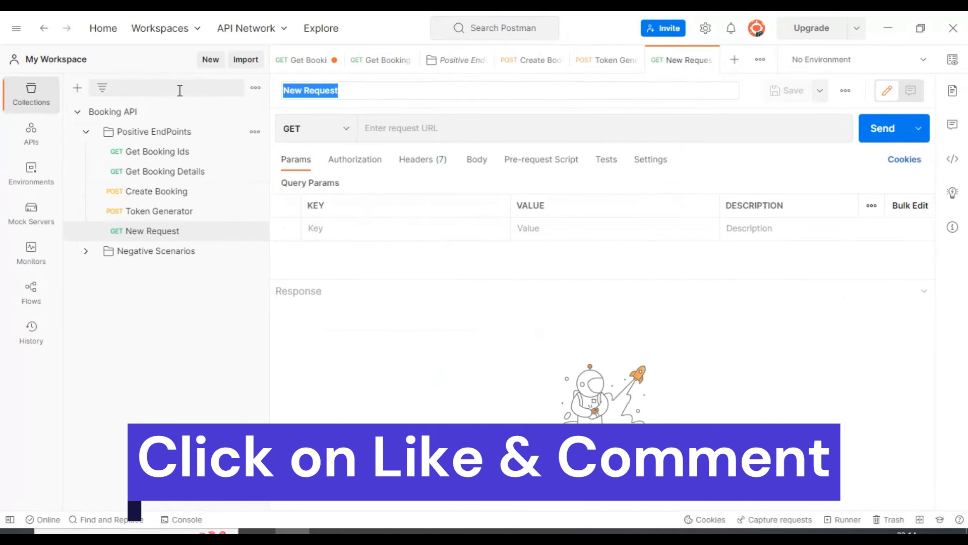
pyautogui.write('Update ')
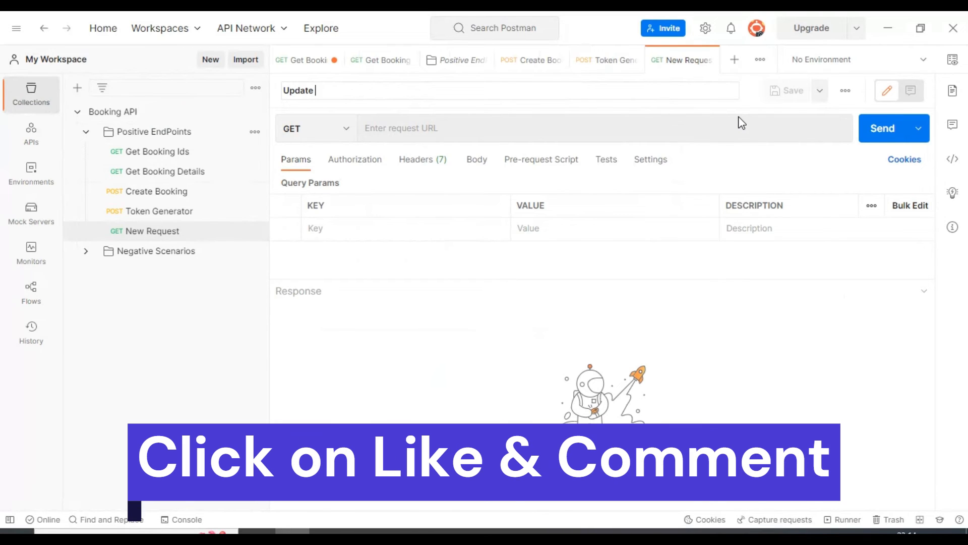
pyautogui.write('Booking')
pyautogui.click(335, 127)
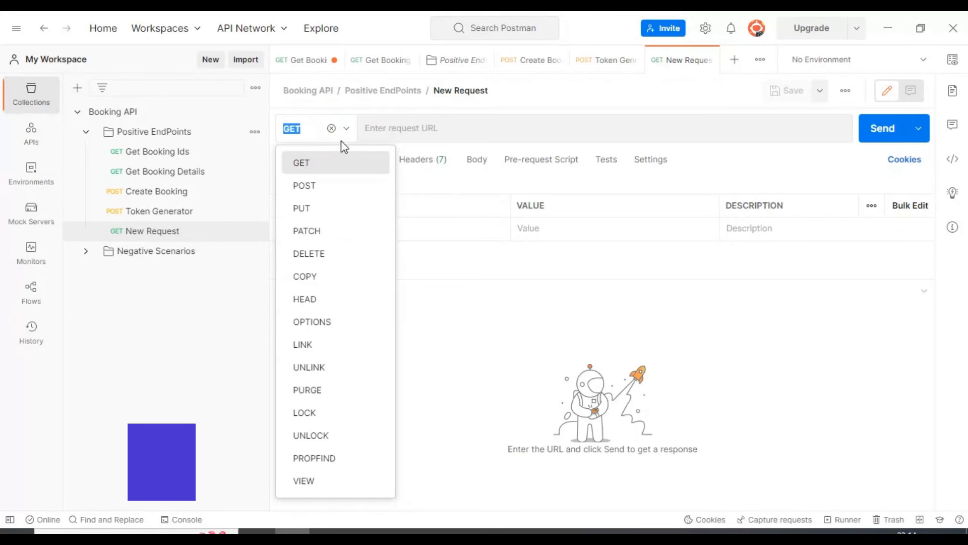
pyautogui.click(318, 217)
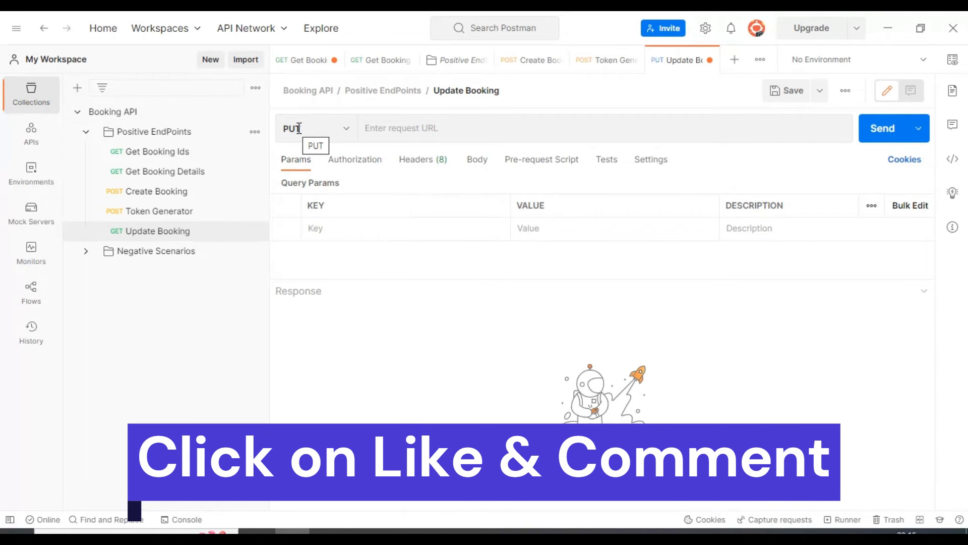
pyautogui.click(382, 128)
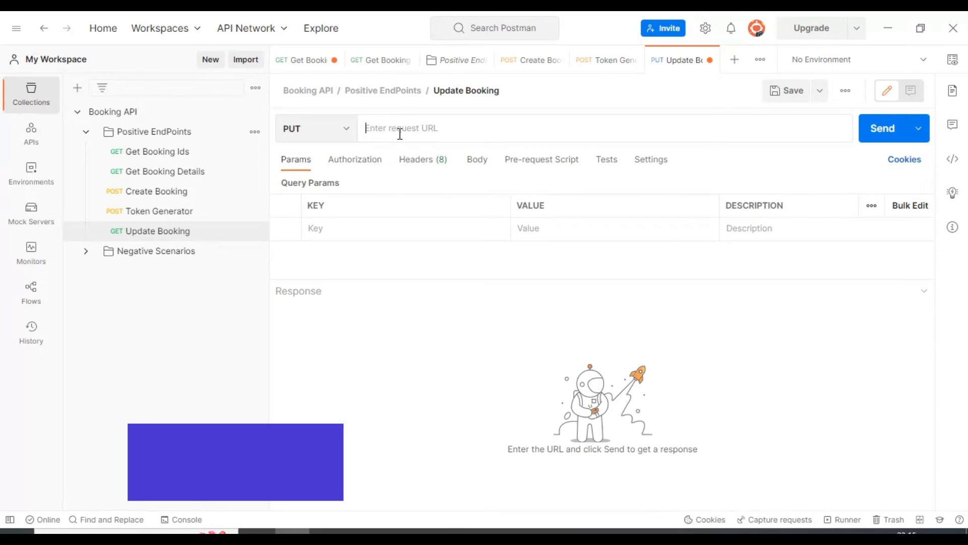
pyautogui.write('ht')
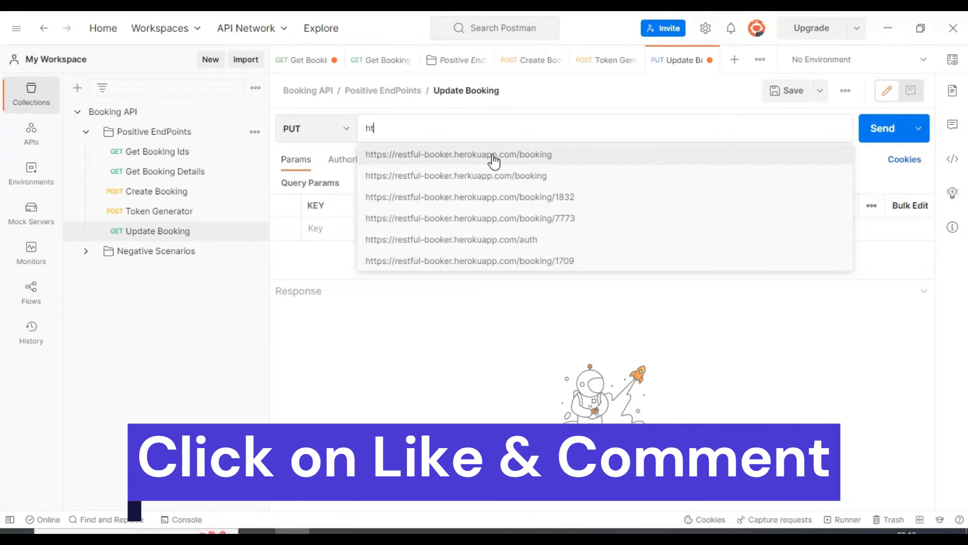
pyautogui.click(493, 155)
pyautogui.click(521, 129)
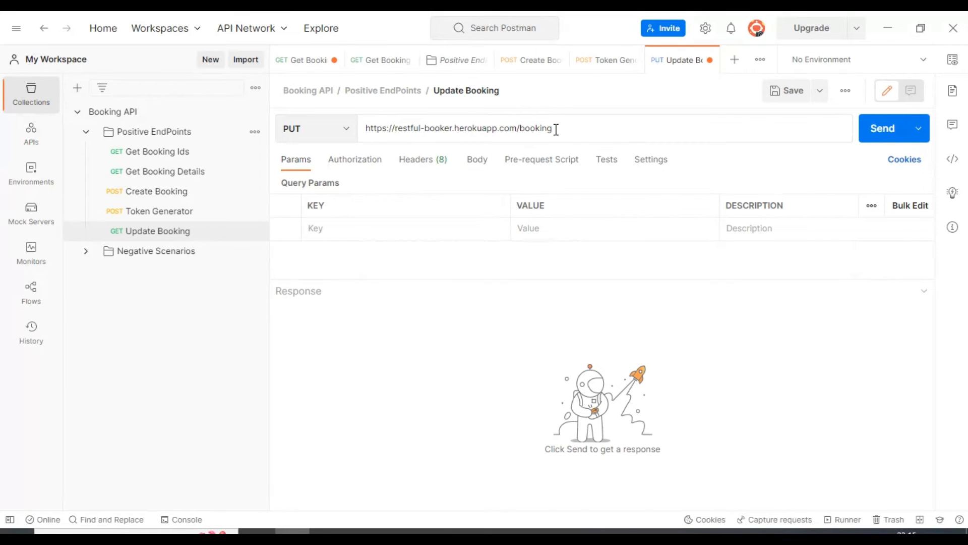
pyautogui.doubleClick(533, 128)
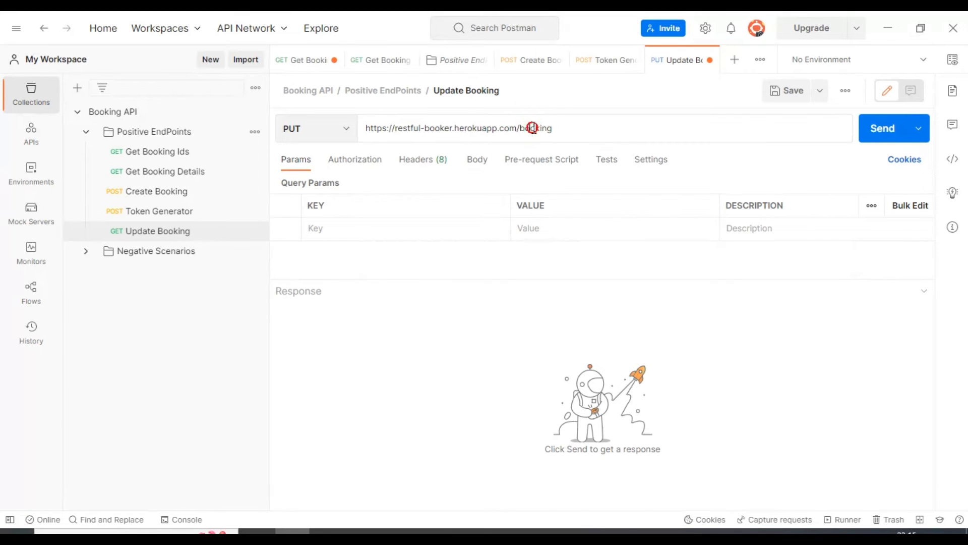
# - Add a Content-Type header with the value application/json to the Update Booking request
pyautogui.click(426, 161)
pyautogui.click(400, 231)
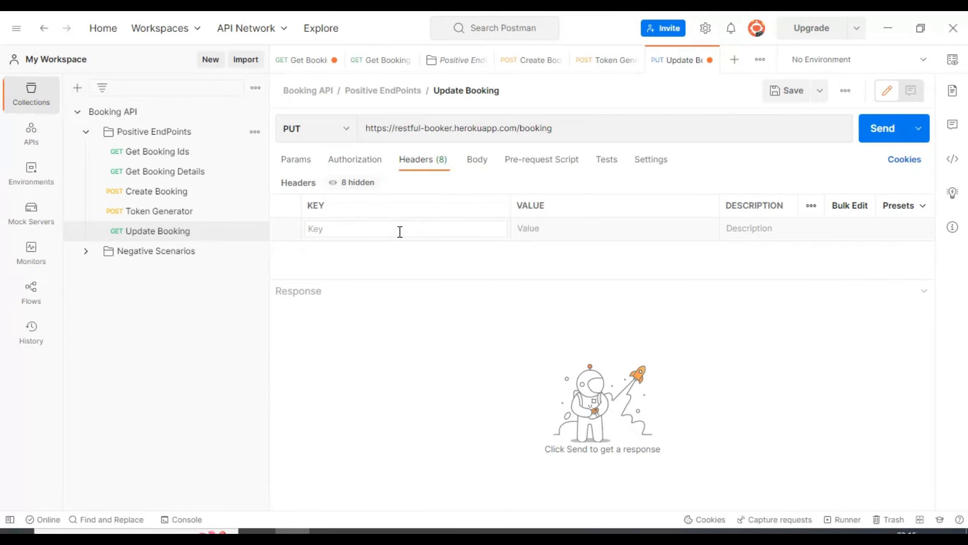
pyautogui.write('t-Ty')
pyautogui.write('p')
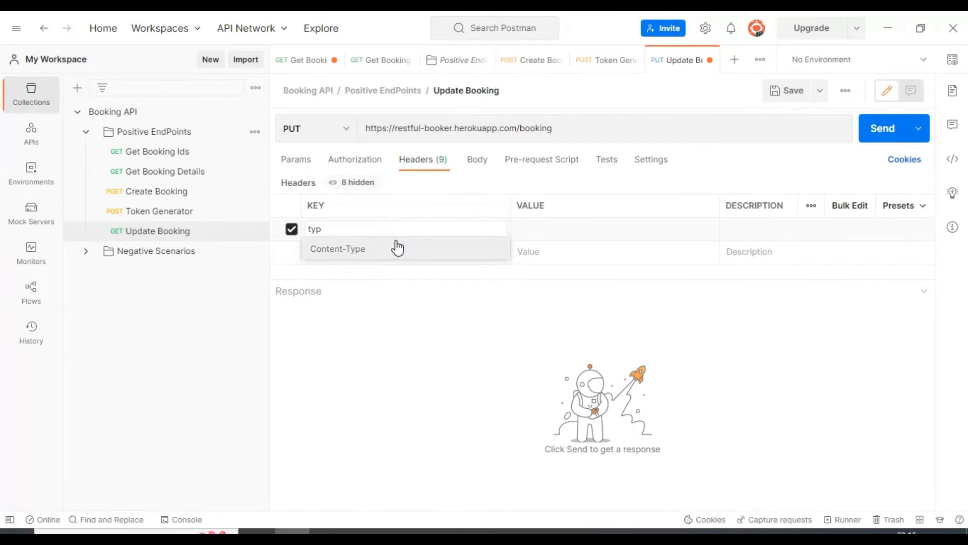
pyautogui.click(395, 247)
pyautogui.click(558, 230)
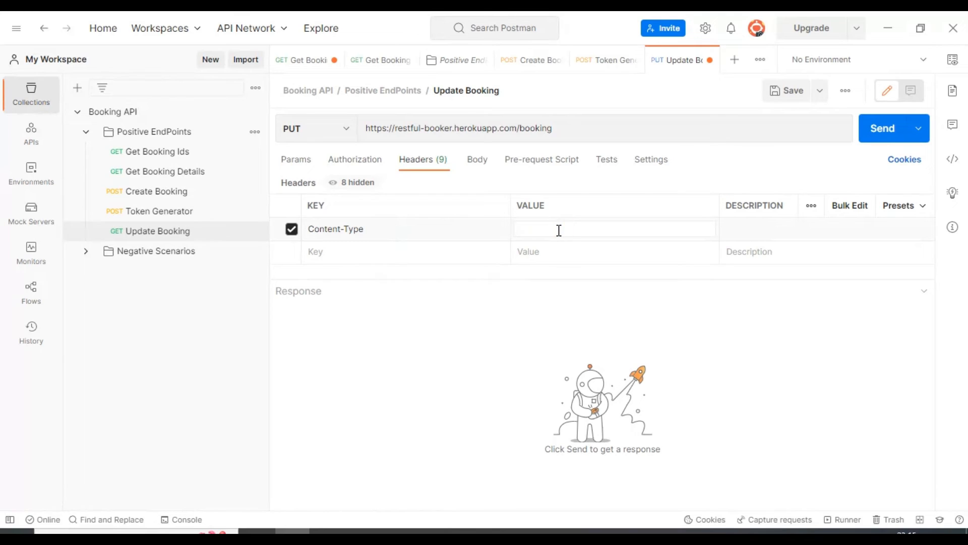
pyautogui.write('js')
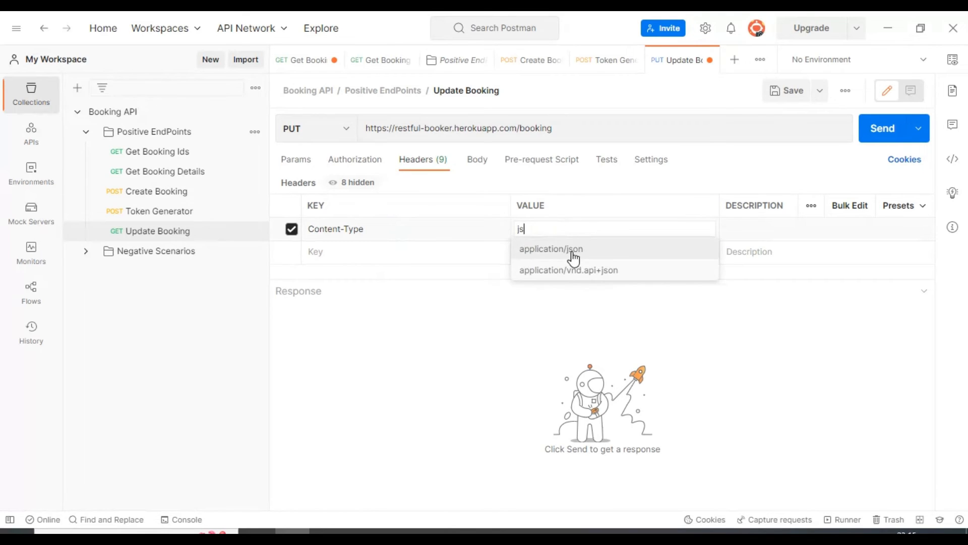
pyautogui.click(572, 250)
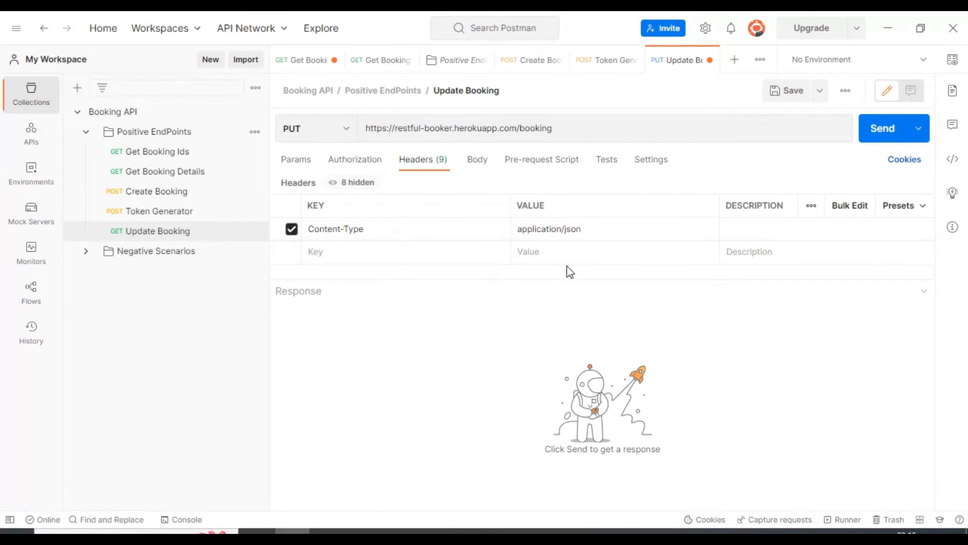
# - Add a Cookie header holding a placeholder token value and save the Update Booking request
pyautogui.click(472, 253)
pyautogui.write('cok==')
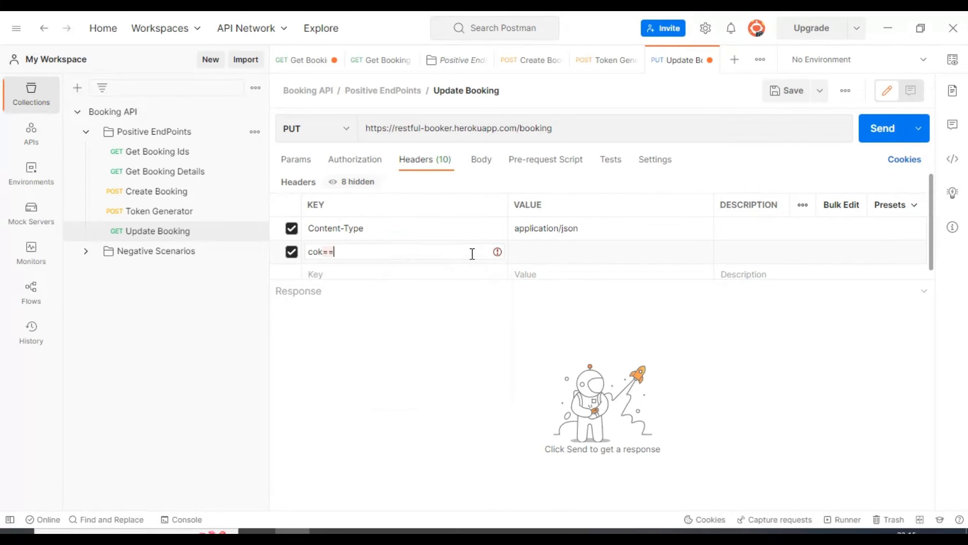
pyautogui.press('BackSpace')
pyautogui.press('BackSpace')
pyautogui.press('BackSpace')
pyautogui.write('ok')
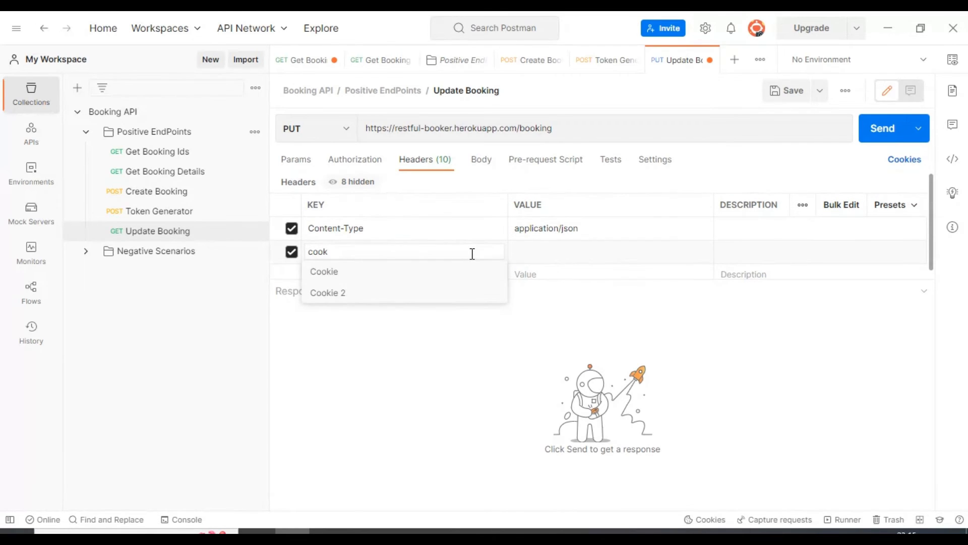
pyautogui.click(398, 272)
pyautogui.click(576, 243)
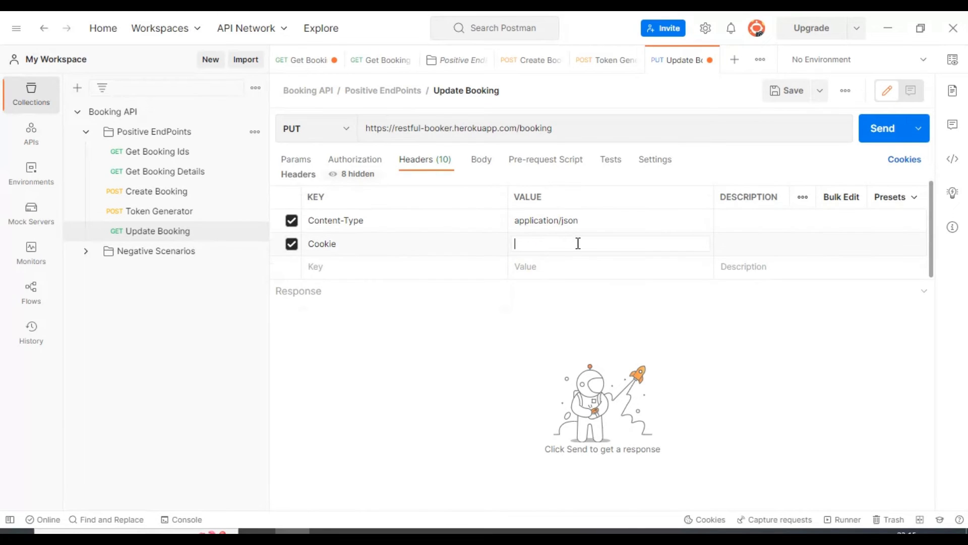
pyautogui.write('token=12345')
pyautogui.hotkey('ctrl', 's')
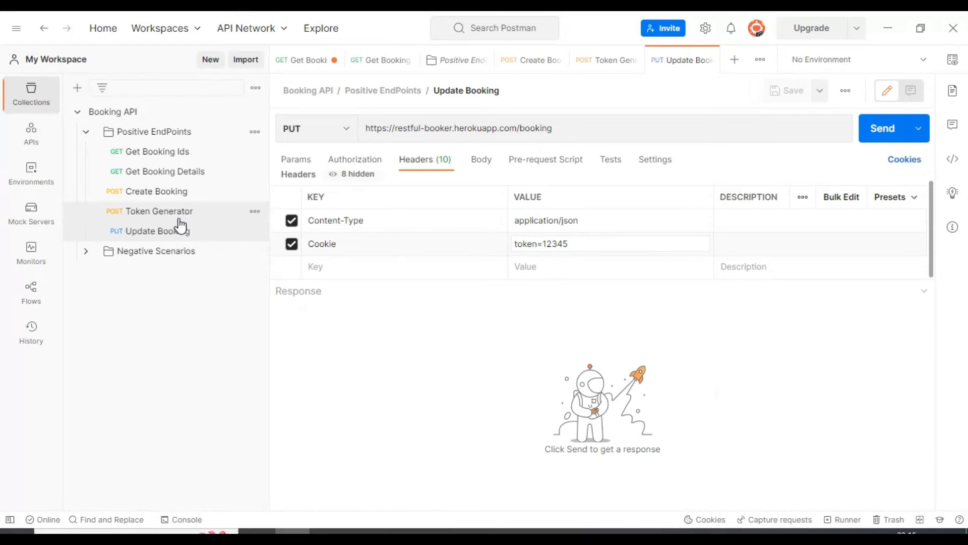
# - Review the token in the Token Generator response and return to the Update Booking request
pyautogui.click(151, 216)
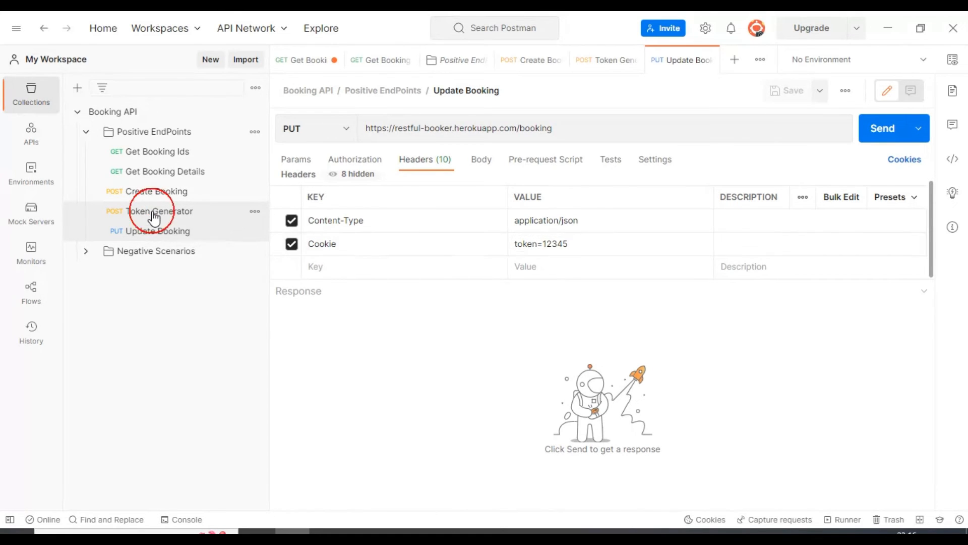
pyautogui.click(421, 415)
pyautogui.doubleClick(421, 414)
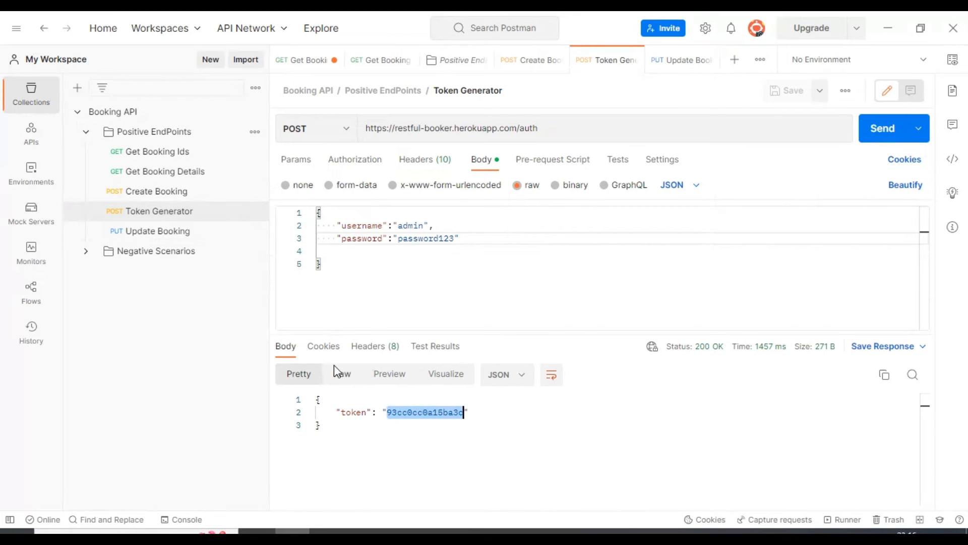
pyautogui.click(139, 230)
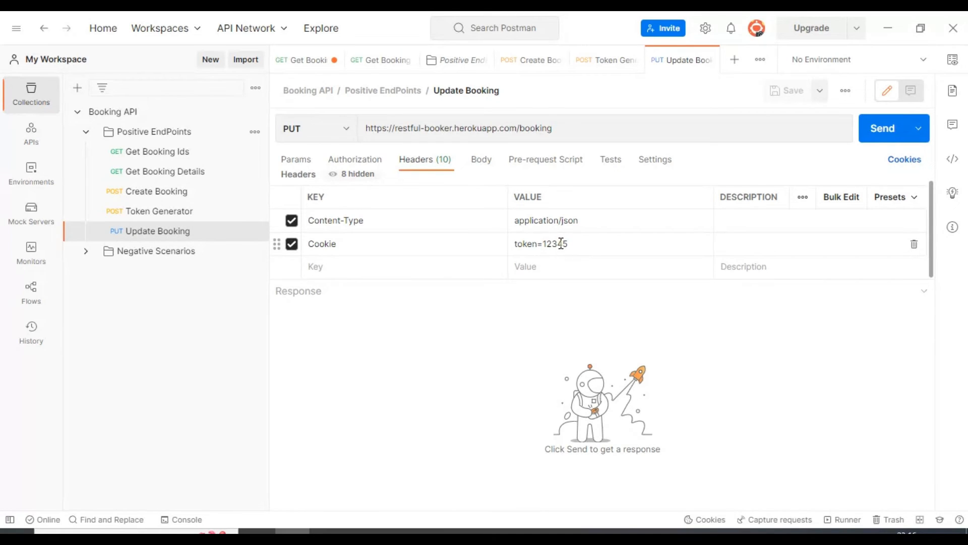
# - Append the placeholder booking ID 123 to the Update Booking URL as /123 and save the request
pyautogui.click(428, 130)
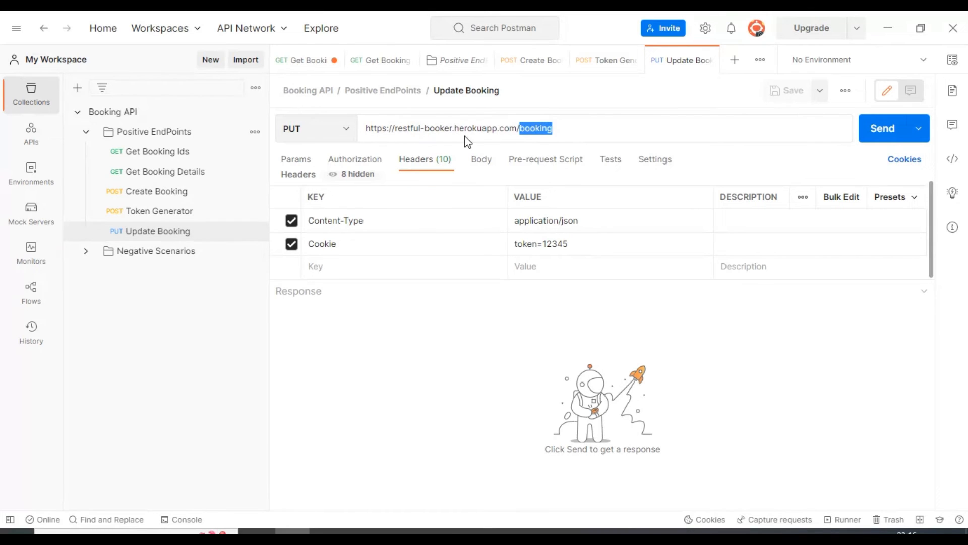
pyautogui.click(556, 132)
pyautogui.click(561, 129)
pyautogui.write('/')
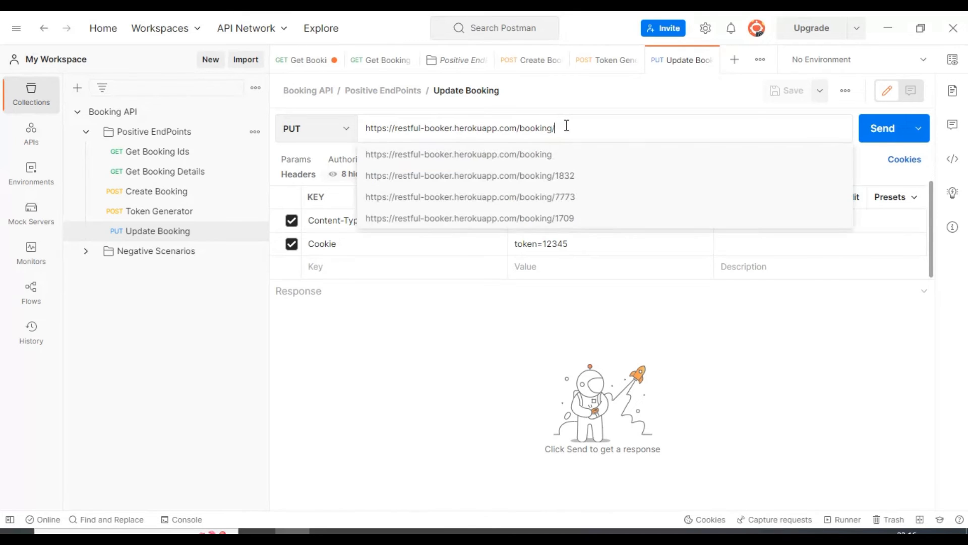
pyautogui.write('123')
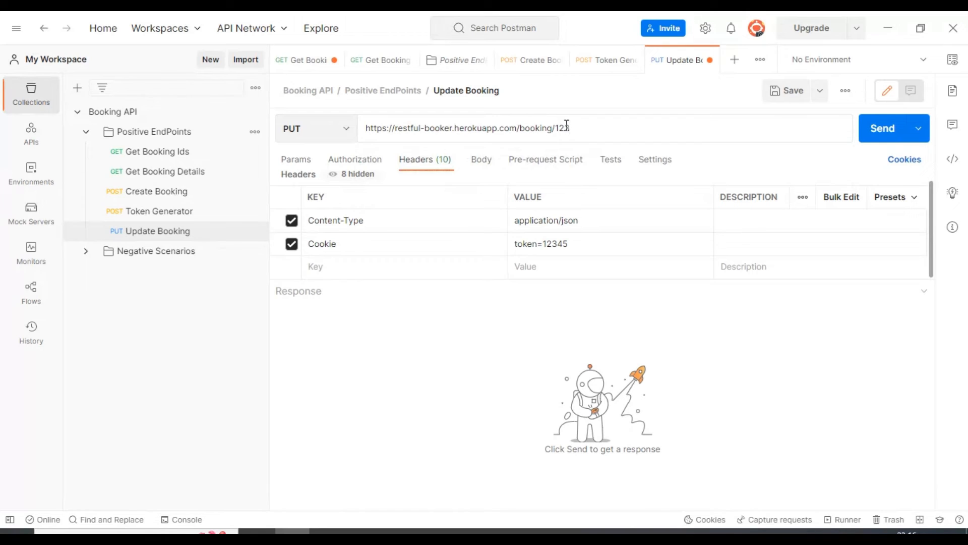
pyautogui.hotkey('ctrl', 's')
pyautogui.hotkey('ctrl', 's')
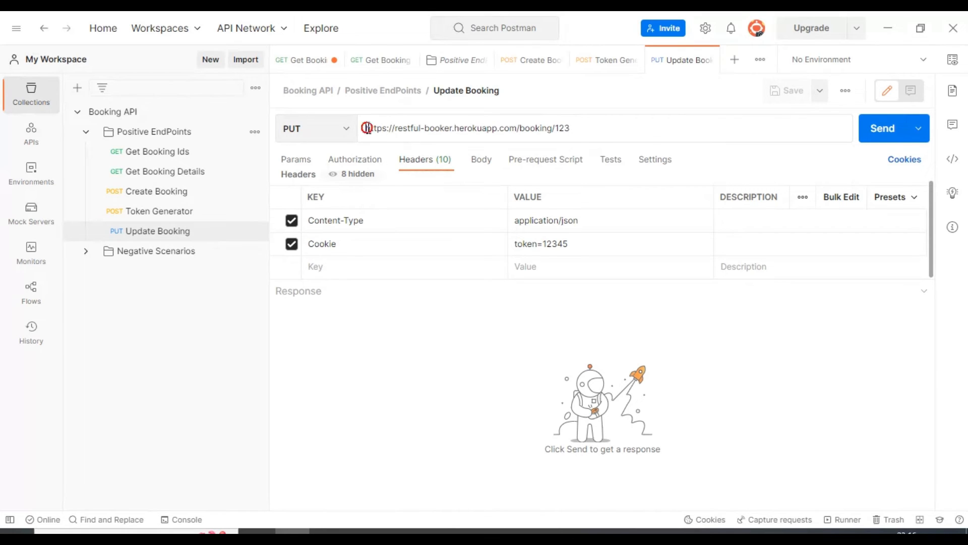
pyautogui.moveTo(361, 128); pyautogui.dragTo(654, 133)
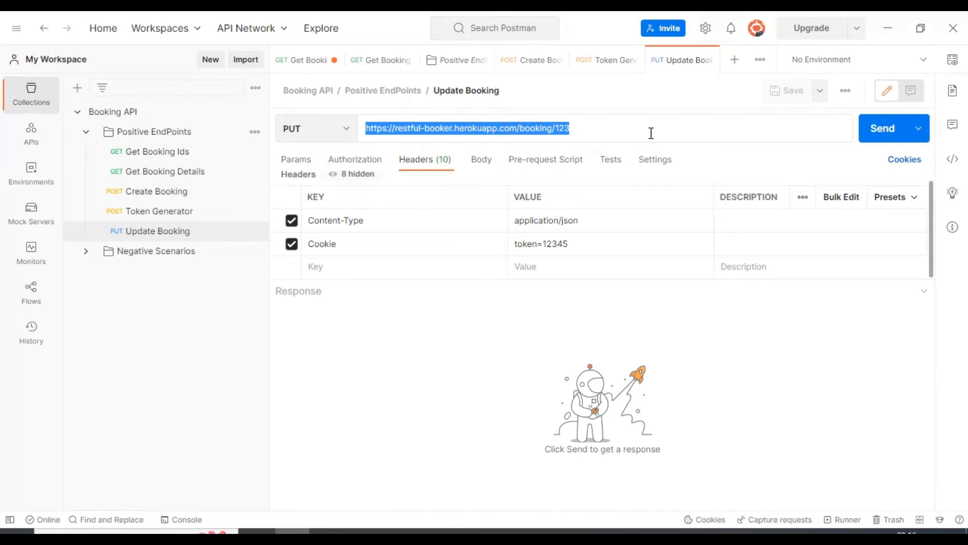
# - Set the Update Booking request body to raw JSON, enlarge the body editor and save the request
pyautogui.click(413, 171)
pyautogui.click(480, 164)
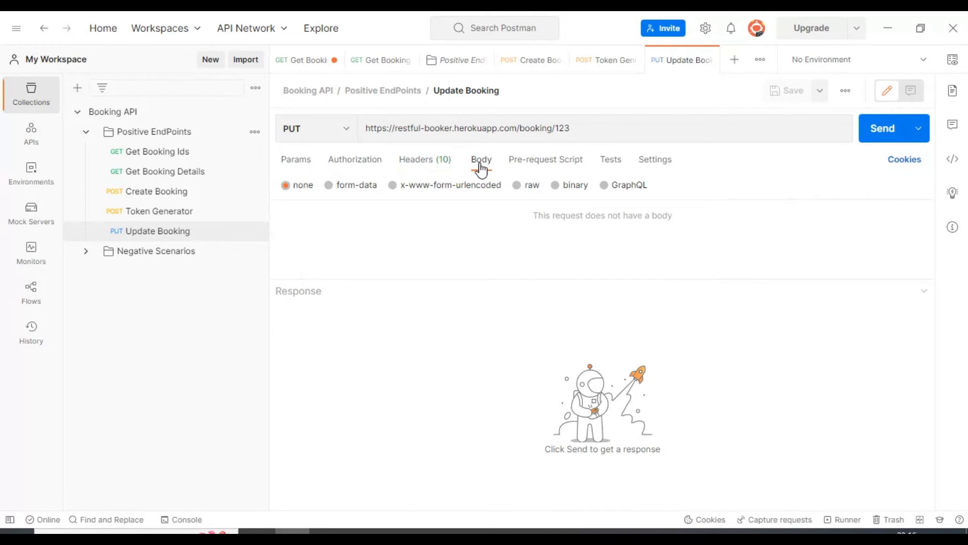
pyautogui.click(516, 185)
pyautogui.click(686, 198)
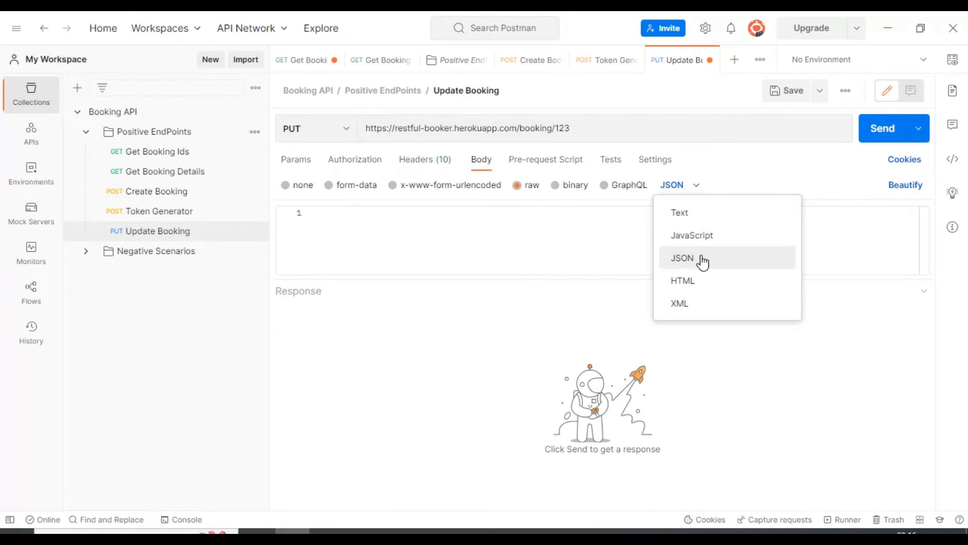
pyautogui.click(693, 257)
pyautogui.moveTo(667, 280); pyautogui.dragTo(674, 402)
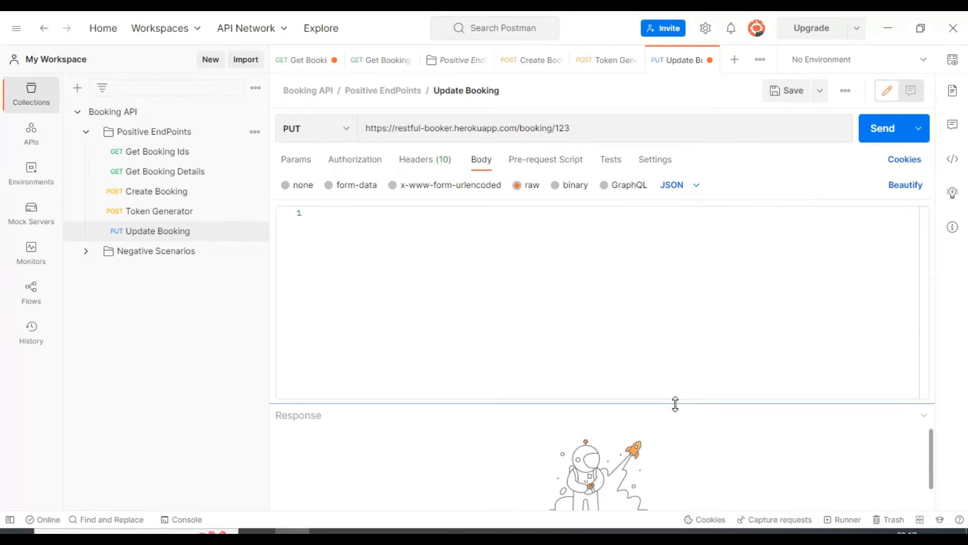
pyautogui.click(456, 249)
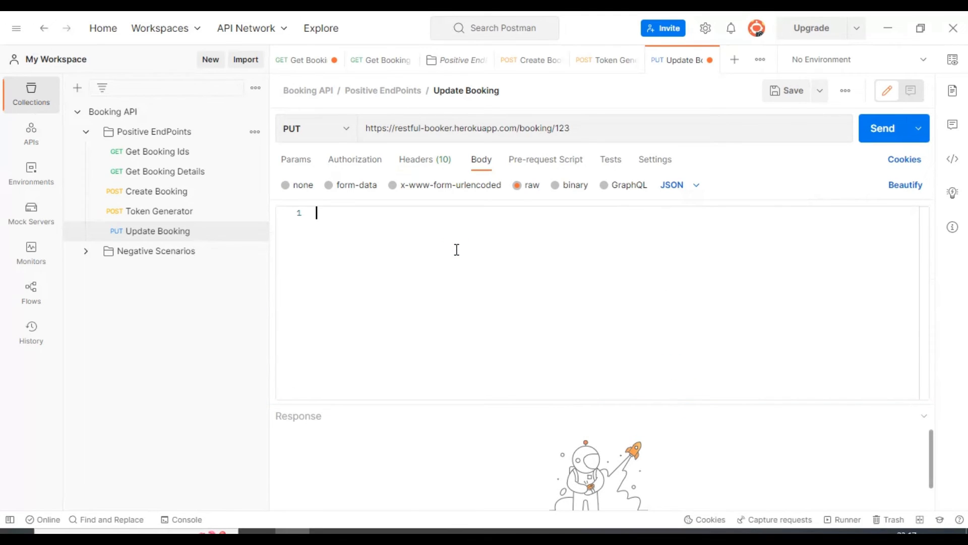
pyautogui.hotkey('ctrl', 's')
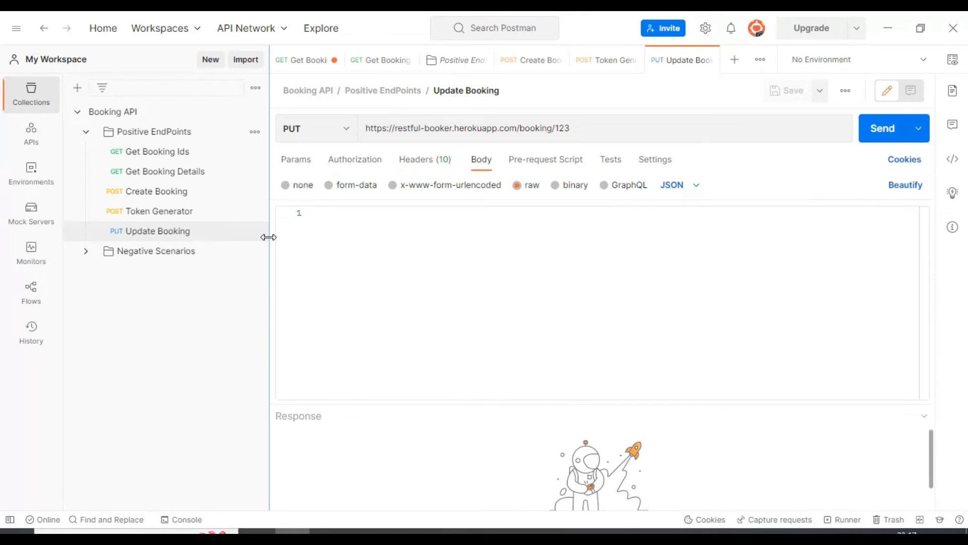
# - Copy the whole JSON body of the Create Booking request into the empty Update Booking body
pyautogui.click(154, 196)
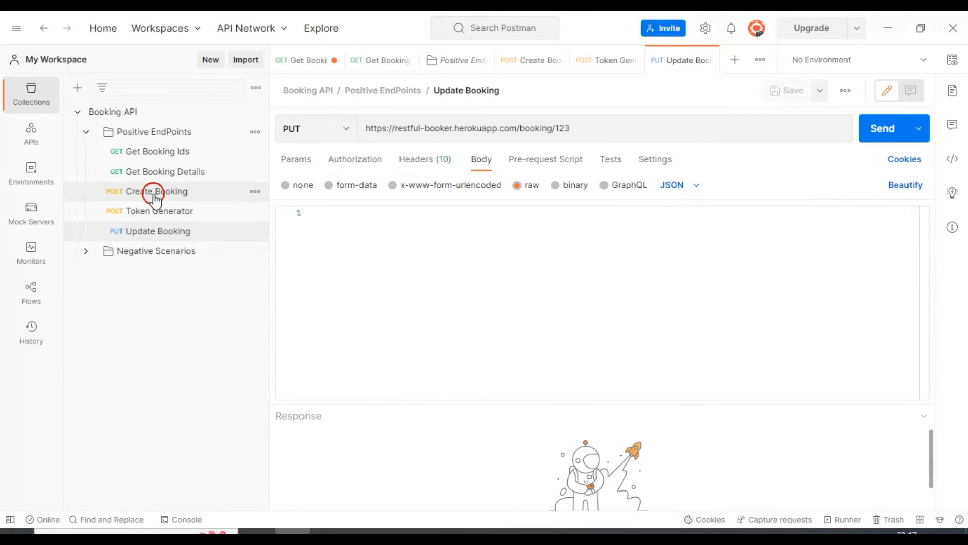
pyautogui.click(461, 261)
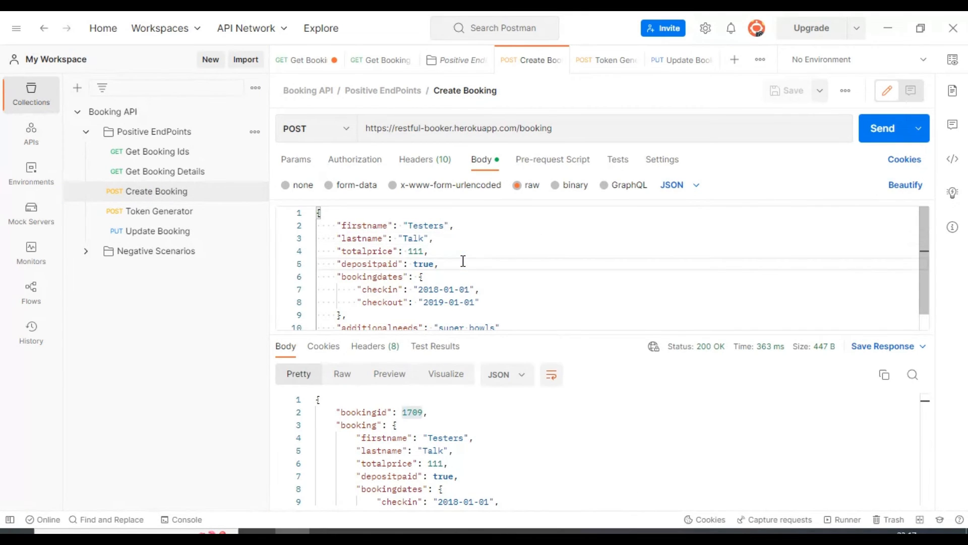
pyautogui.hotkey('ctrl', 'a')
pyautogui.hotkey('ctrl', 'c')
pyautogui.click(144, 232)
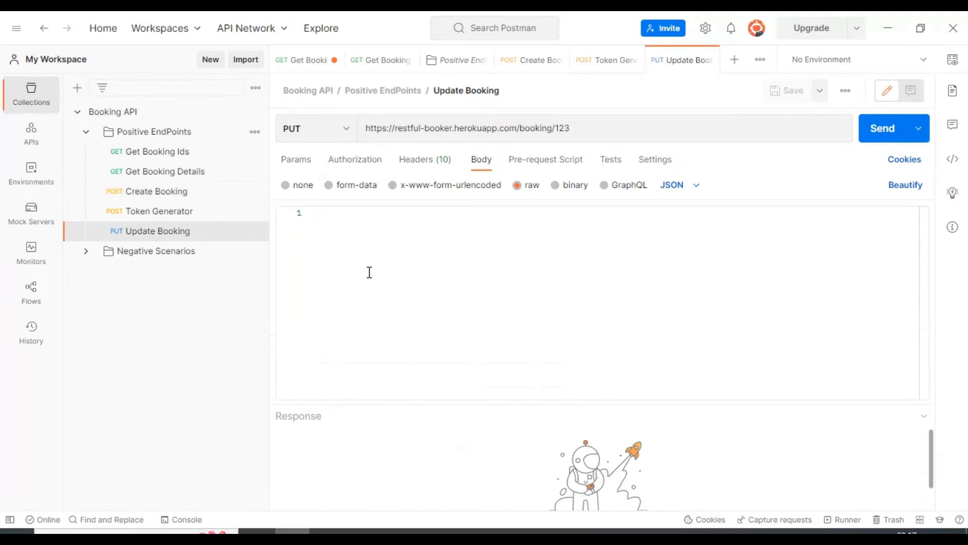
pyautogui.click(412, 249)
pyautogui.hotkey('ctrl', 'v')
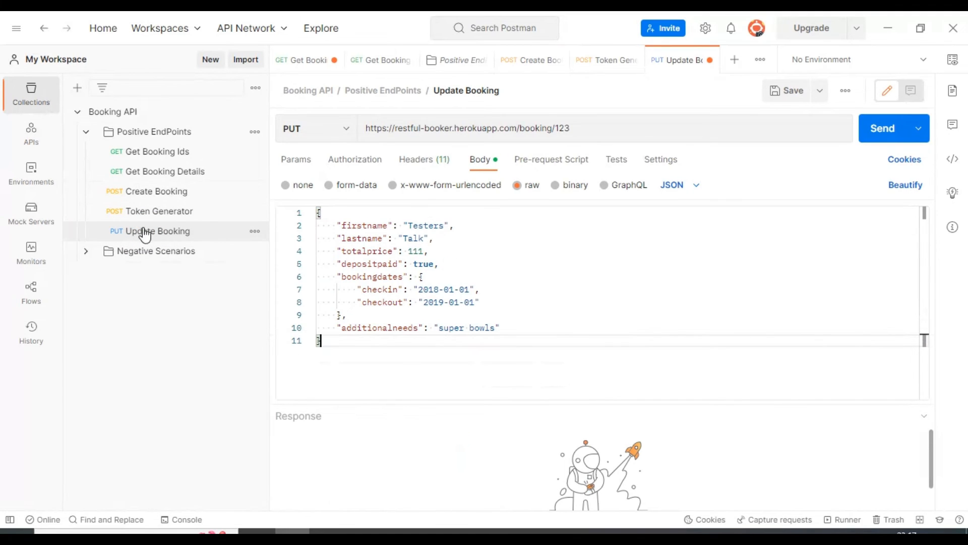
# - Change firstname to Specflow and lastname to Selenium C# in the Update Booking body and save the request
pyautogui.doubleClick(420, 227)
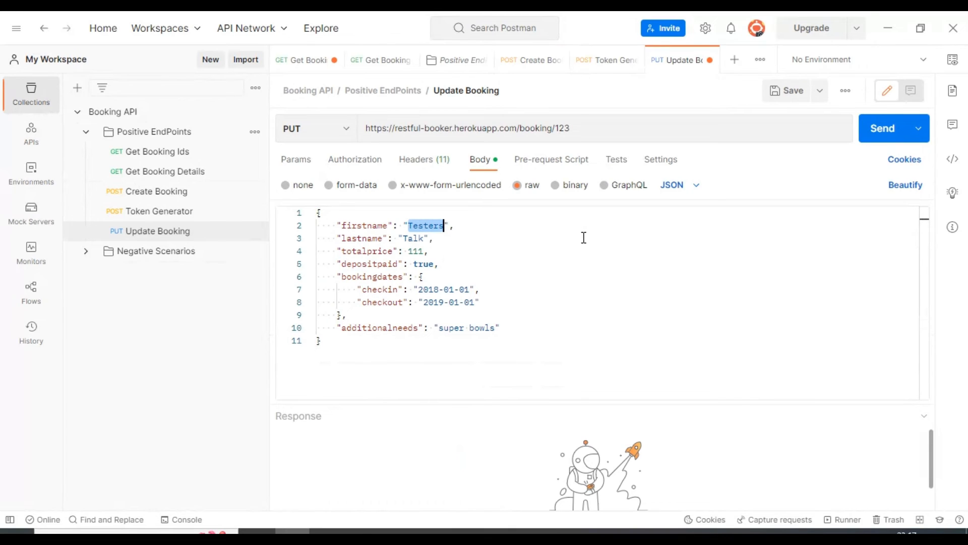
pyautogui.write('Specflow')
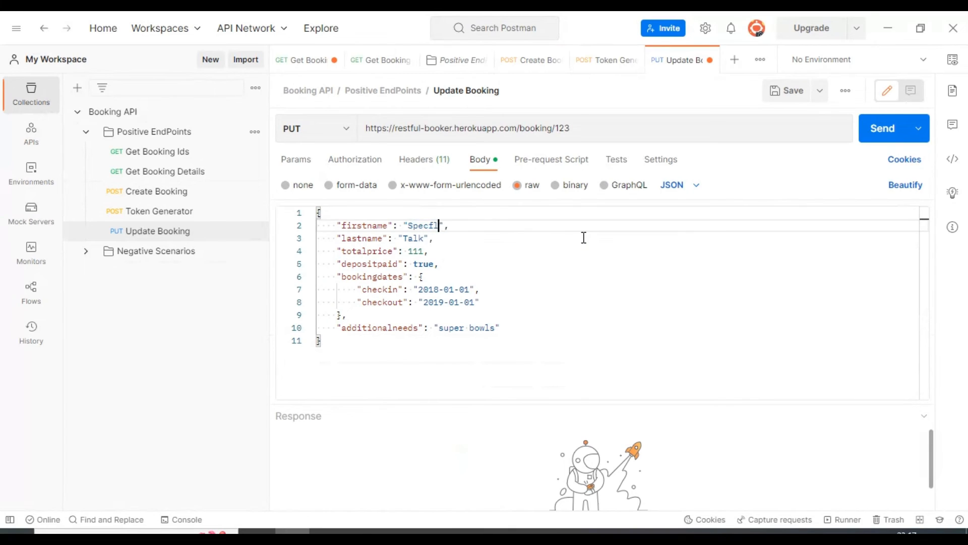
pyautogui.doubleClick(413, 238)
pyautogui.write('Seleni')
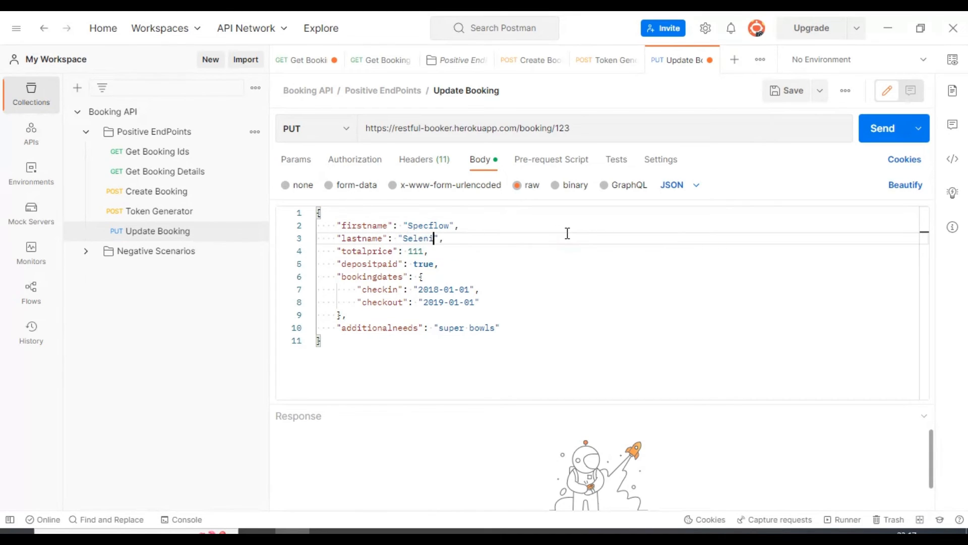
pyautogui.write('um C#')
pyautogui.hotkey('ctrl', 's')
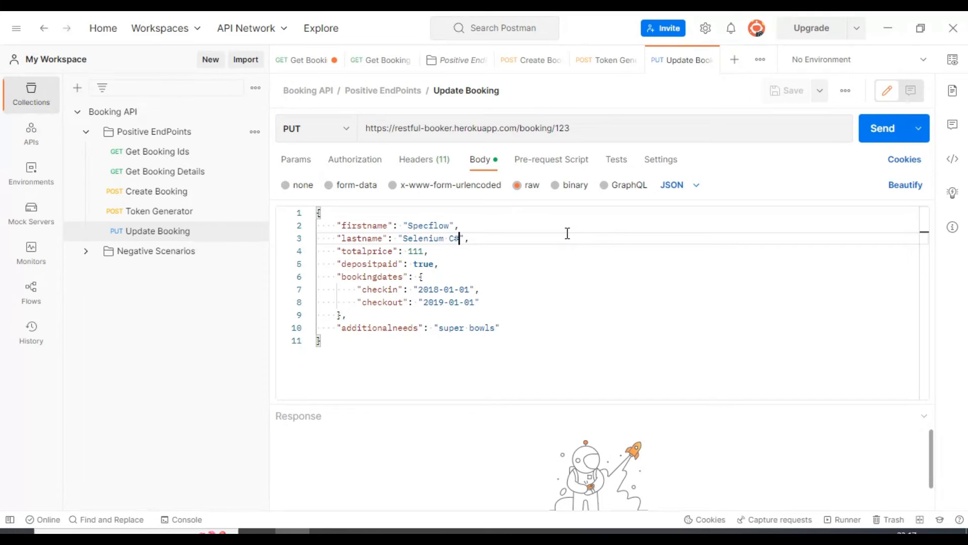
# - Send the Create Booking request and copy the new bookingid value from its response
pyautogui.click(567, 233)
pyautogui.click(161, 192)
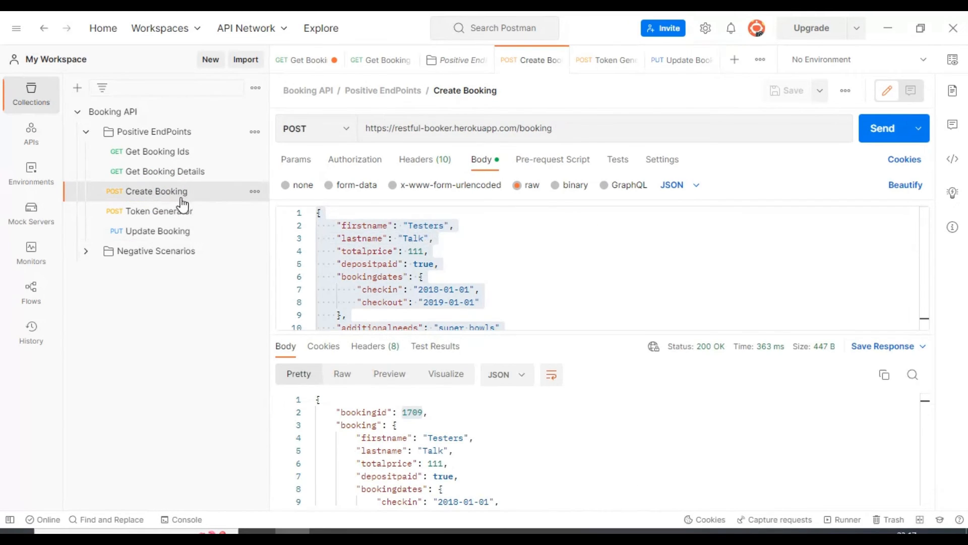
pyautogui.click(564, 246)
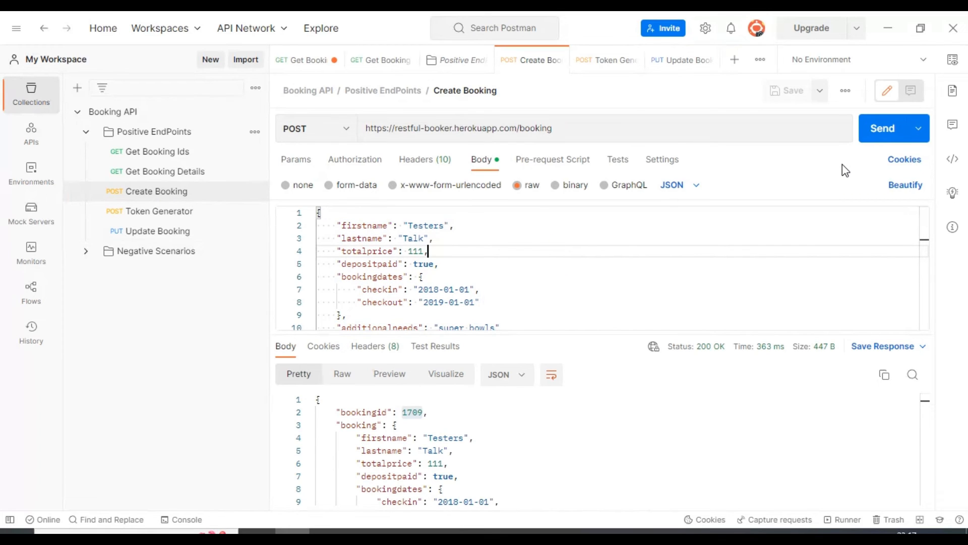
pyautogui.click(884, 130)
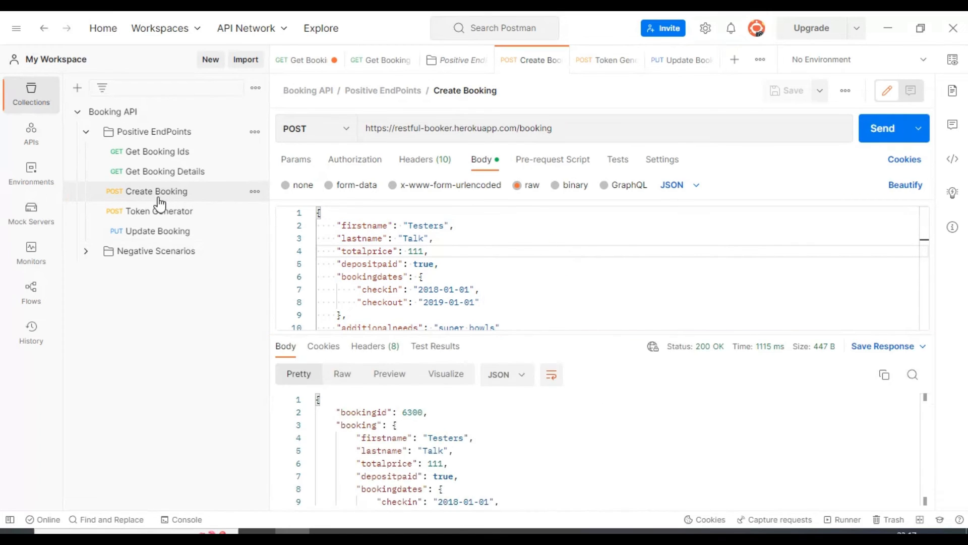
pyautogui.doubleClick(412, 412)
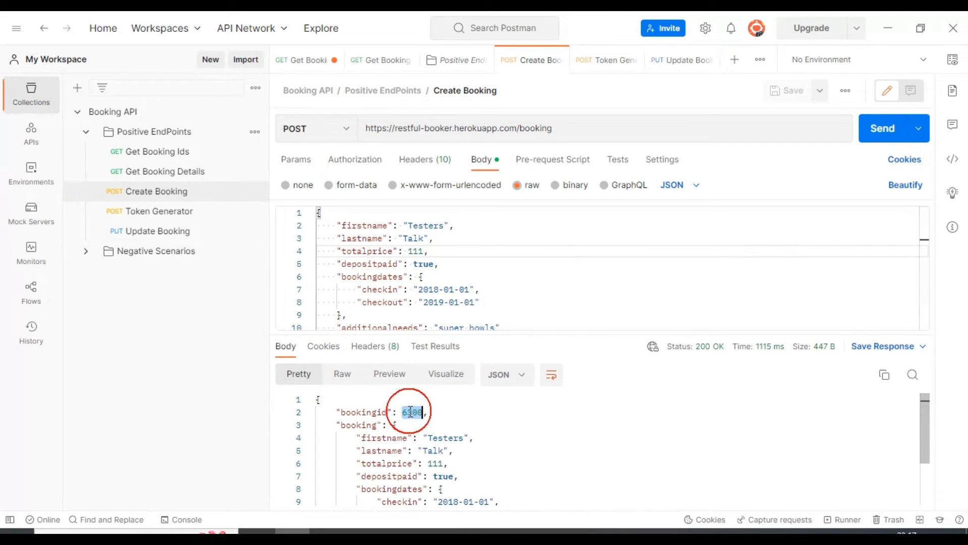
pyautogui.doubleClick(357, 415)
pyautogui.doubleClick(418, 412)
pyautogui.hotkey('ctrl', 'c')
# - Replace the booking ID in the Get Booking Details URL with the copied one, send the request and review the returned booking
pyautogui.click(152, 173)
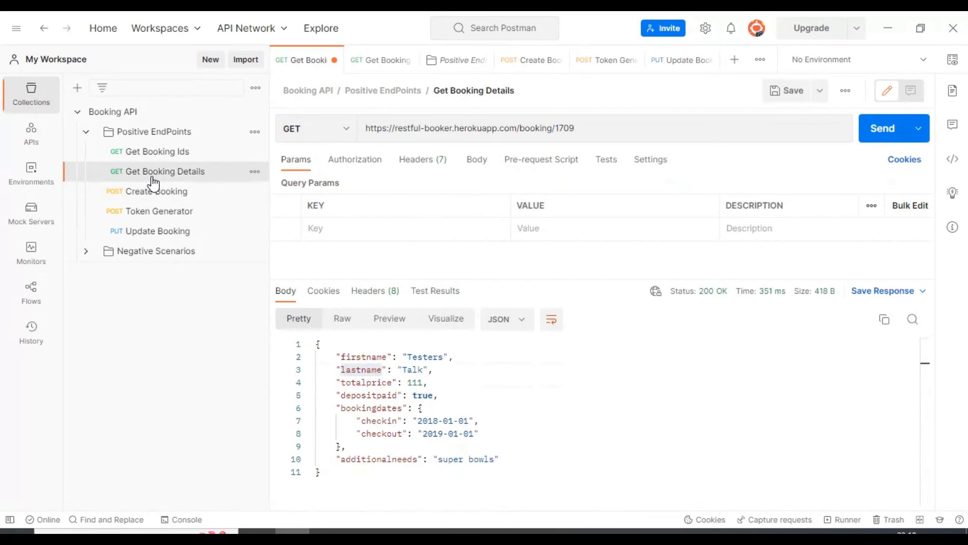
pyautogui.doubleClick(565, 128)
pyautogui.hotkey('ctrl', 'v')
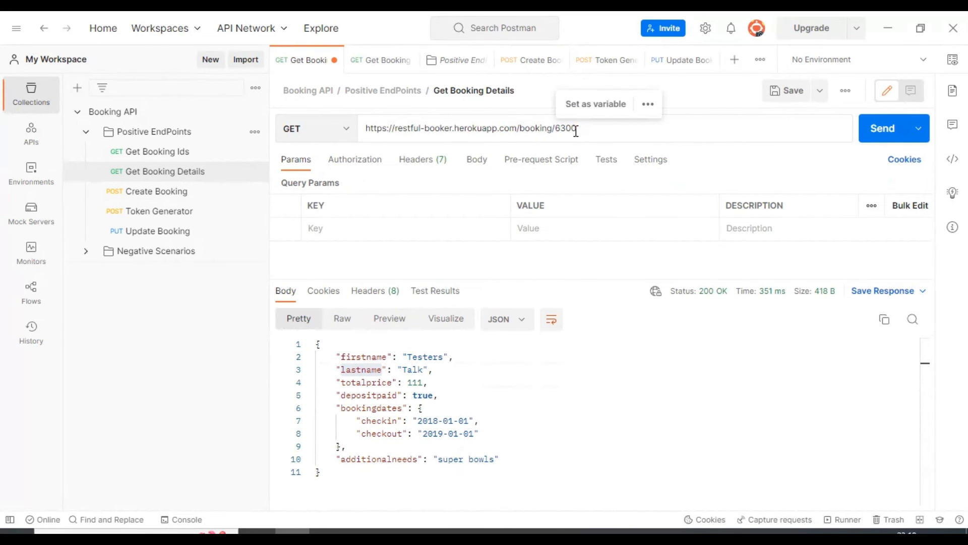
pyautogui.click(886, 129)
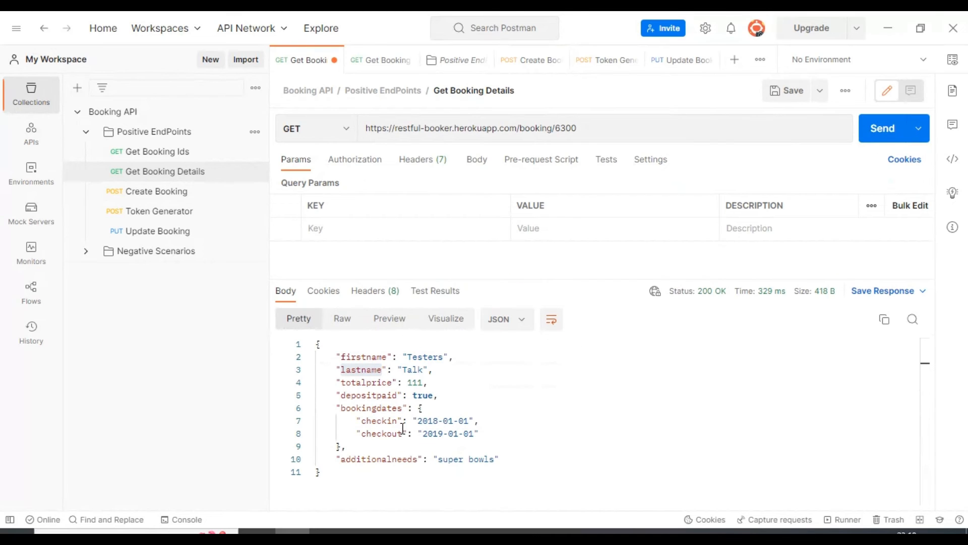
pyautogui.moveTo(370, 477); pyautogui.dragTo(278, 323)
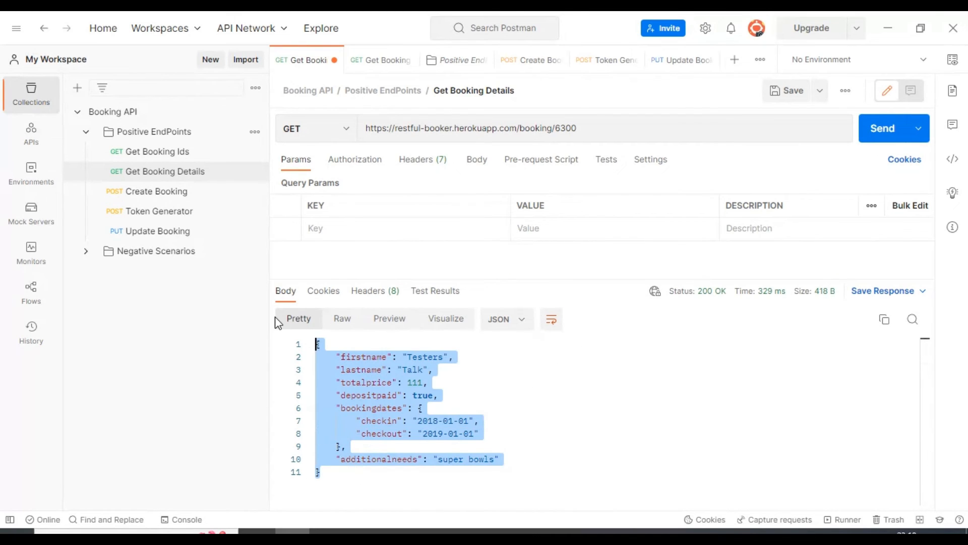
pyautogui.click(543, 365)
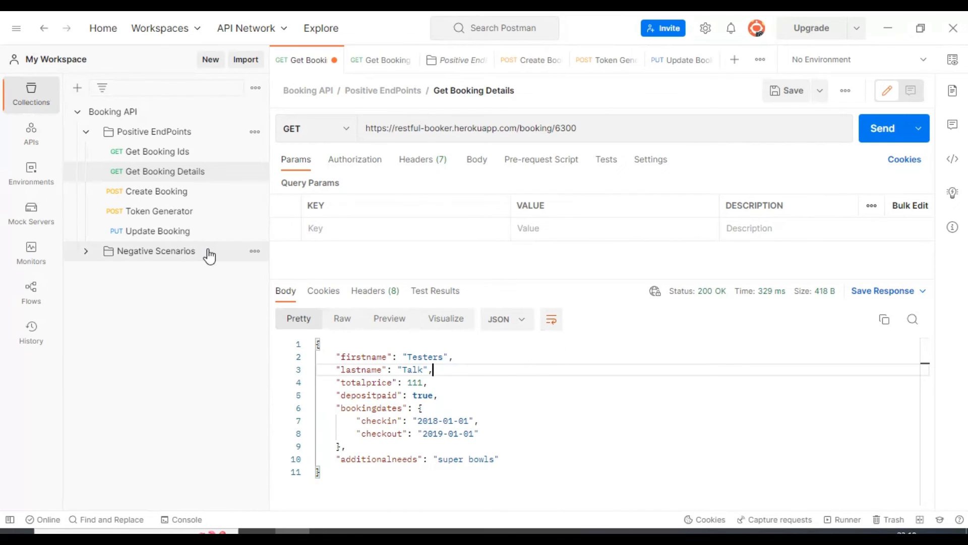
# - Send the Token Generator request and copy the new token value from its response
pyautogui.click(151, 211)
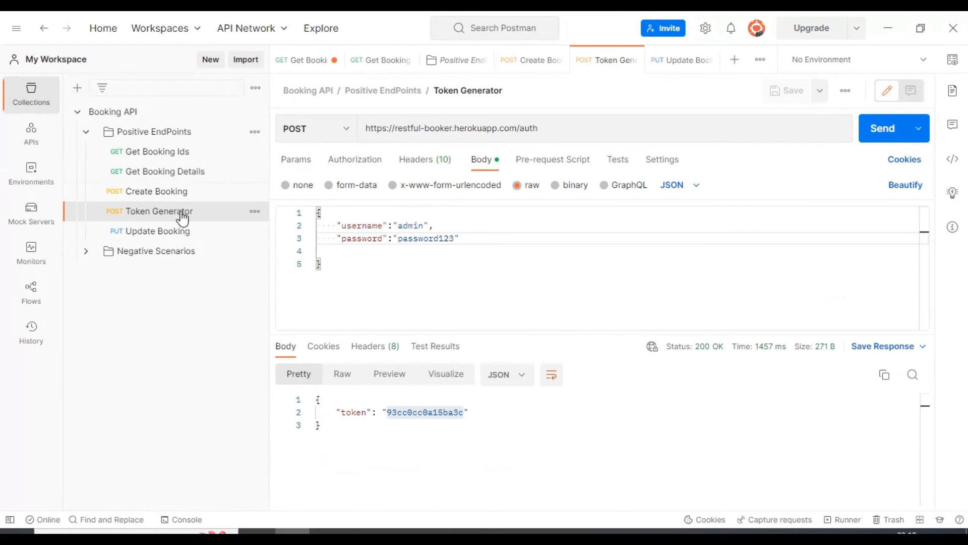
pyautogui.click(877, 131)
pyautogui.doubleClick(431, 413)
pyautogui.hotkey('ctrl', 'c')
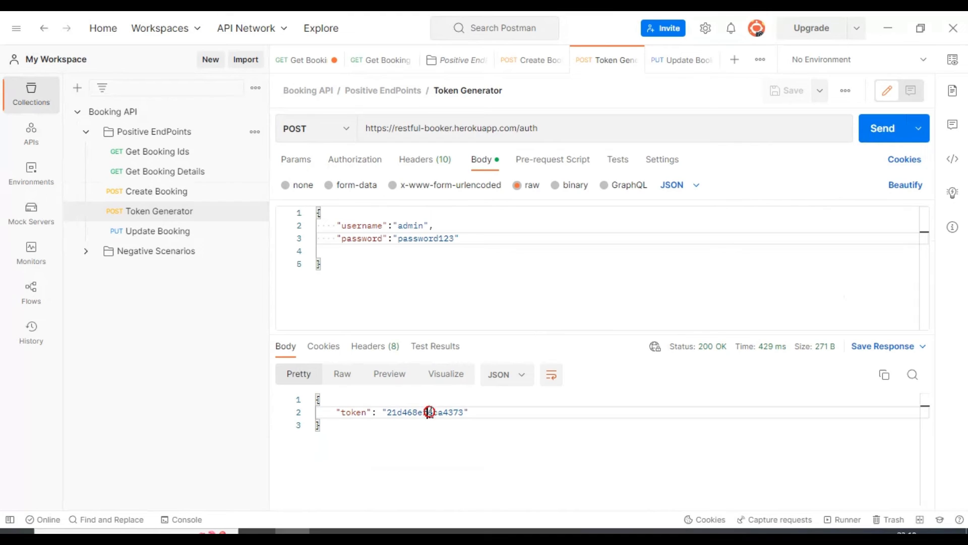
# - Replace the placeholder token in the Update Booking request's Cookie header with the newly generated token
pyautogui.click(133, 237)
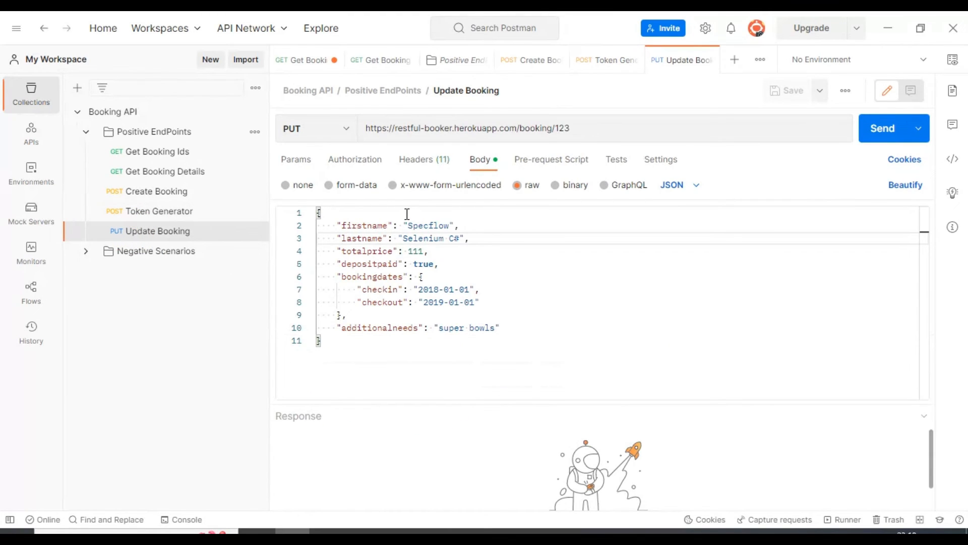
pyautogui.click(422, 159)
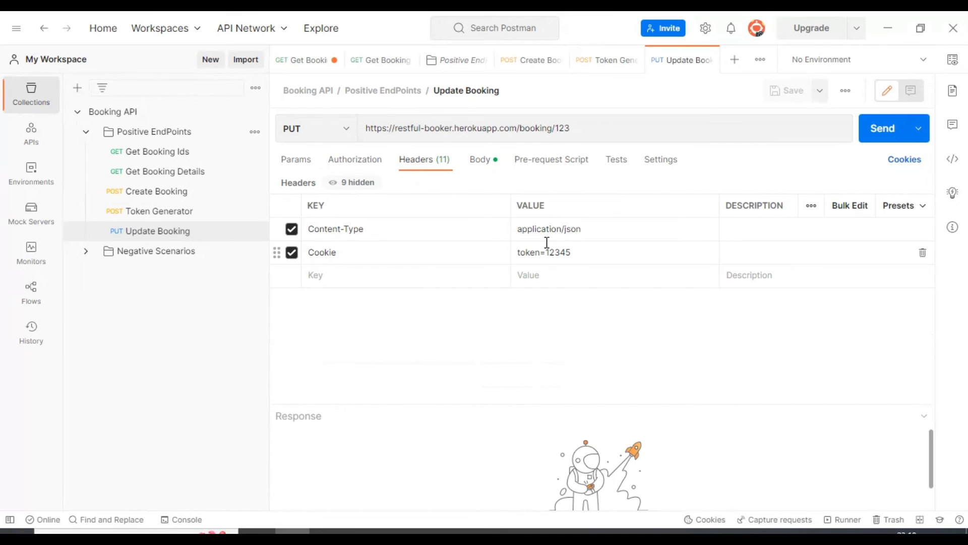
pyautogui.doubleClick(555, 252)
pyautogui.hotkey('ctrl', 'v')
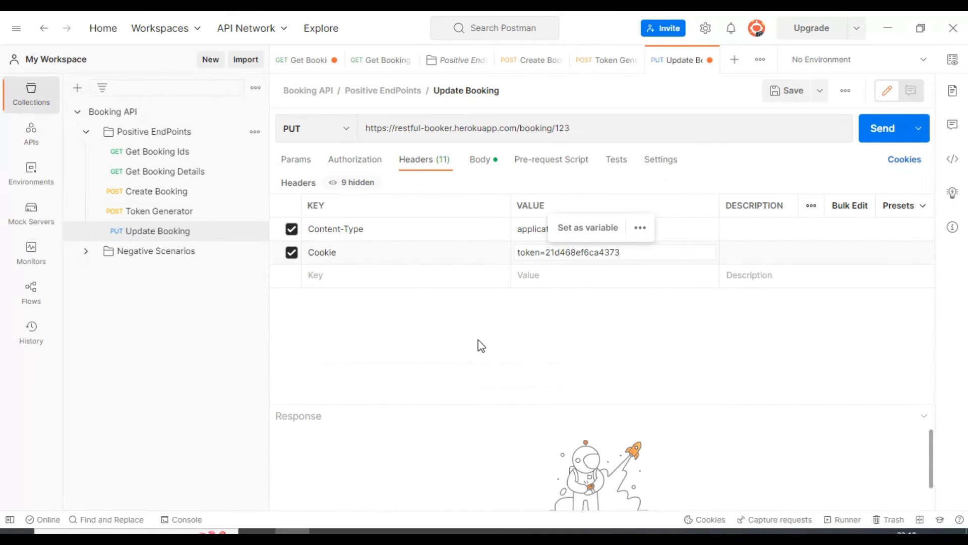
# - Replace the placeholder ID 123 in the Update Booking URL with the booking ID copied from the Get Booking Details URL
pyautogui.tripleClick(562, 130)
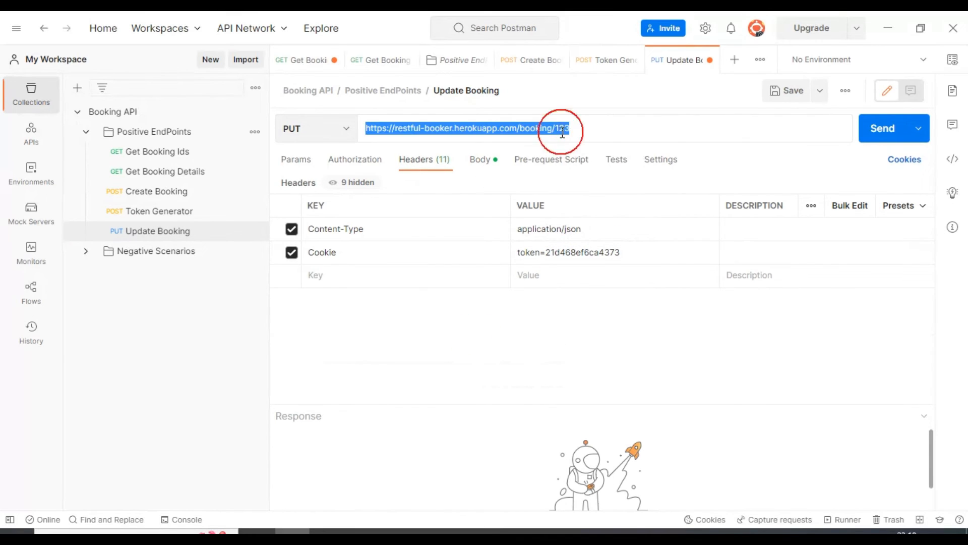
pyautogui.doubleClick(562, 129)
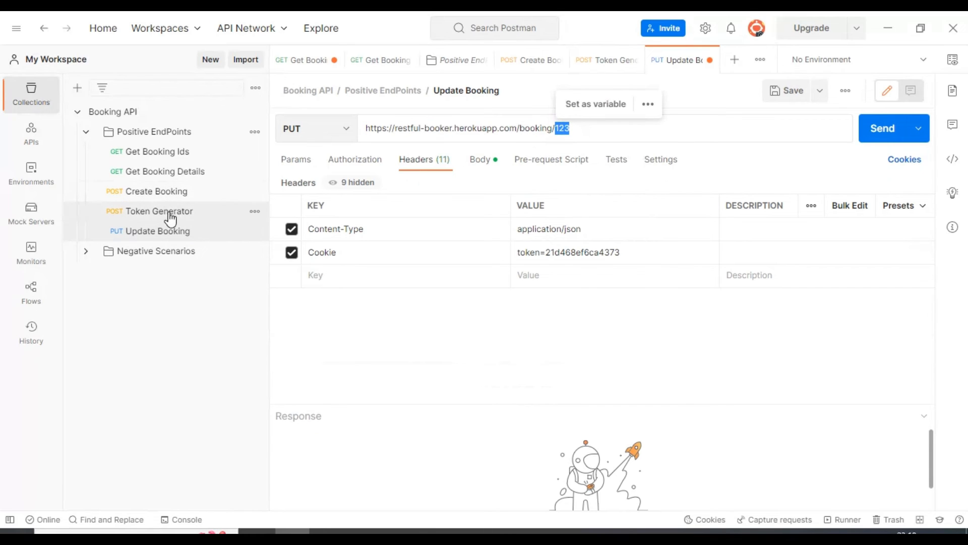
pyautogui.click(177, 171)
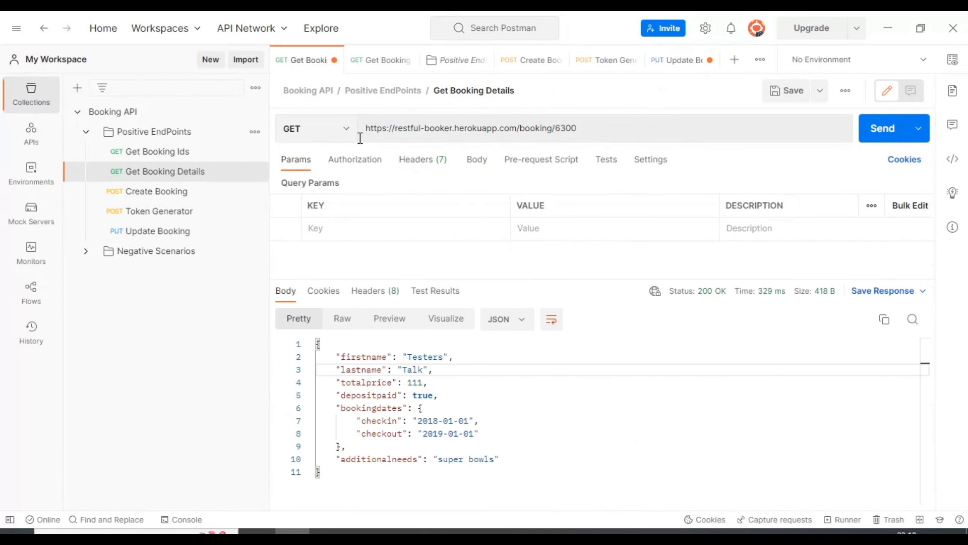
pyautogui.doubleClick(561, 128)
pyautogui.hotkey('ctrl', 'c')
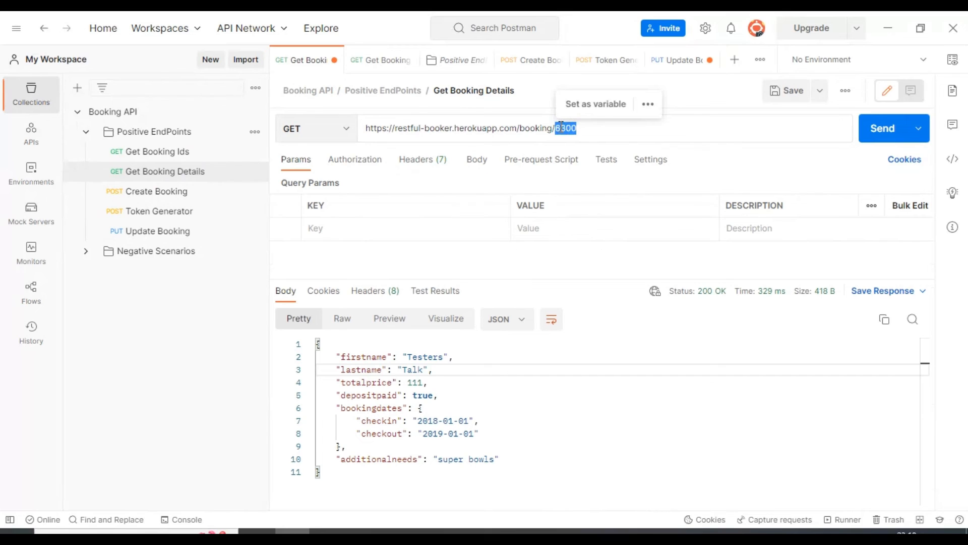
pyautogui.click(184, 231)
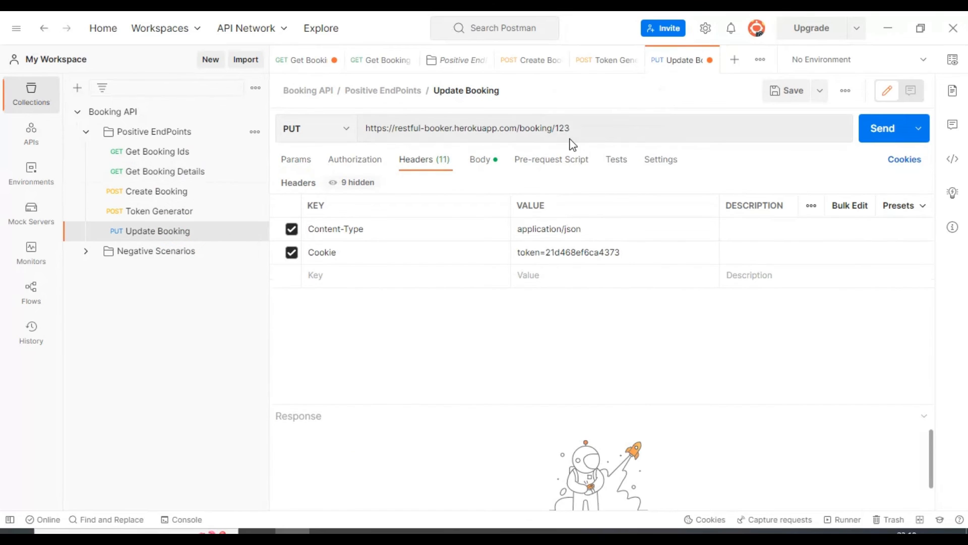
pyautogui.doubleClick(561, 127)
pyautogui.hotkey('ctrl', 'v')
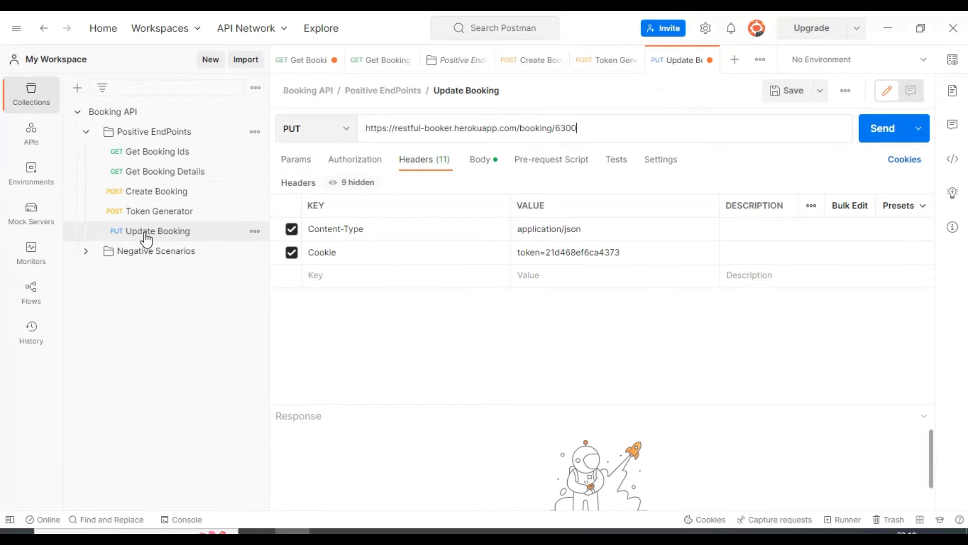
# - Send the Update Booking request, enlarge the response area and check the status and returned booking fields
pyautogui.click(881, 134)
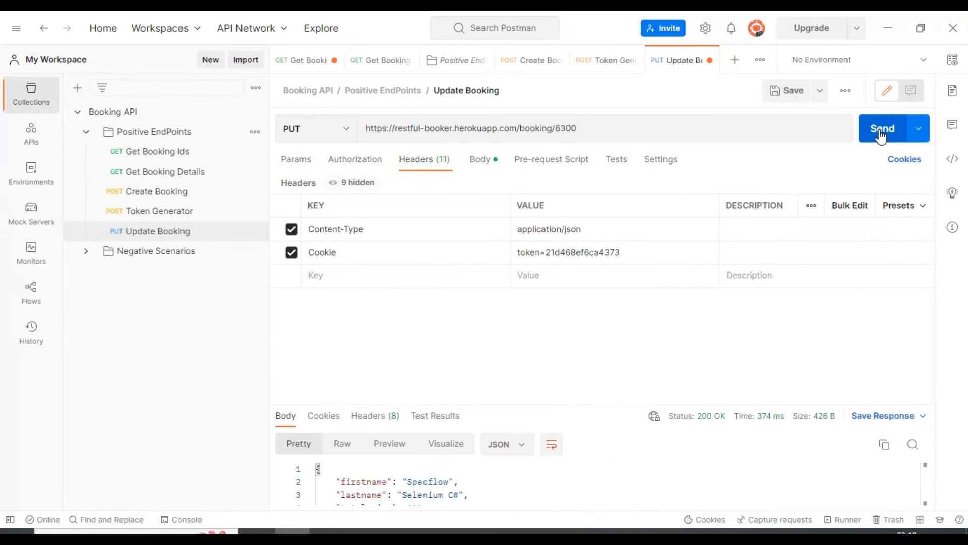
pyautogui.moveTo(555, 403); pyautogui.dragTo(660, 297)
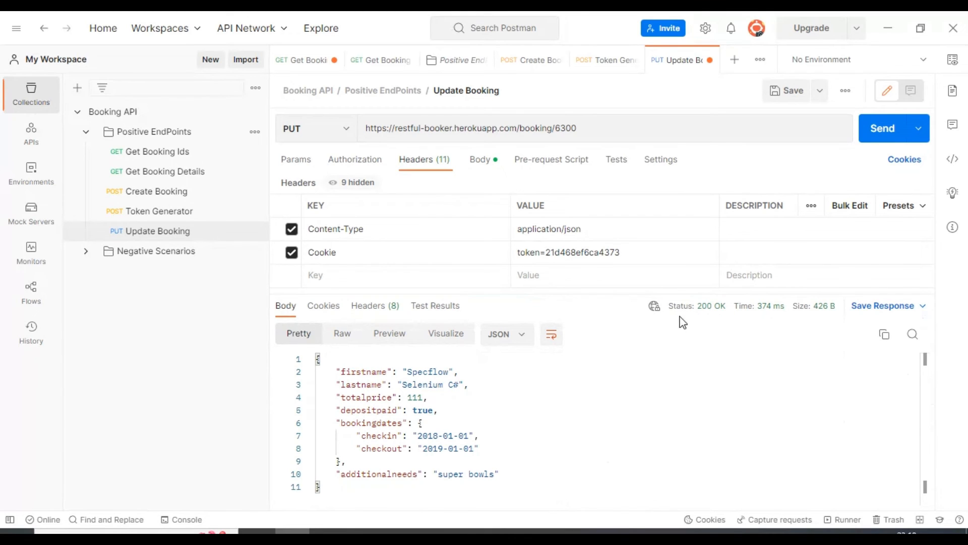
pyautogui.moveTo(703, 316)
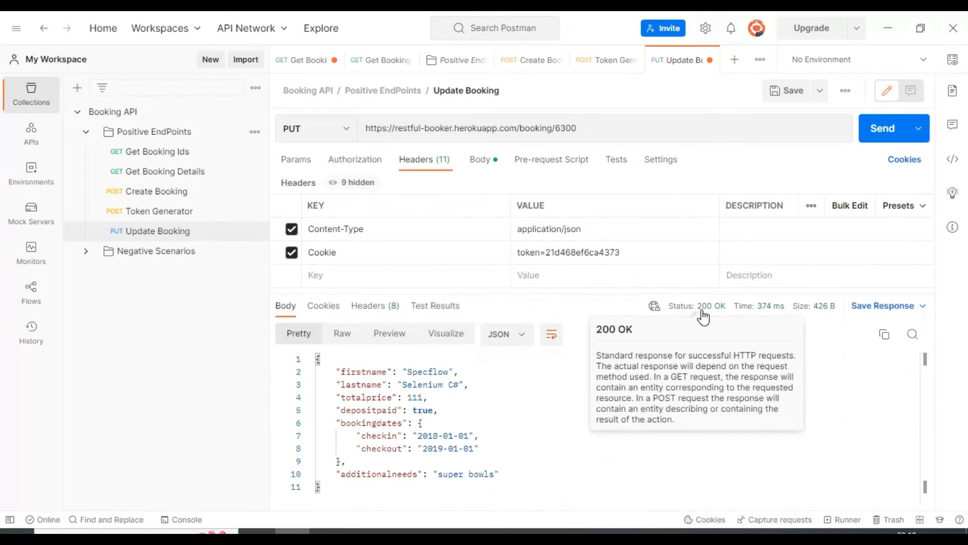
pyautogui.click(361, 372)
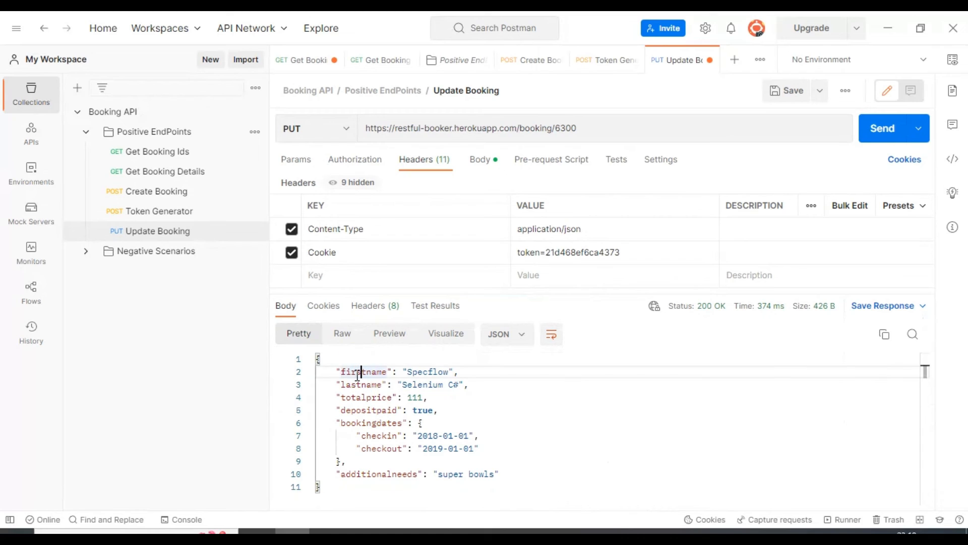
pyautogui.moveTo(338, 372); pyautogui.dragTo(520, 479)
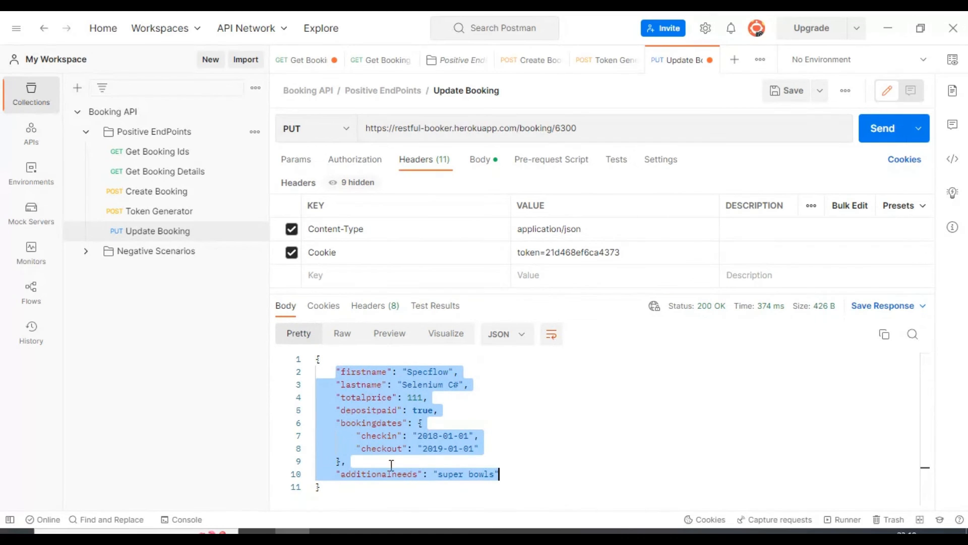
# - Resend the Get Booking Details request and compare the firstname and lastname with the values returned before the update
pyautogui.click(158, 173)
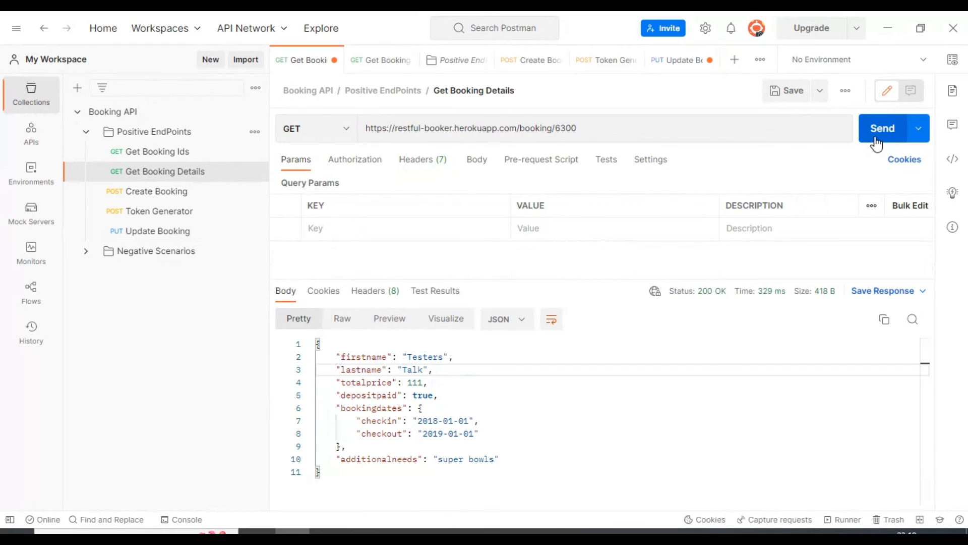
pyautogui.moveTo(336, 356); pyautogui.dragTo(412, 356)
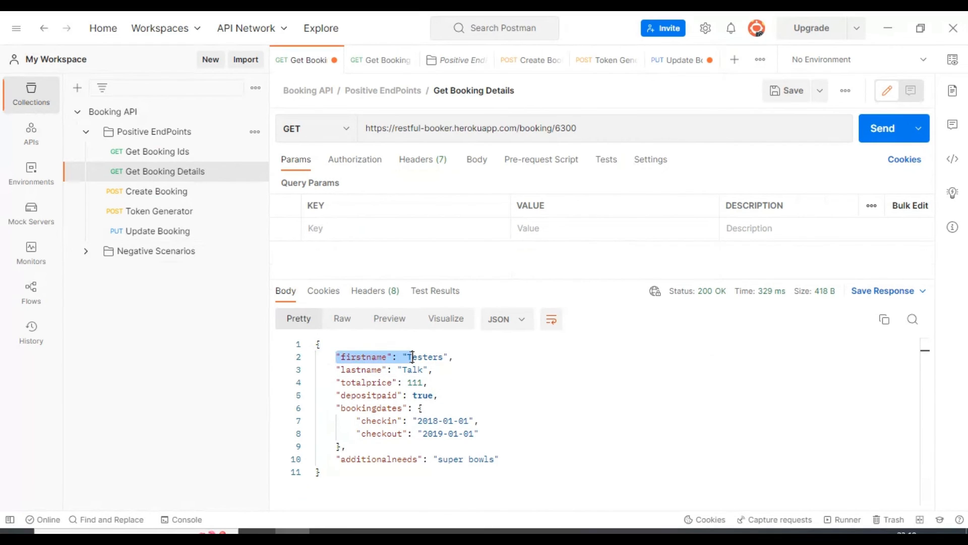
pyautogui.click(456, 368)
pyautogui.tripleClick(366, 369)
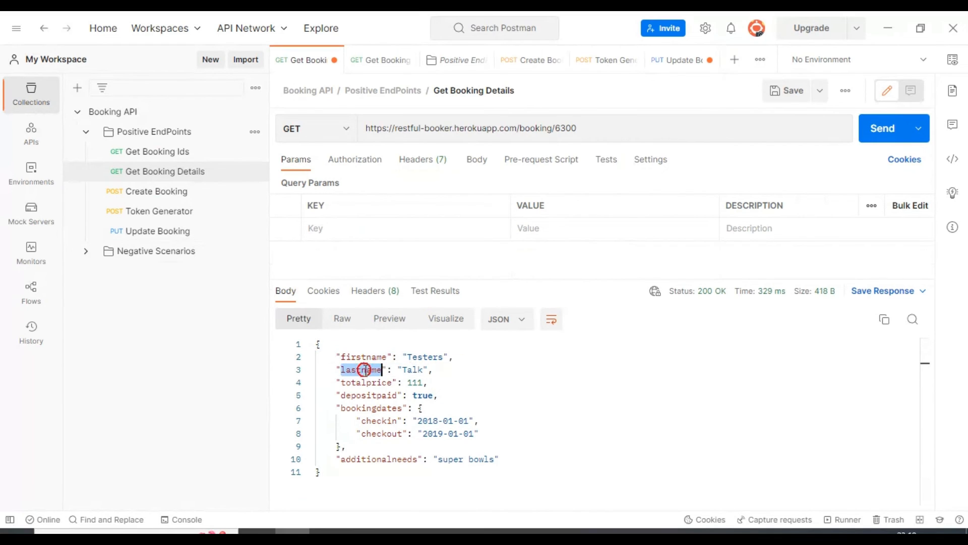
pyautogui.click(876, 140)
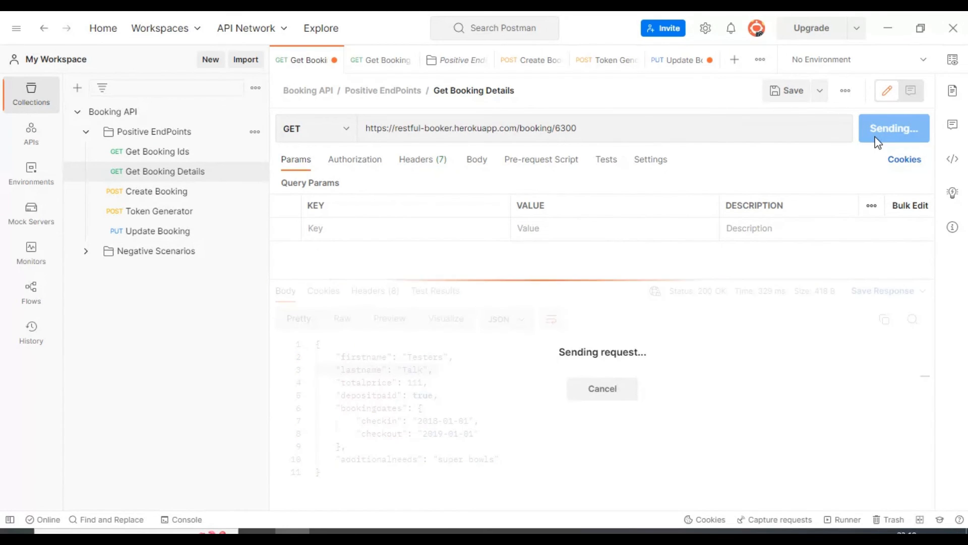
pyautogui.click(371, 369)
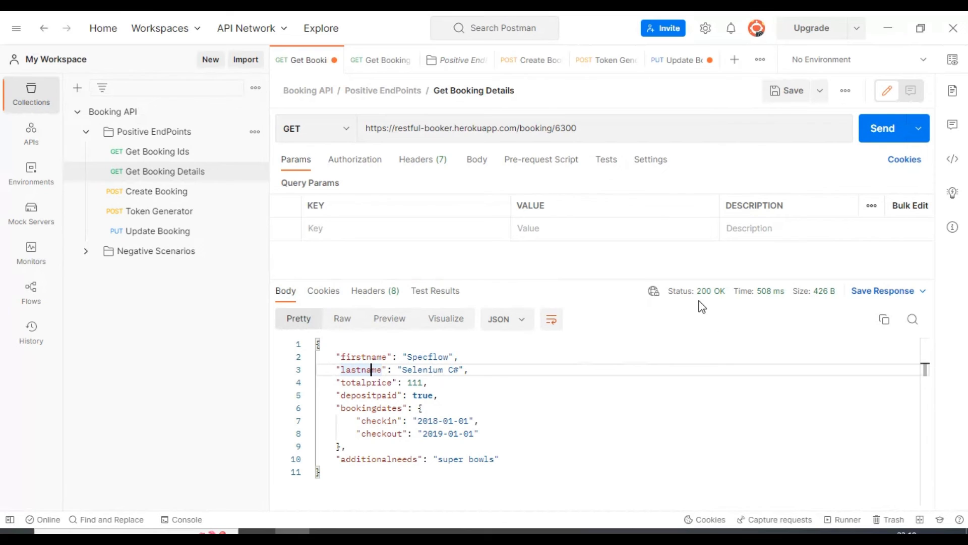
pyautogui.doubleClick(353, 356)
pyautogui.doubleClick(356, 370)
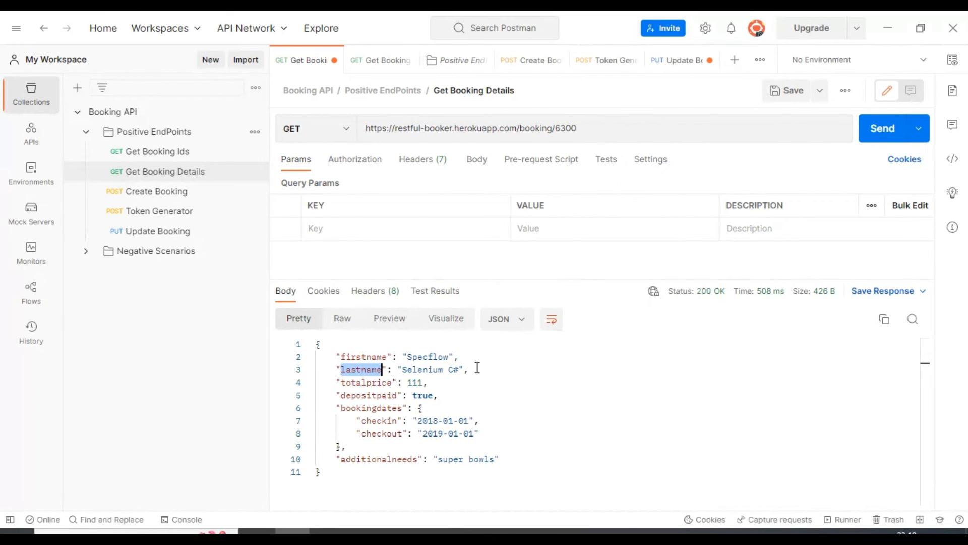
pyautogui.moveTo(471, 369); pyautogui.dragTo(333, 356)
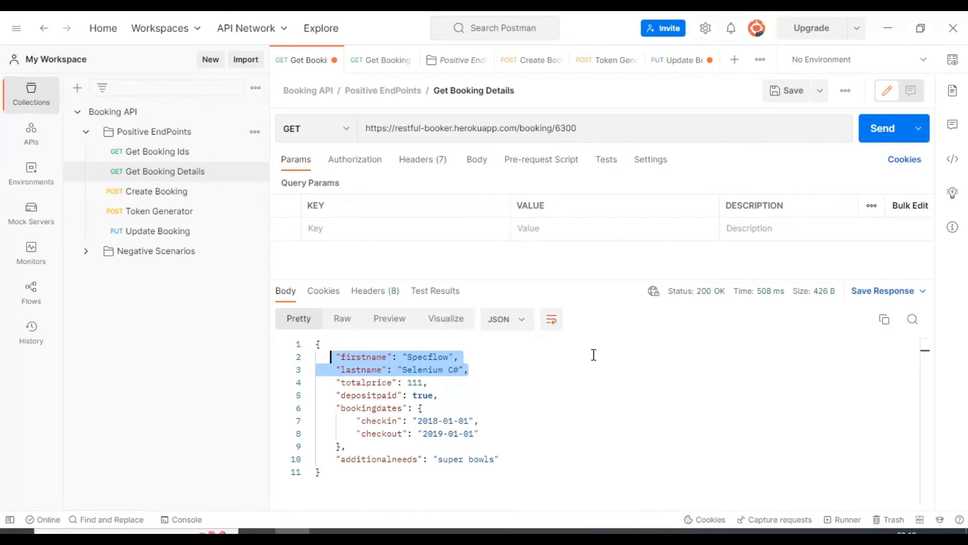
# - Add a new request named Delete Booking to the Positive EndPoints folder
pyautogui.click(132, 232)
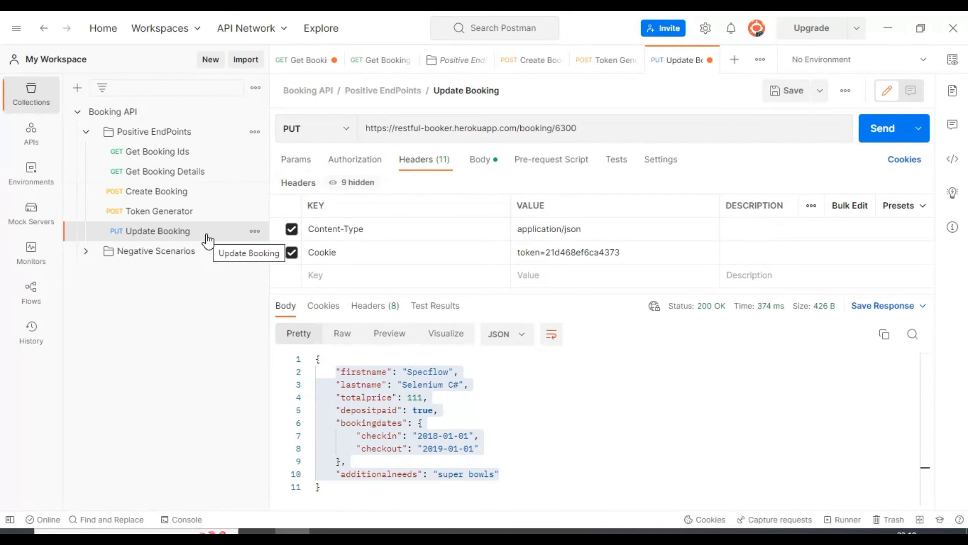
pyautogui.click(194, 130)
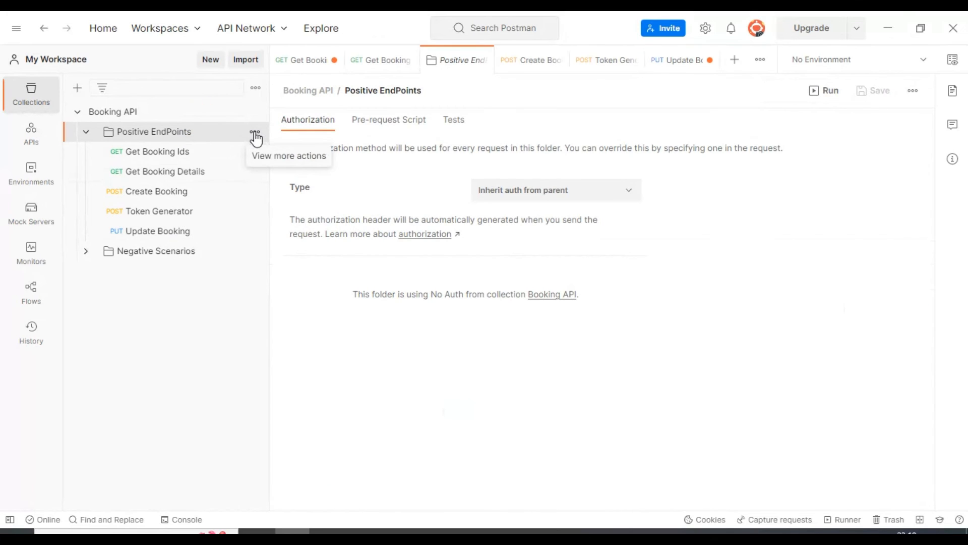
pyautogui.click(255, 136)
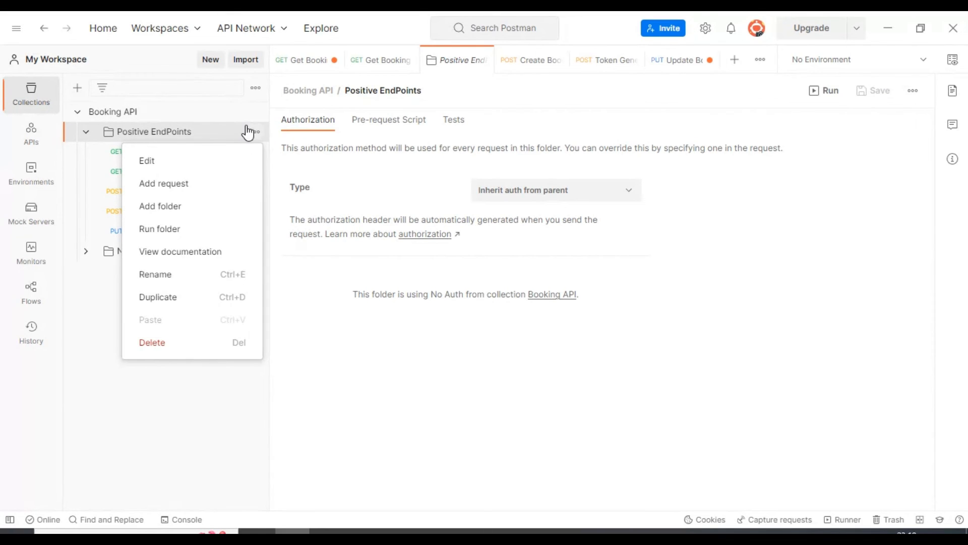
pyautogui.click(171, 194)
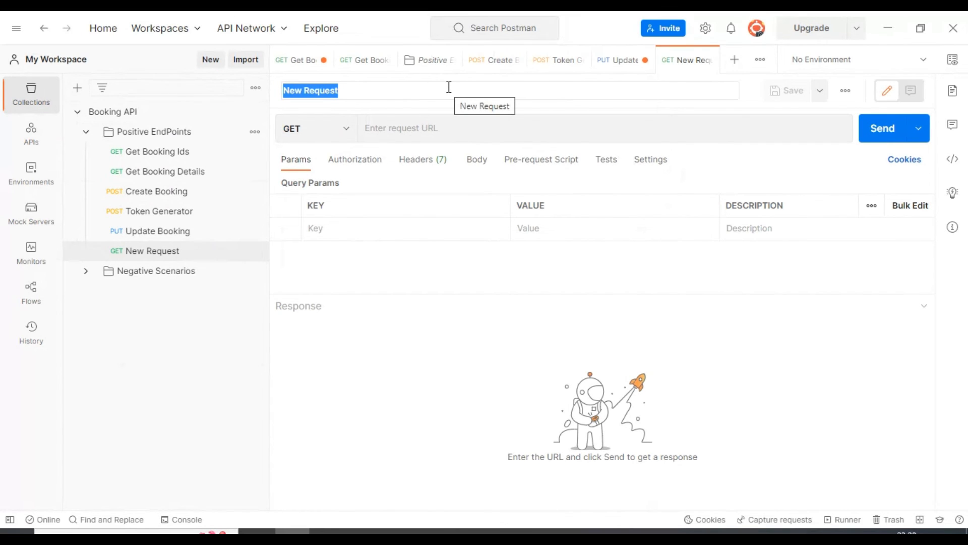
pyautogui.write('De')
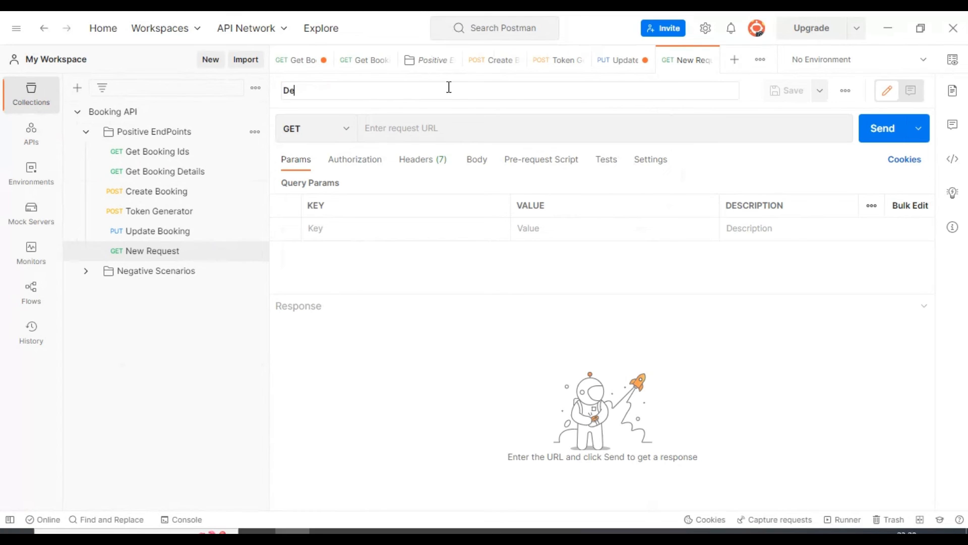
pyautogui.write('lee')
pyautogui.write('e Booking')
pyautogui.click(303, 134)
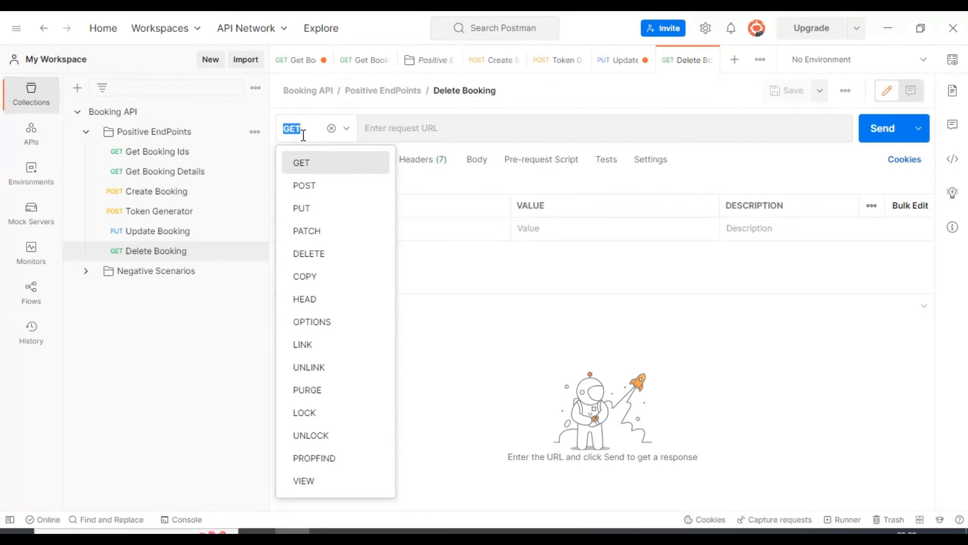
pyautogui.click(315, 253)
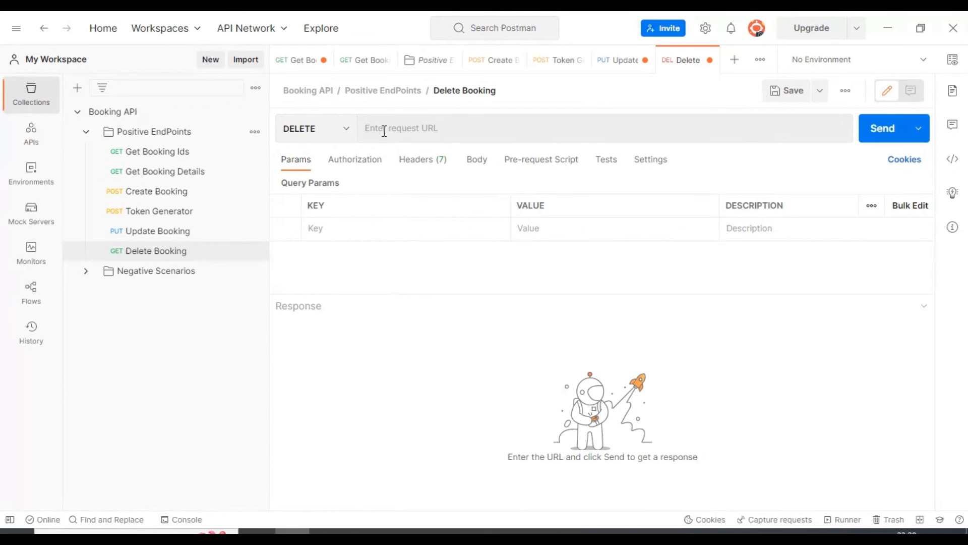
pyautogui.click(410, 133)
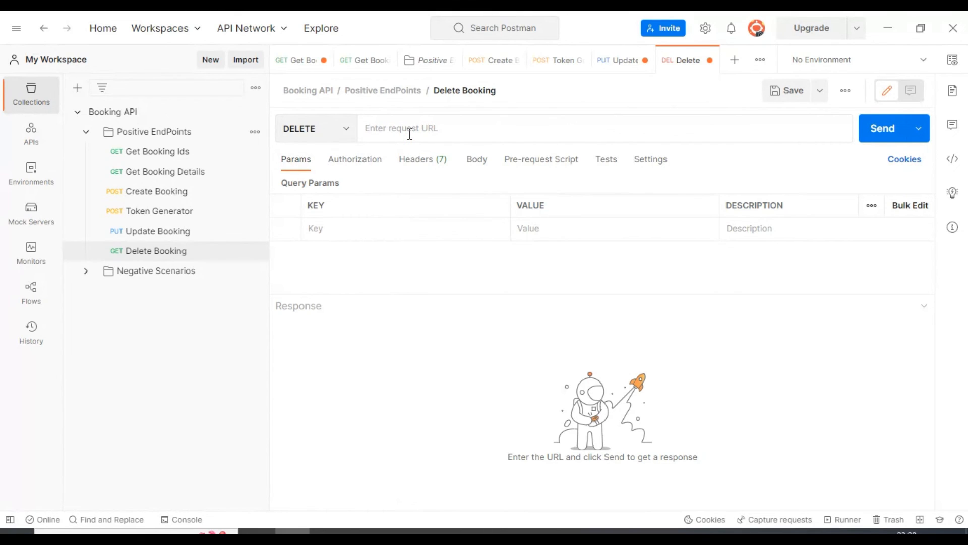
pyautogui.write('ht')
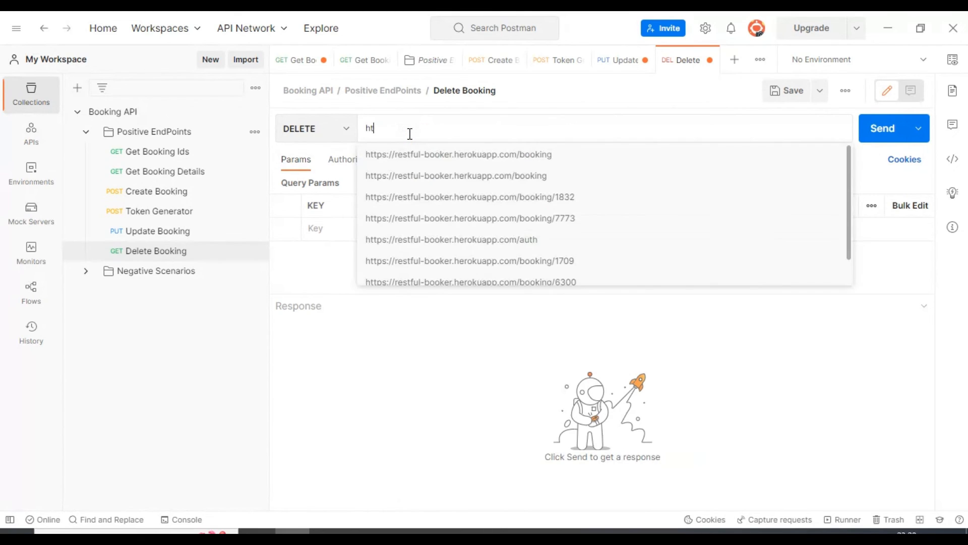
pyautogui.click(424, 204)
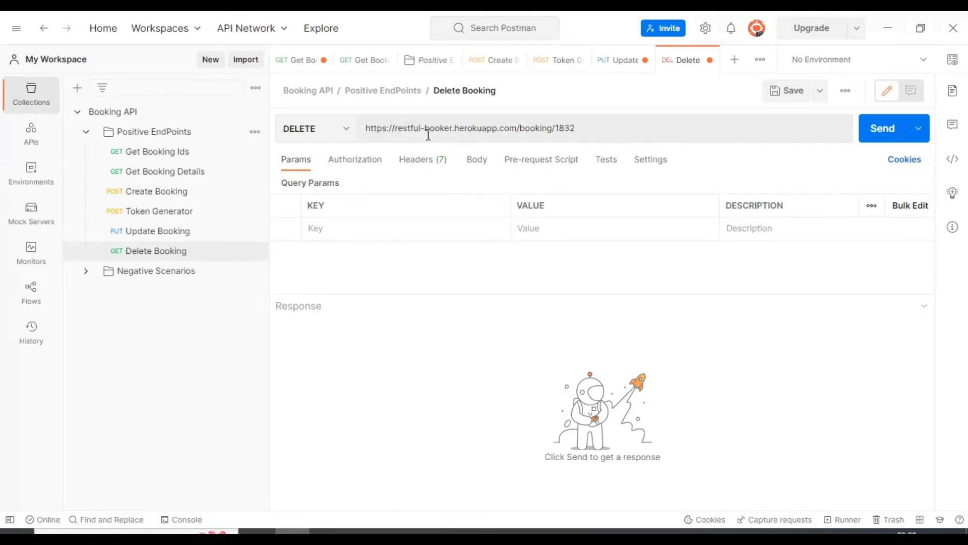
pyautogui.doubleClick(547, 129)
pyautogui.doubleClick(566, 129)
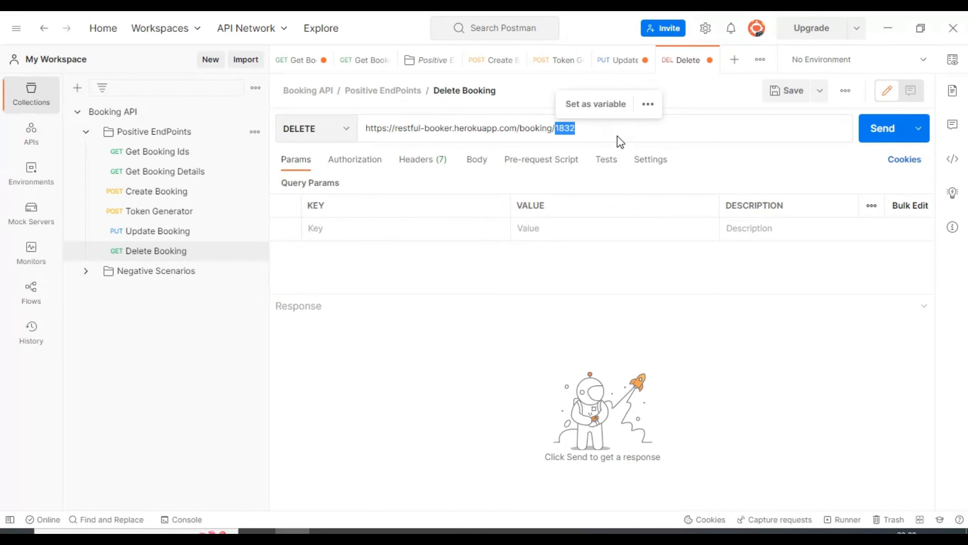
pyautogui.click(588, 129)
pyautogui.moveTo(555, 128); pyautogui.dragTo(616, 126)
# - Add a Content-Type header with the value application/json to the Delete Booking request
pyautogui.click(418, 160)
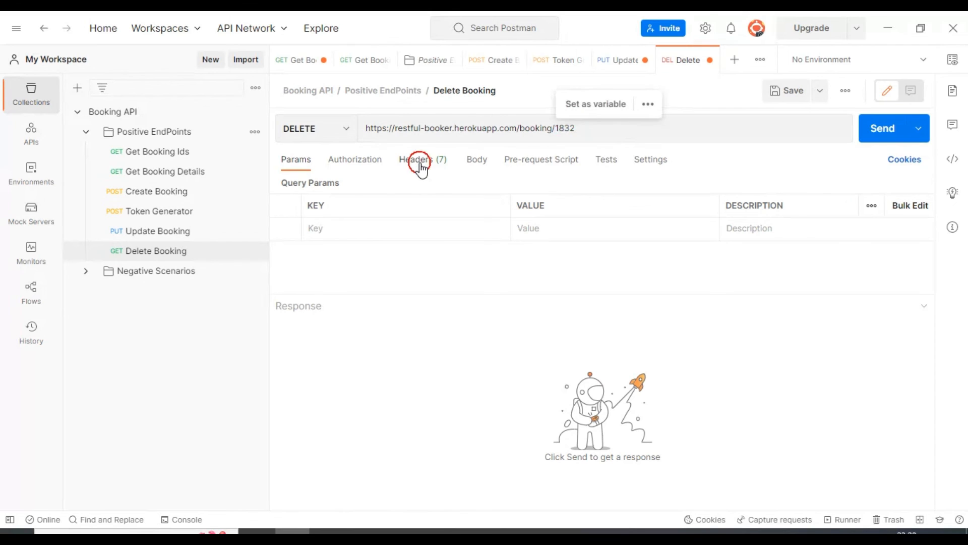
pyautogui.click(402, 231)
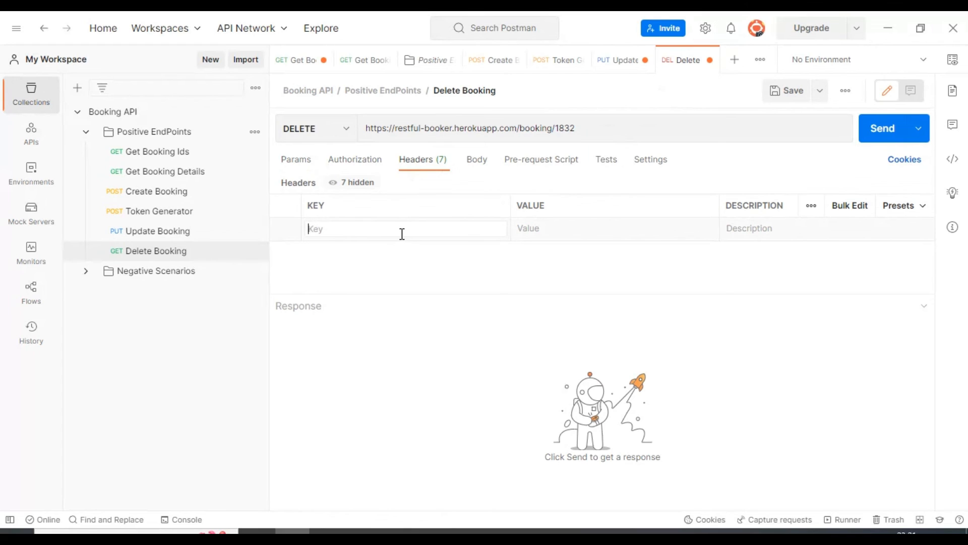
pyautogui.write('co')
pyautogui.click(397, 252)
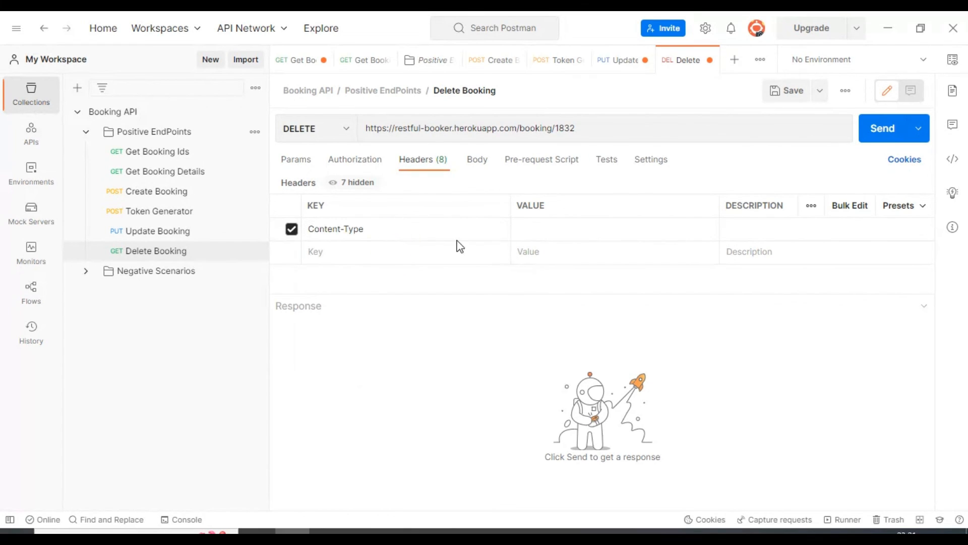
pyautogui.click(527, 233)
pyautogui.write('jso')
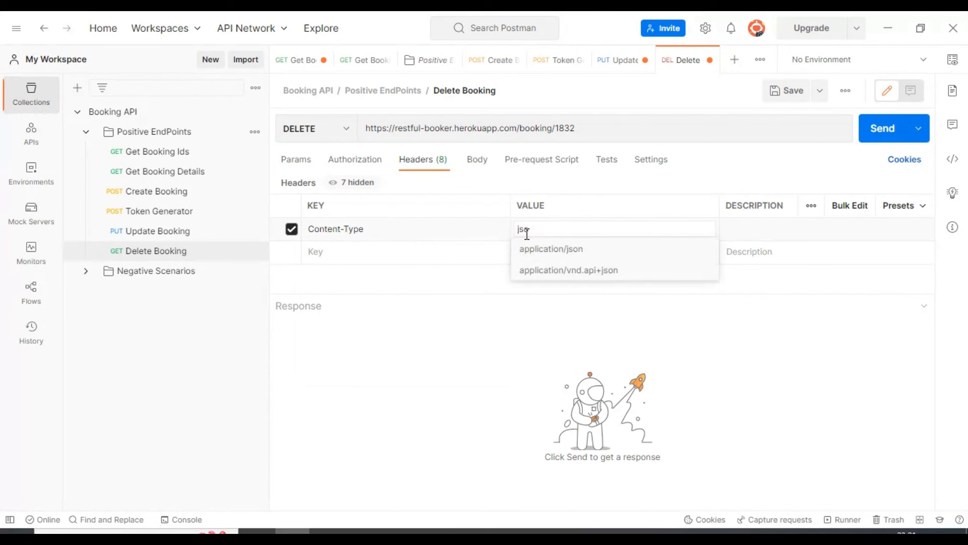
pyautogui.click(548, 249)
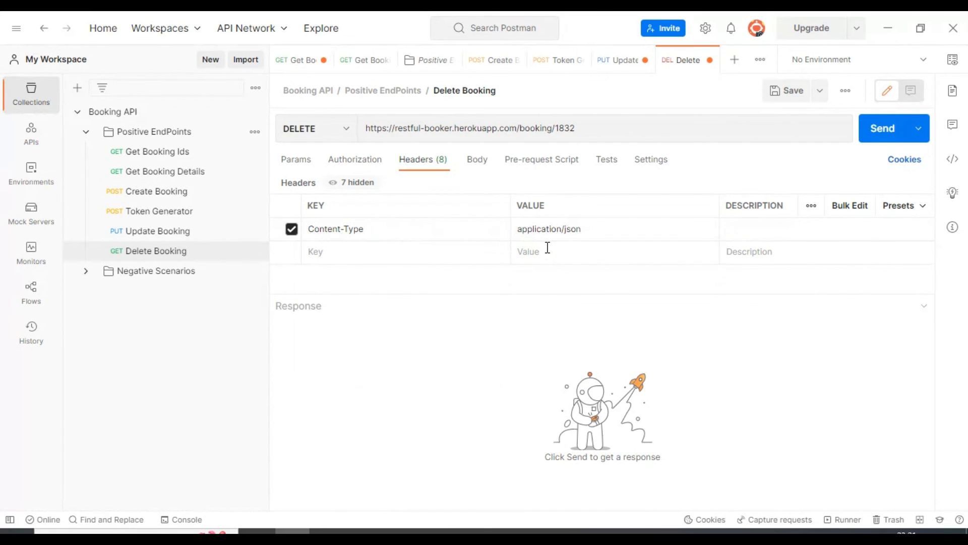
# - Add a Cookie header holding a placeholder token to the Delete Booking request and save the request
pyautogui.click(470, 250)
pyautogui.write('c')
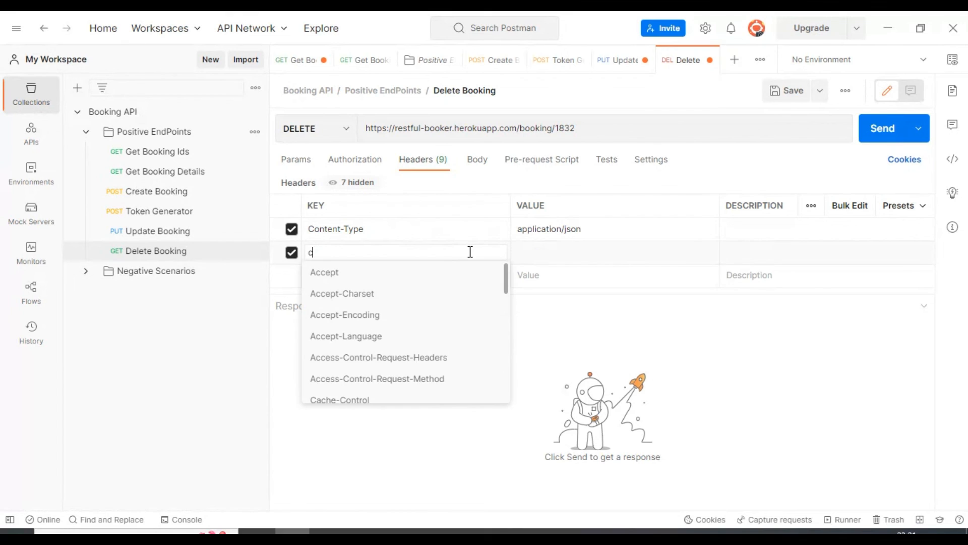
pyautogui.write('oo')
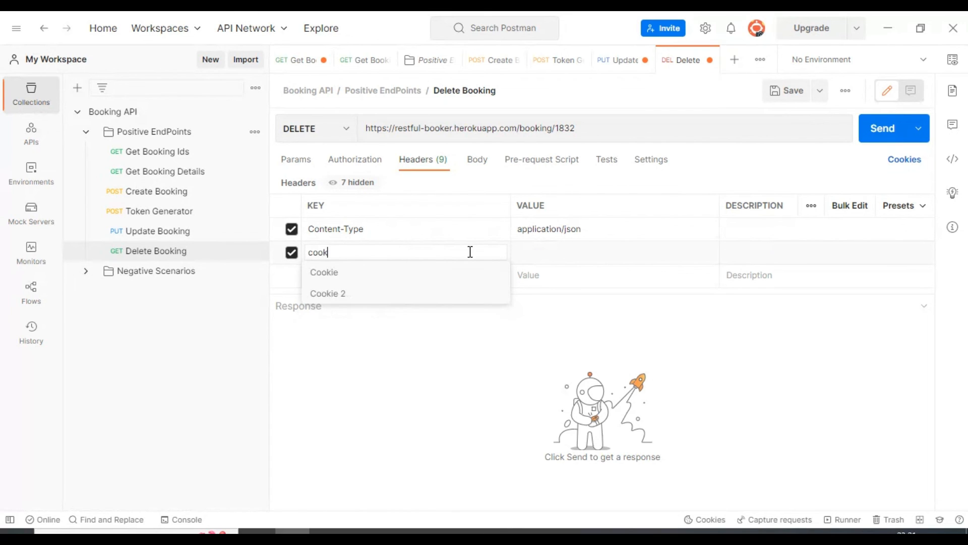
pyautogui.click(471, 274)
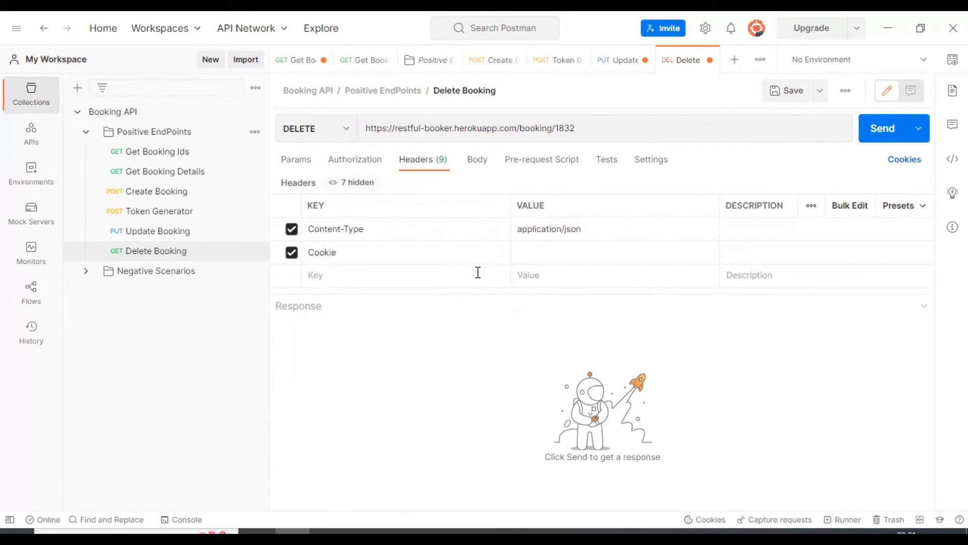
pyautogui.click(525, 257)
pyautogui.write('token=1234')
pyautogui.hotkey('ctrl', 's')
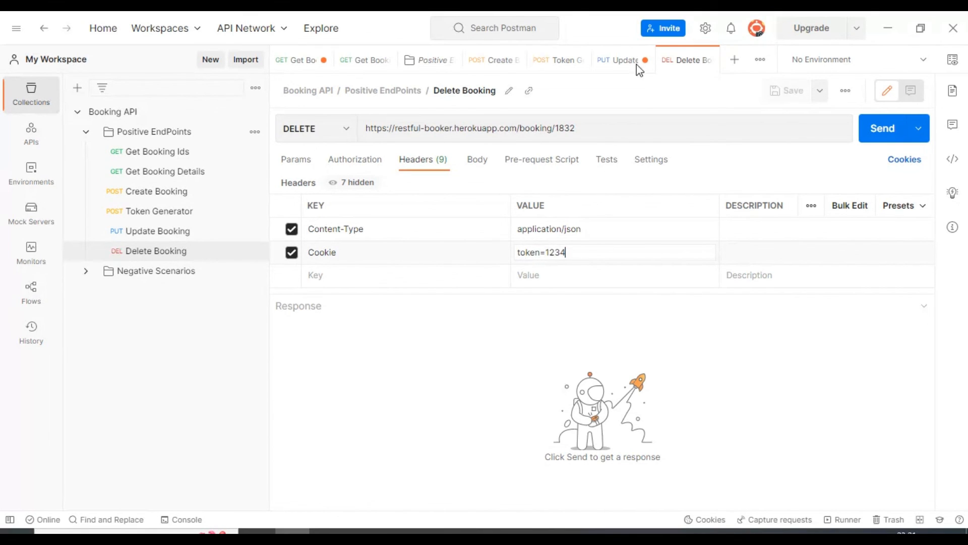
# - Check the Delete Booking request's body setting and the booking ID in its URL, and save the request again
pyautogui.click(478, 164)
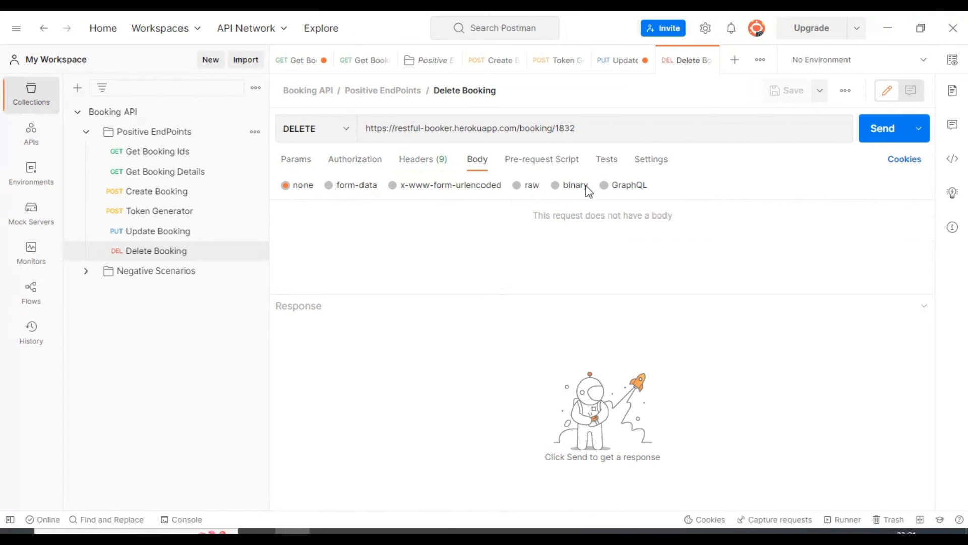
pyautogui.doubleClick(565, 129)
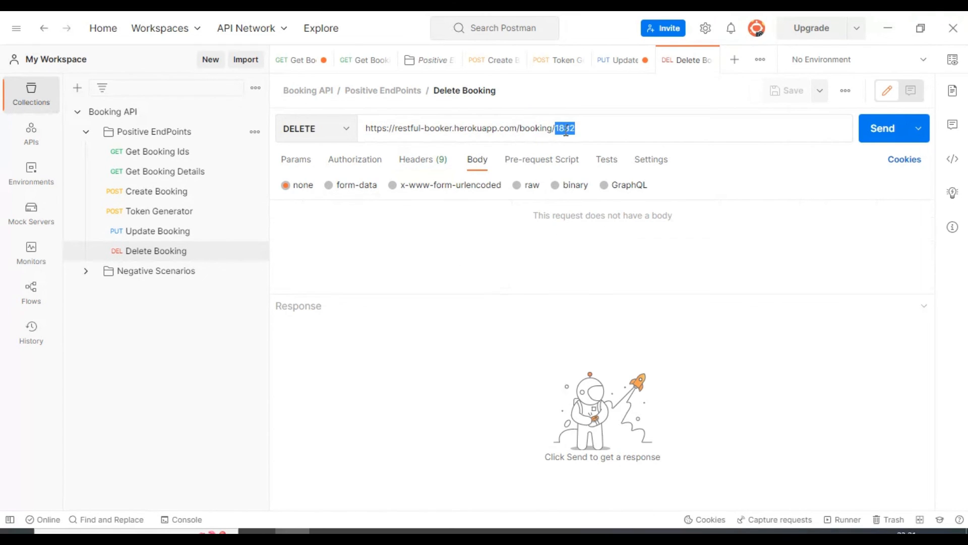
pyautogui.click(567, 129)
pyautogui.doubleClick(560, 129)
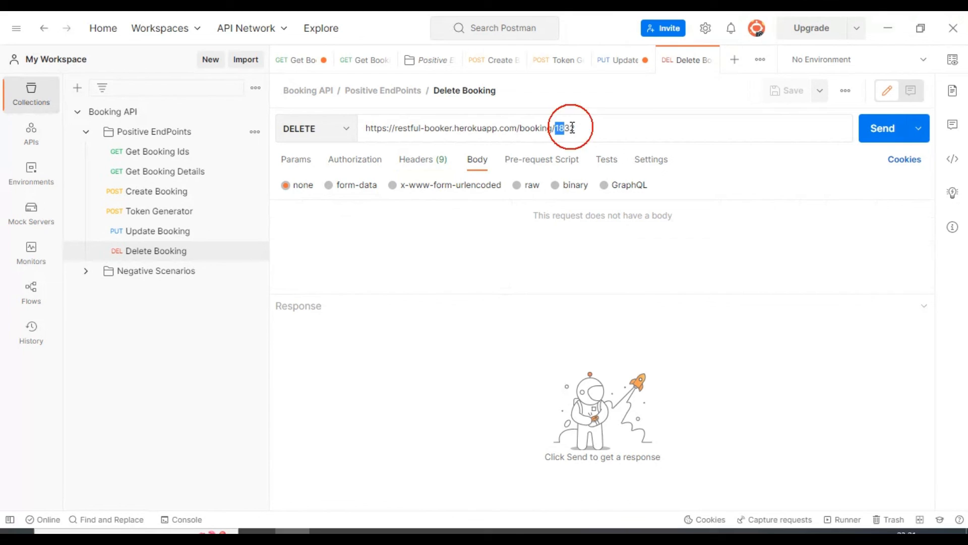
pyautogui.click(602, 127)
pyautogui.hotkey('ctrl', 's')
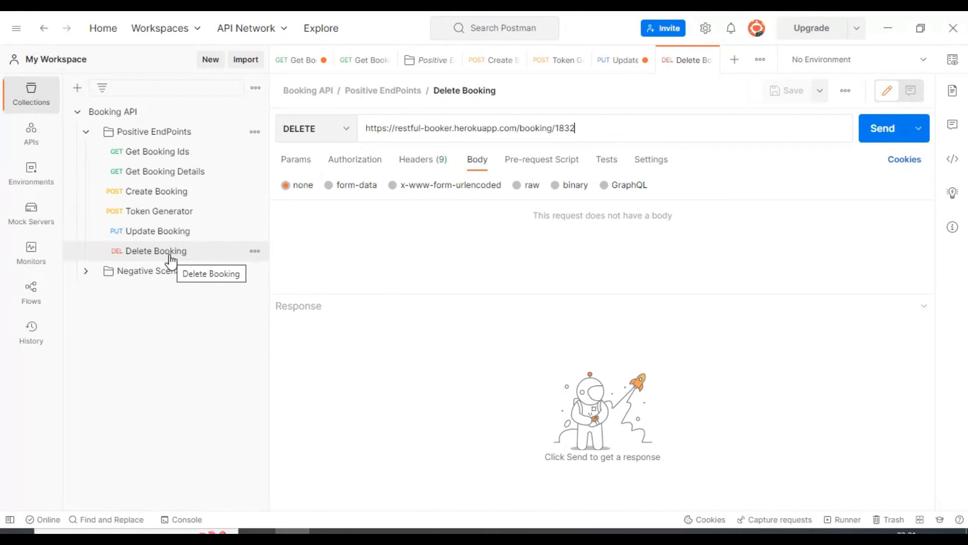
# - Send the Create Booking request again and copy the booking ID from its response
pyautogui.click(142, 192)
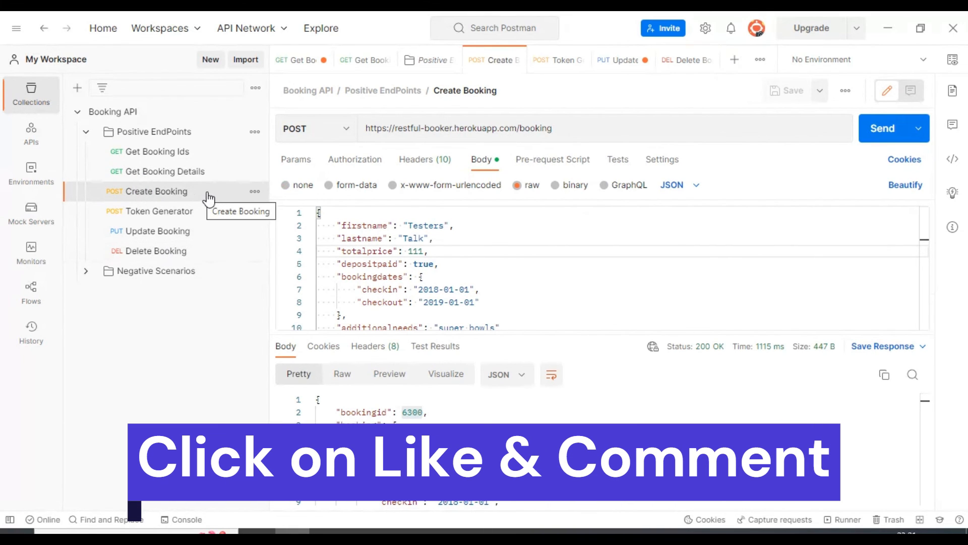
pyautogui.click(882, 137)
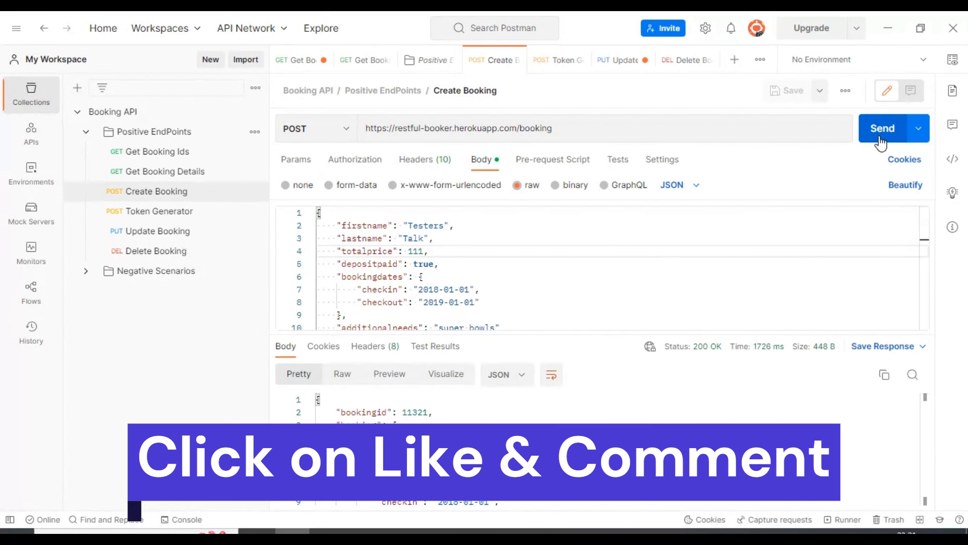
pyautogui.doubleClick(418, 411)
pyautogui.hotkey('ctrl', 'c')
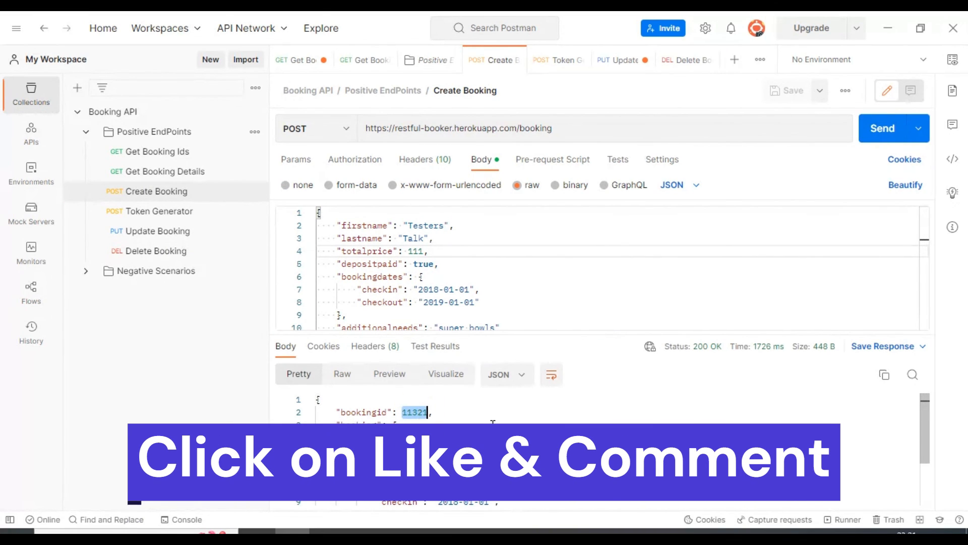
# - Replace the booking ID in the Get Booking Details URL with the copied one, send the request and check the returned booking fields
pyautogui.click(151, 171)
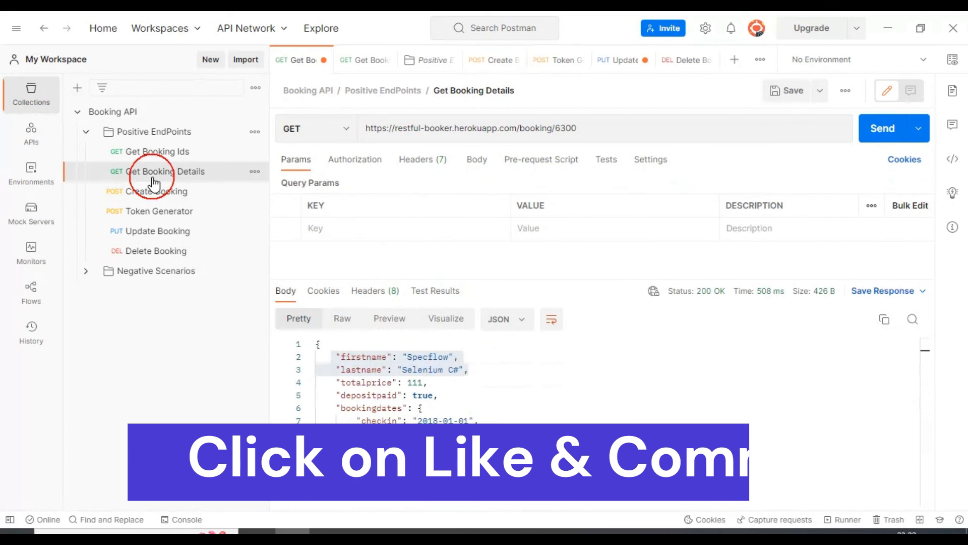
pyautogui.doubleClick(565, 128)
pyautogui.hotkey('ctrl', 'v')
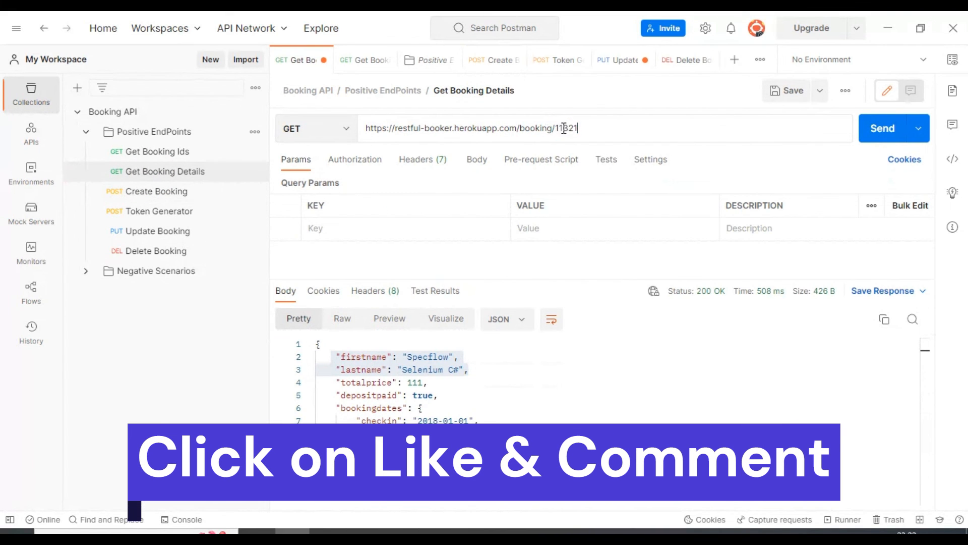
pyautogui.click(878, 135)
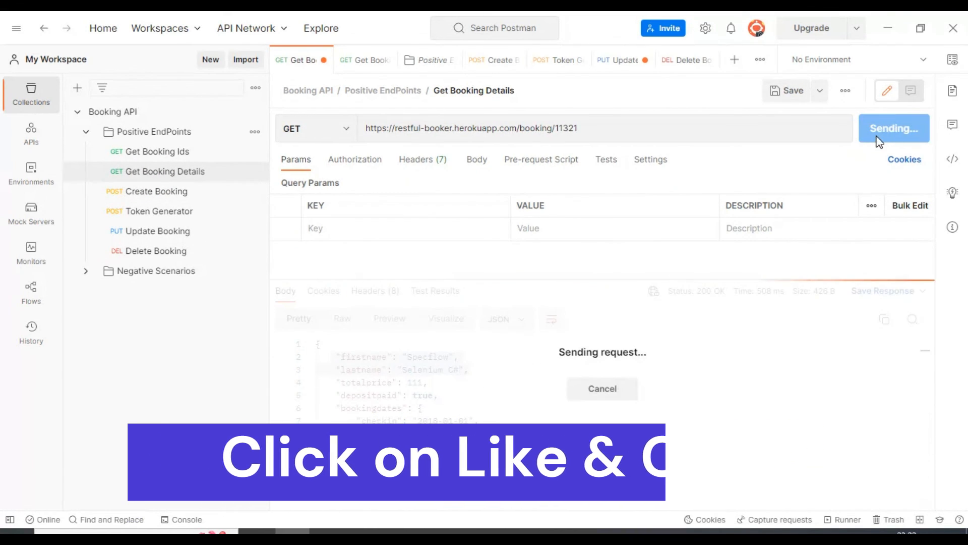
pyautogui.moveTo(331, 356); pyautogui.dragTo(499, 460)
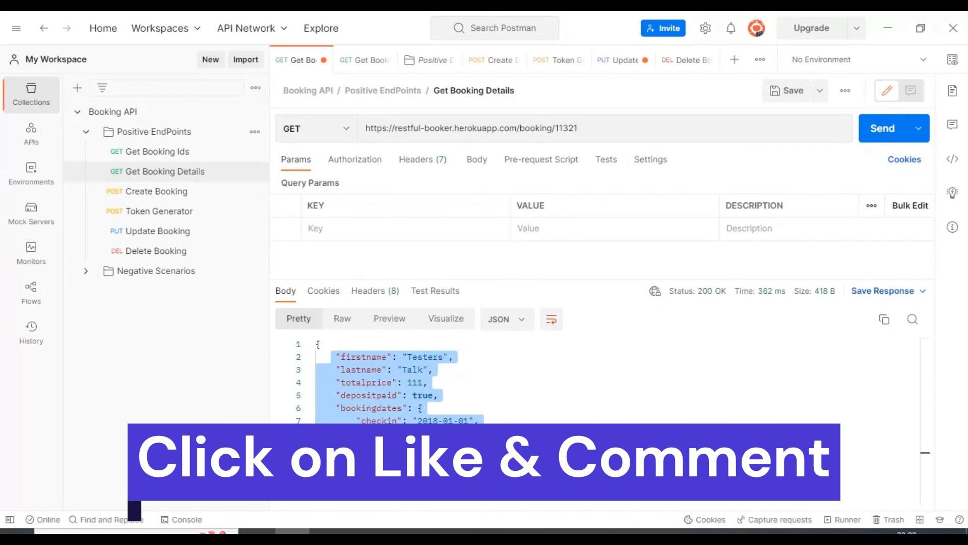
# - Replace the booking ID in the Update Booking URL with the ID of the newly created booking
pyautogui.click(155, 231)
pyautogui.doubleClick(566, 128)
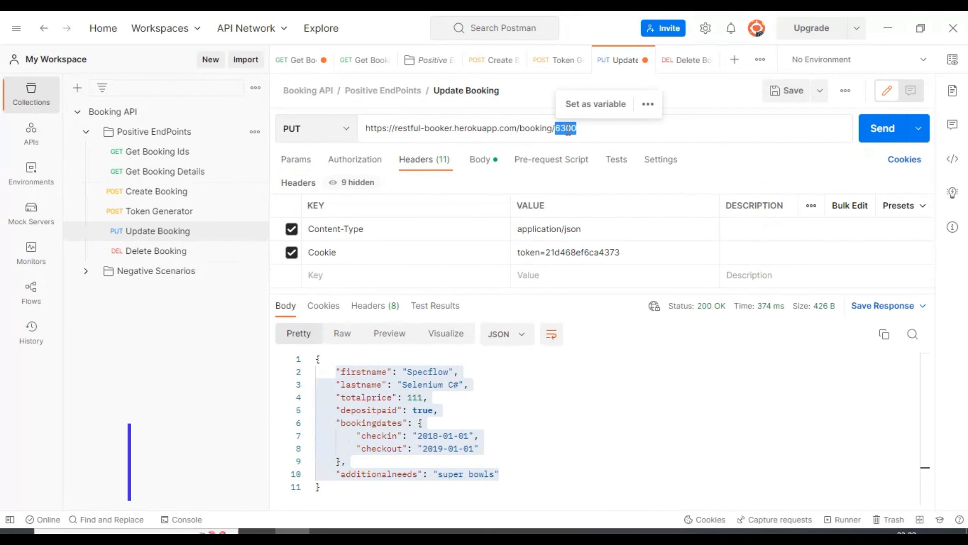
pyautogui.write('11321')
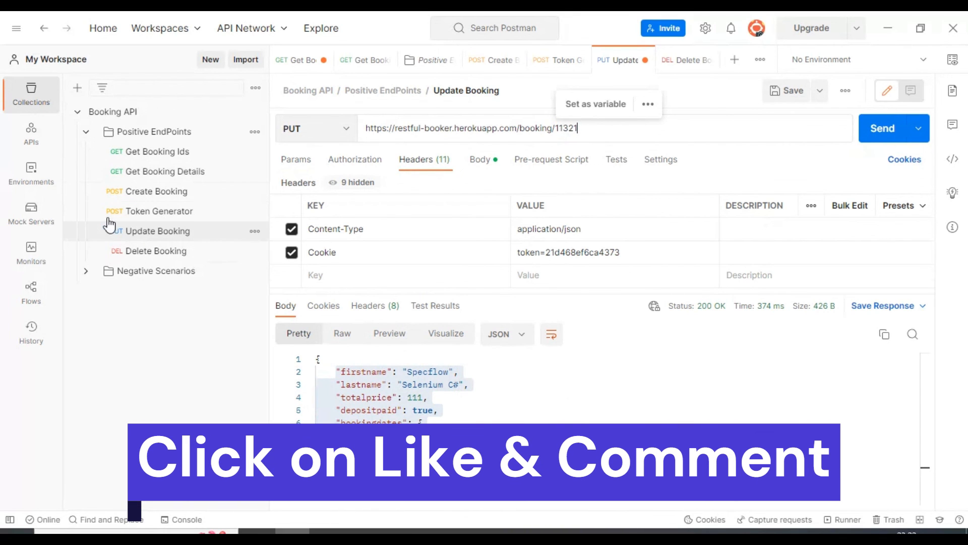
# - Generate a new token with the Token Generator request and paste it as the token in the Update Booking request's Cookie header
pyautogui.click(158, 211)
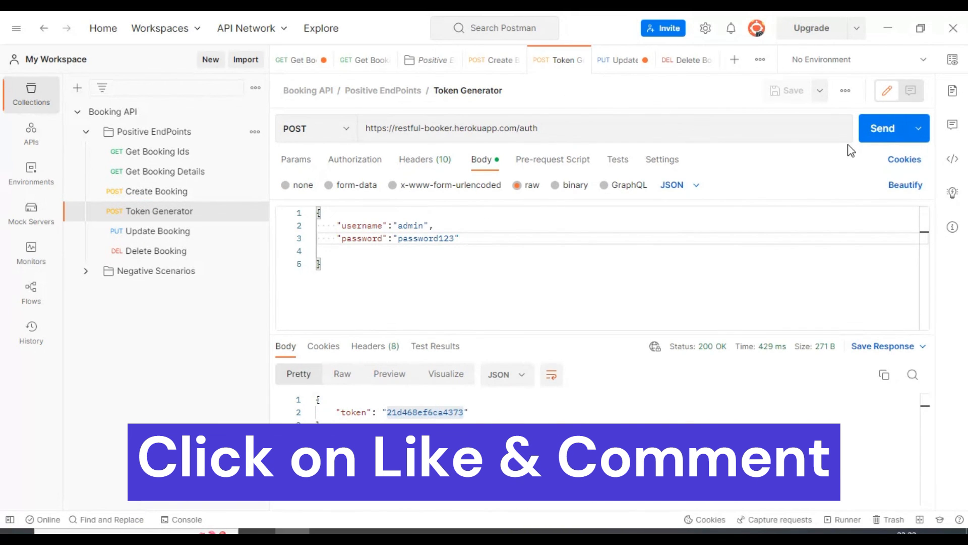
pyautogui.click(882, 127)
pyautogui.doubleClick(414, 412)
pyautogui.hotkey('ctrl', 'c')
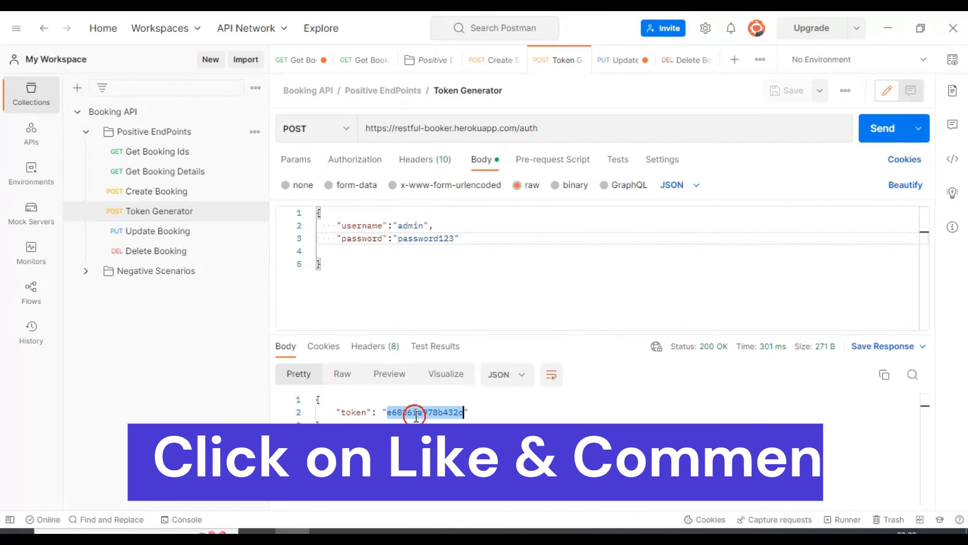
pyautogui.click(180, 234)
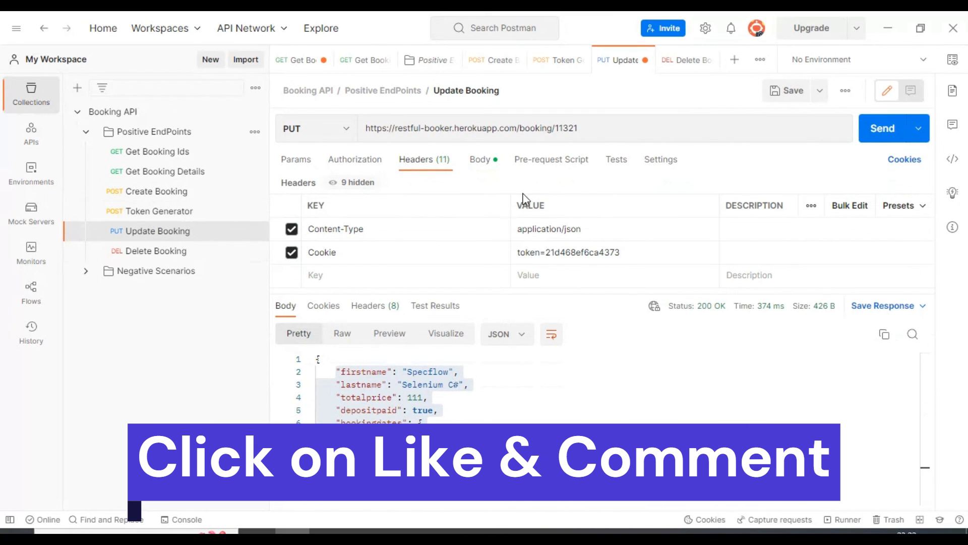
pyautogui.doubleClick(565, 253)
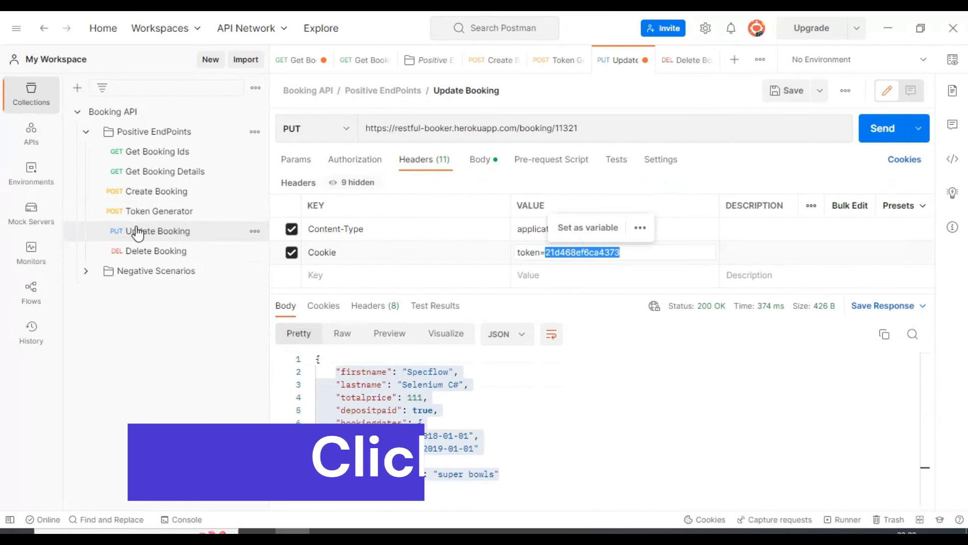
pyautogui.hotkey('ctrl', 'v')
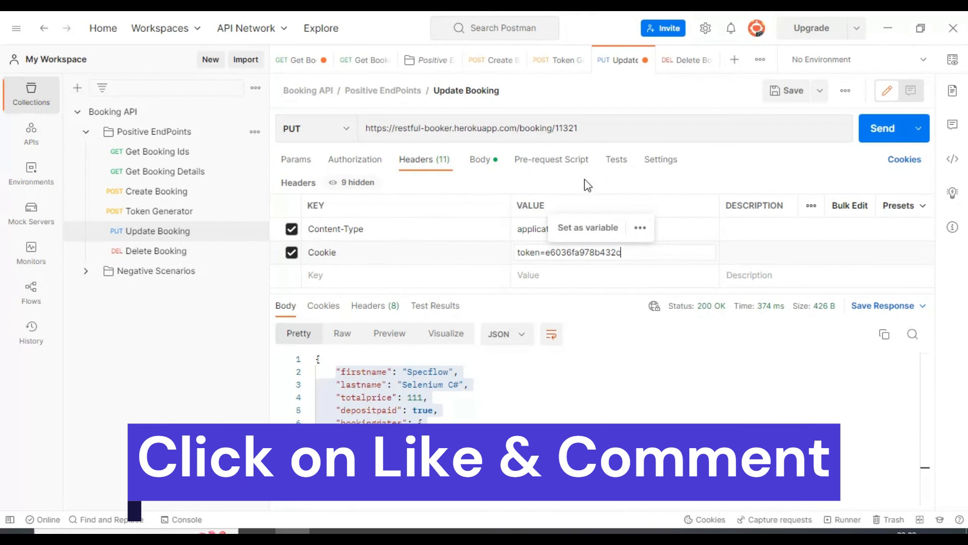
# - Check the firstname and lastname fields in the Update Booking request's JSON body and try sending the request
pyautogui.click(480, 159)
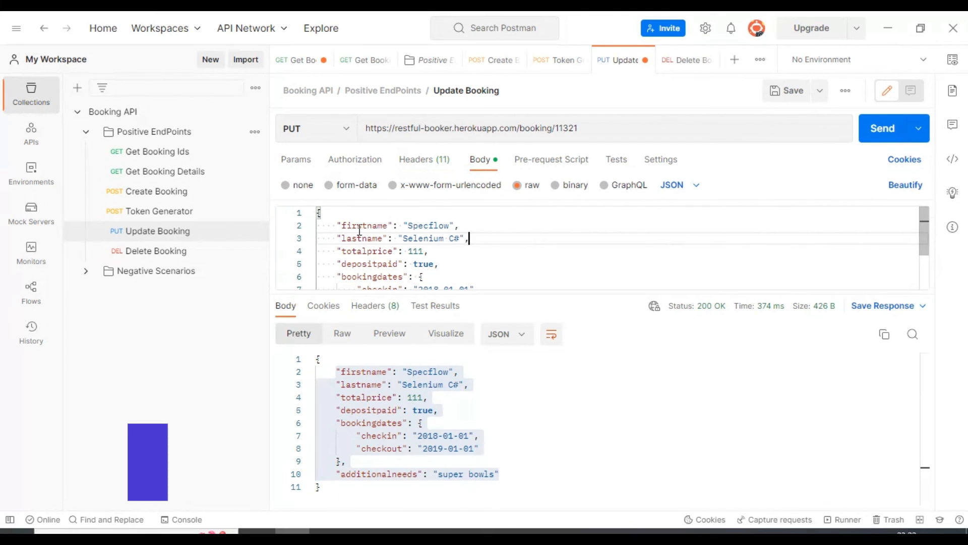
pyautogui.moveTo(337, 225); pyautogui.dragTo(444, 249)
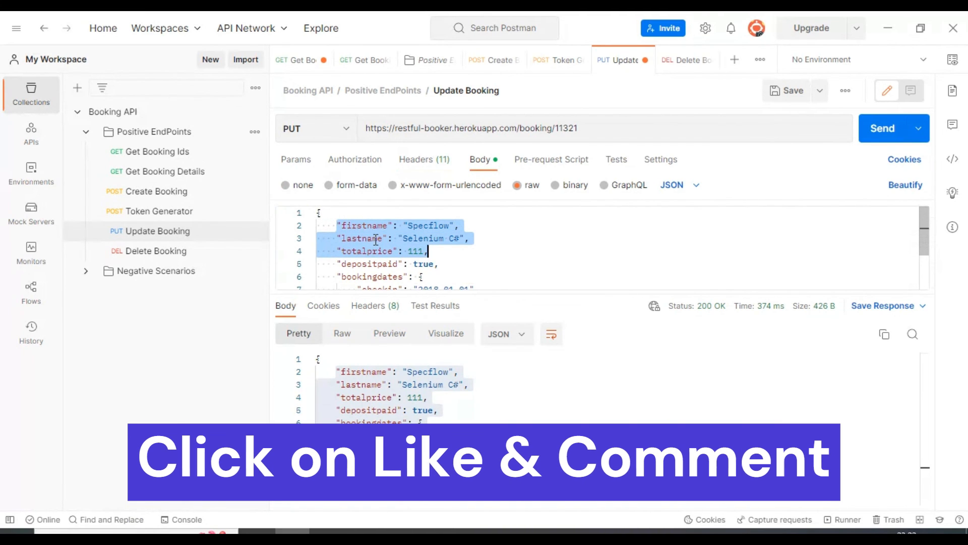
pyautogui.doubleClick(359, 238)
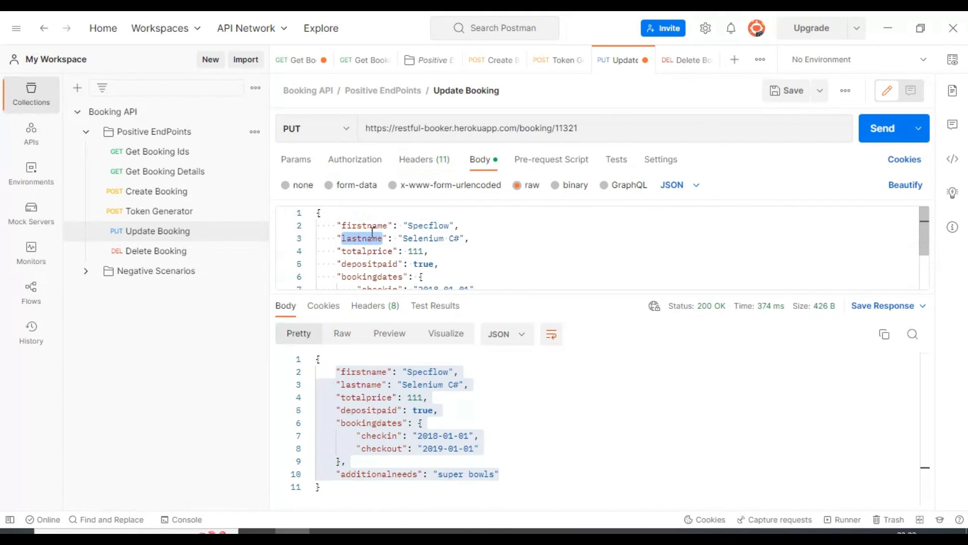
pyautogui.moveTo(480, 239); pyautogui.dragTo(331, 225)
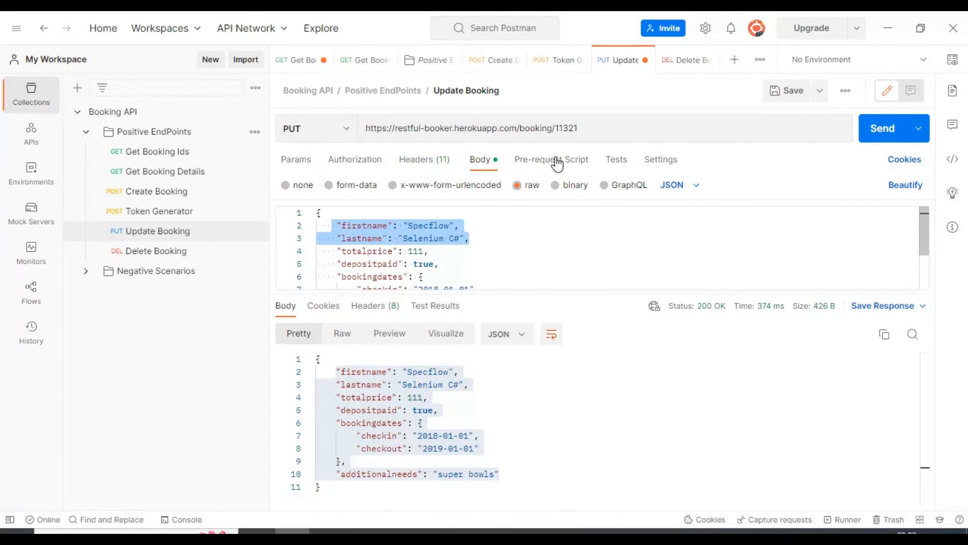
pyautogui.click(875, 132)
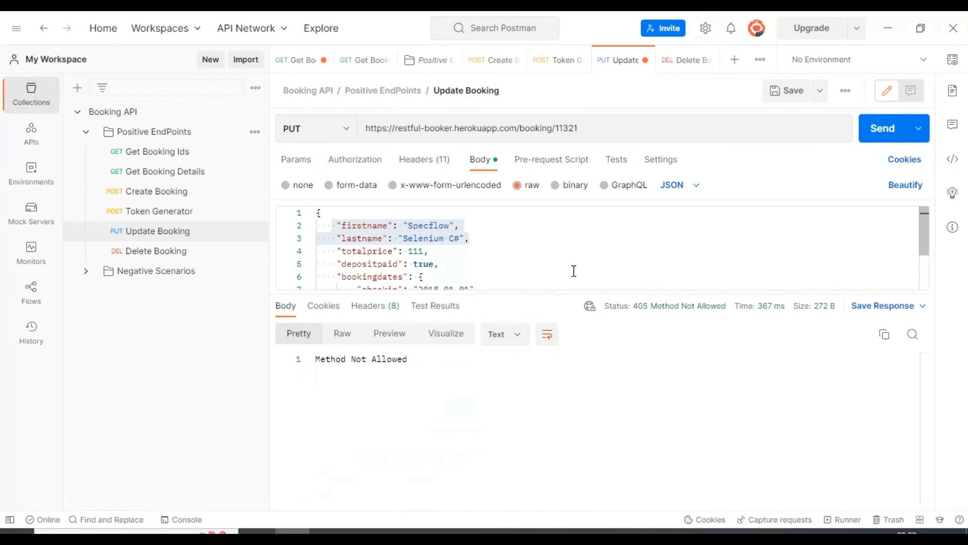
# - Save the Update Booking request, recheck its Cookie header and try sending it again
pyautogui.click(510, 238)
pyautogui.click(424, 160)
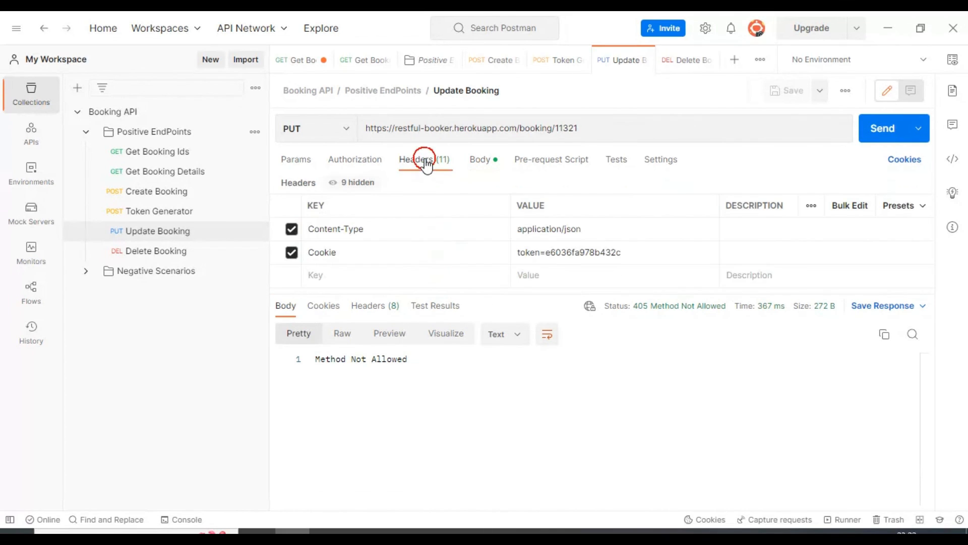
pyautogui.click(651, 257)
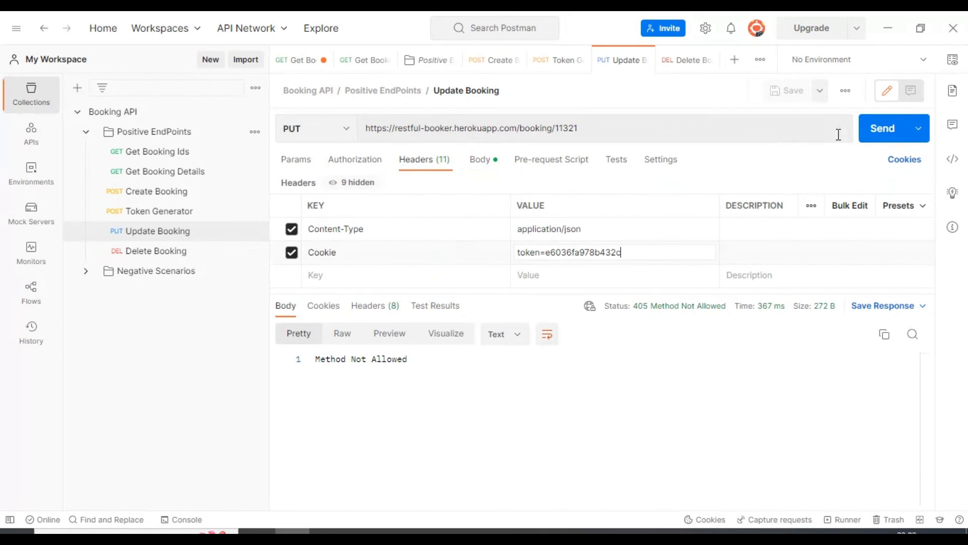
pyautogui.click(880, 131)
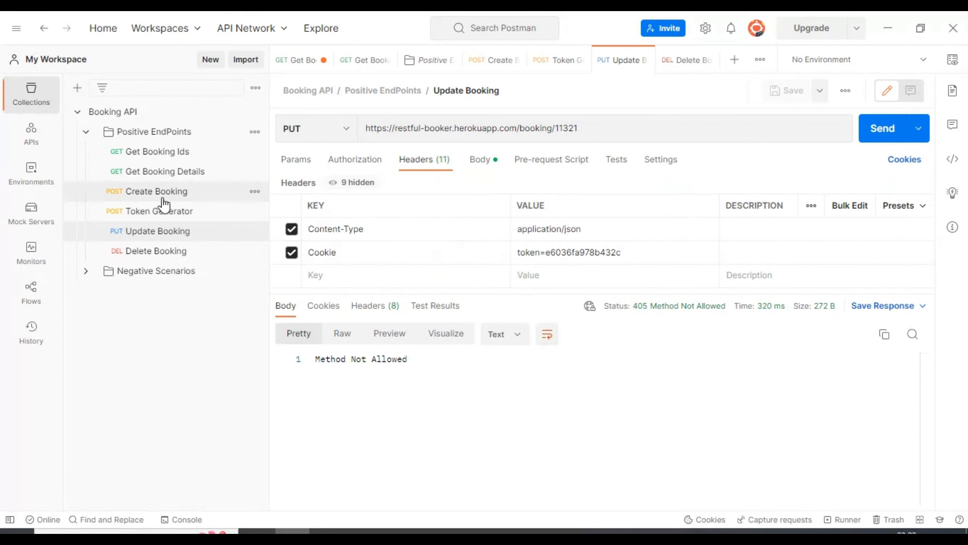
# - Create another booking by resending the Create Booking request and copy the booking ID from the response
pyautogui.click(163, 194)
pyautogui.click(874, 130)
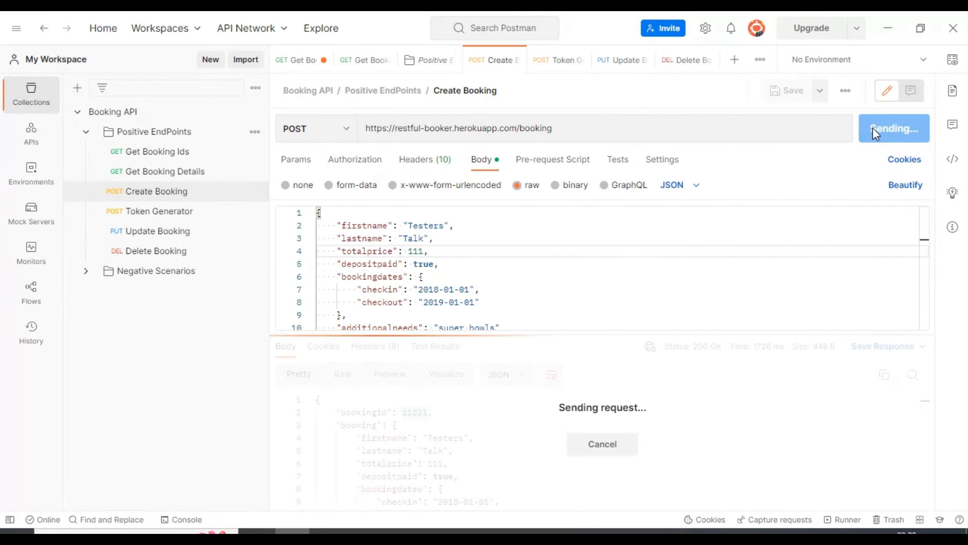
pyautogui.doubleClick(413, 413)
pyautogui.hotkey('ctrl', 'c')
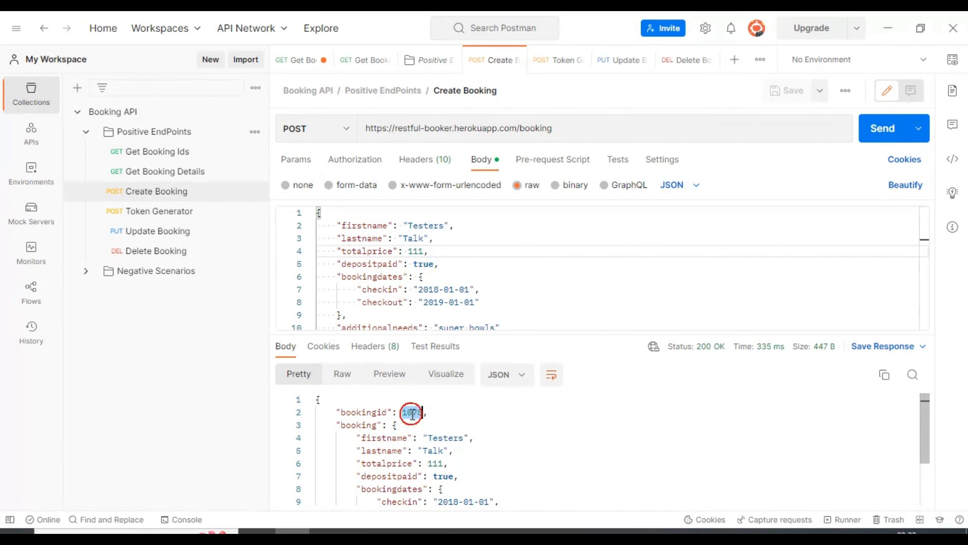
# - Set the Get Booking Details URL to the newly copied booking ID and send the request to view that booking's data
pyautogui.click(163, 173)
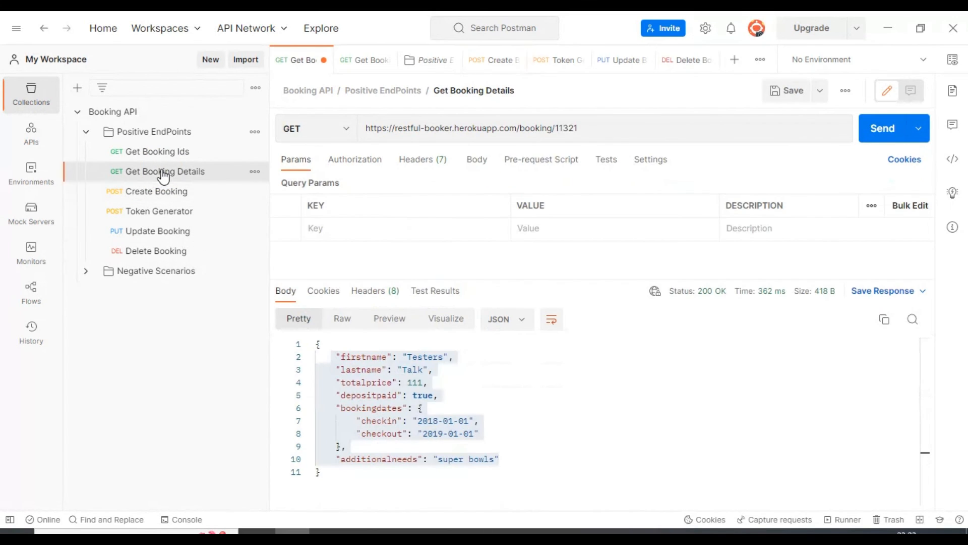
pyautogui.doubleClick(566, 128)
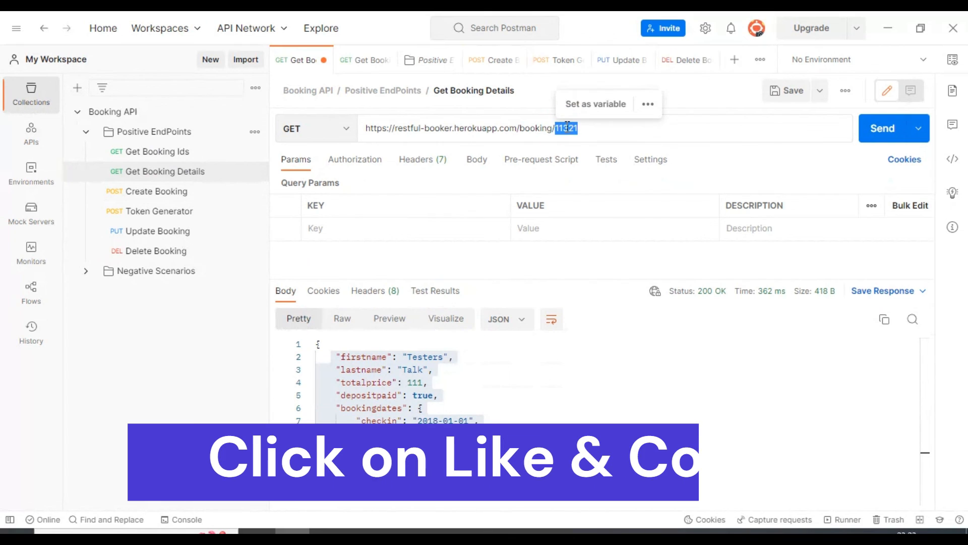
pyautogui.hotkey('ctrl', 'v')
pyautogui.click(886, 132)
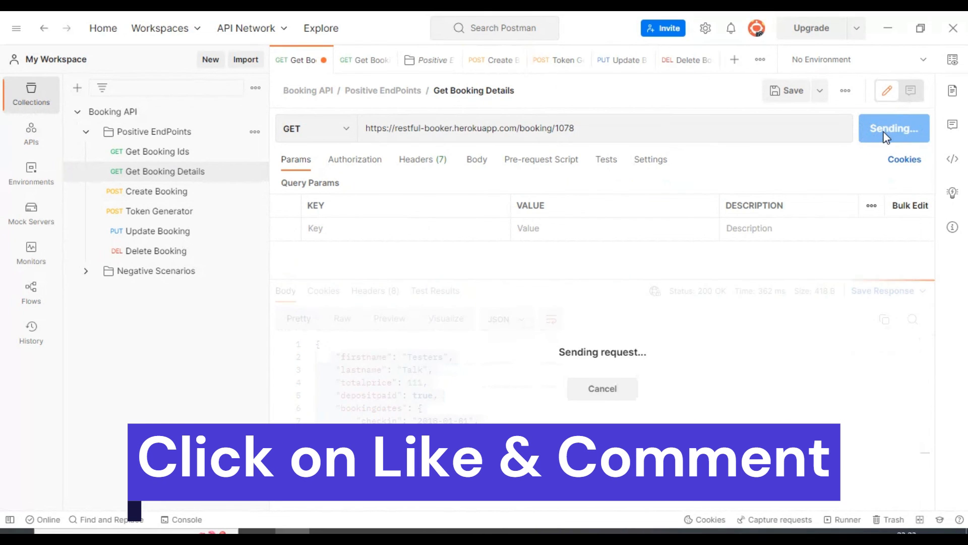
pyautogui.click(480, 382)
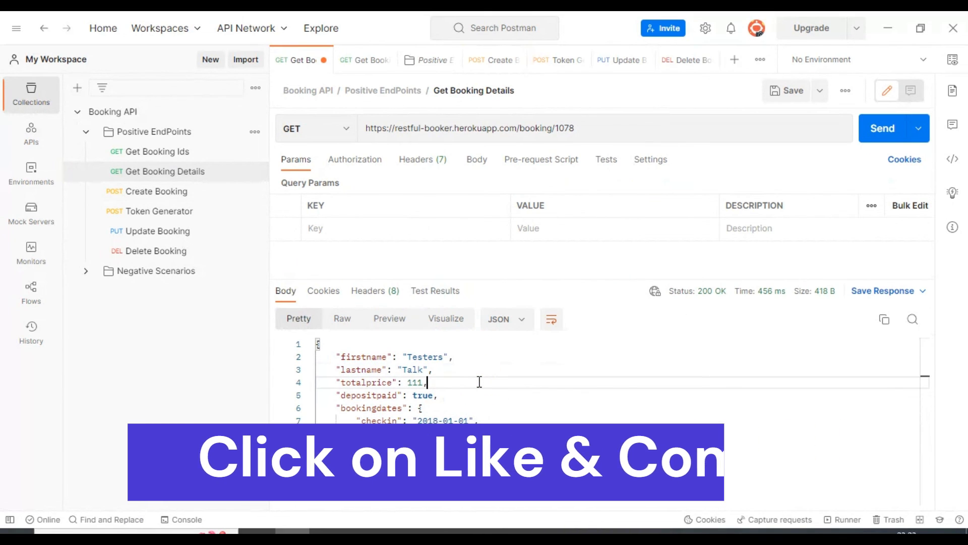
# - Replace the booking ID at the end of the Update Booking URL with the latest created booking's ID
pyautogui.click(158, 232)
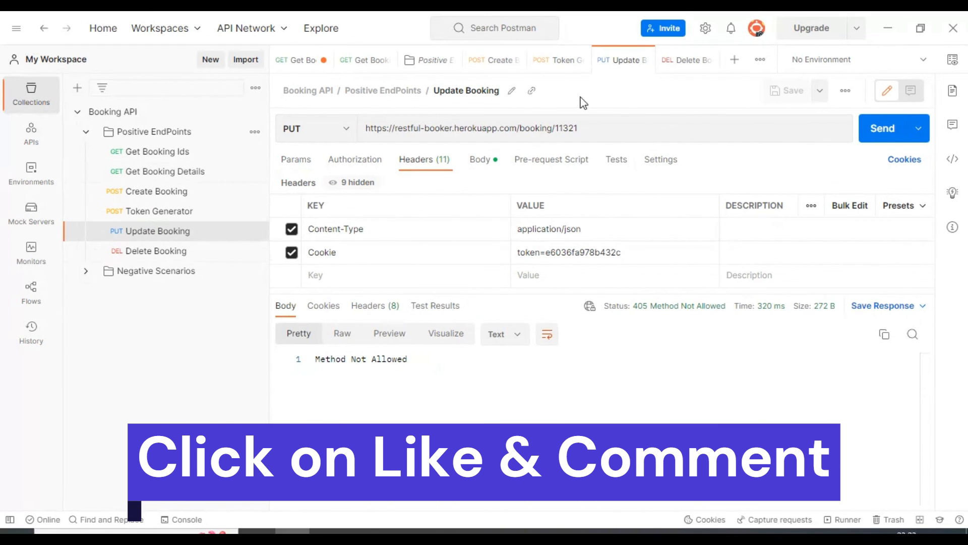
pyautogui.doubleClick(569, 126)
pyautogui.write('1078')
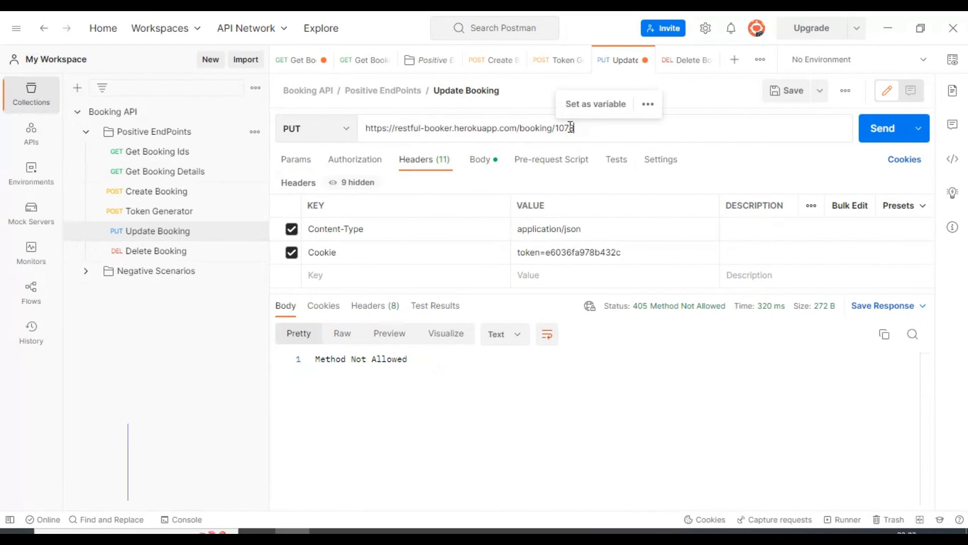
pyautogui.click(596, 138)
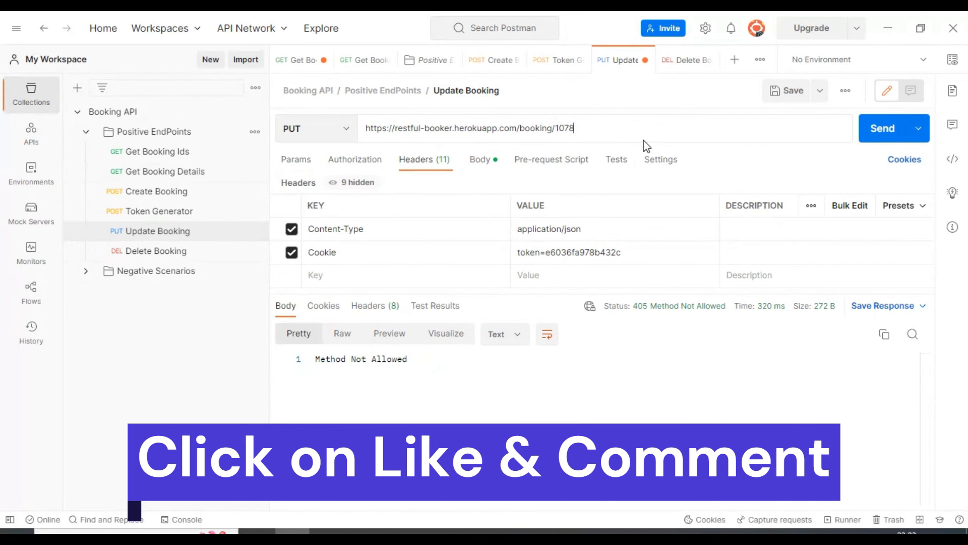
# - Generate another token, put it in the Update Booking request's Cookie header in place of the previous one, and save the request
pyautogui.click(154, 211)
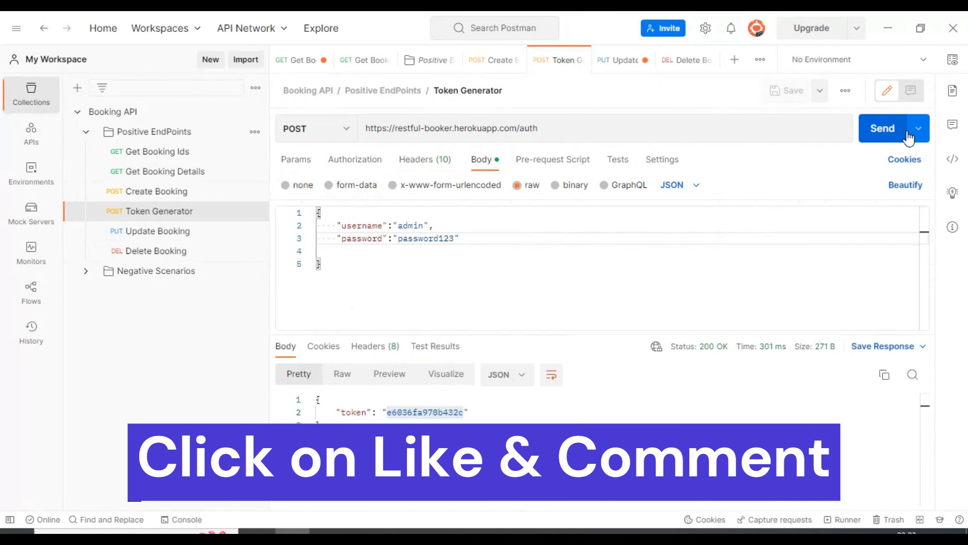
pyautogui.click(870, 129)
pyautogui.doubleClick(416, 411)
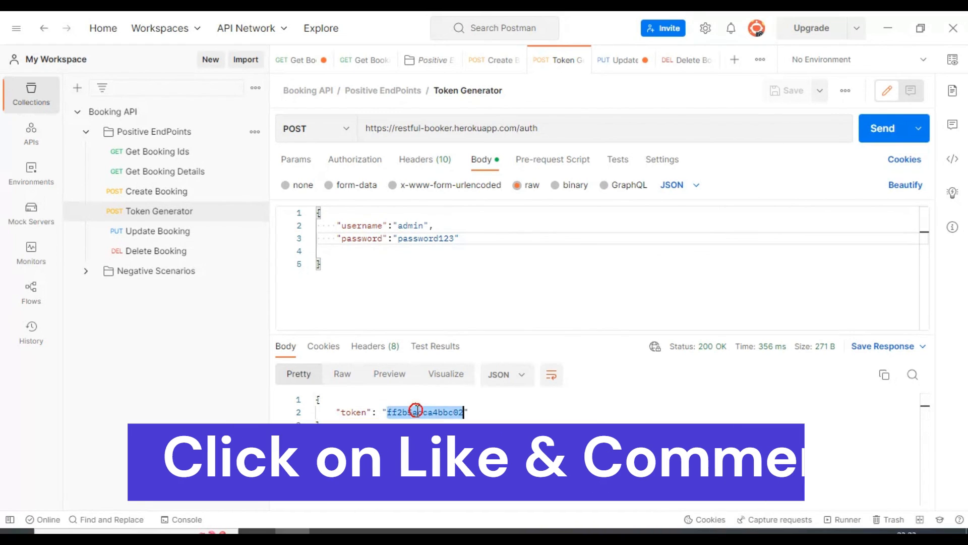
pyautogui.click(154, 231)
pyautogui.doubleClick(580, 252)
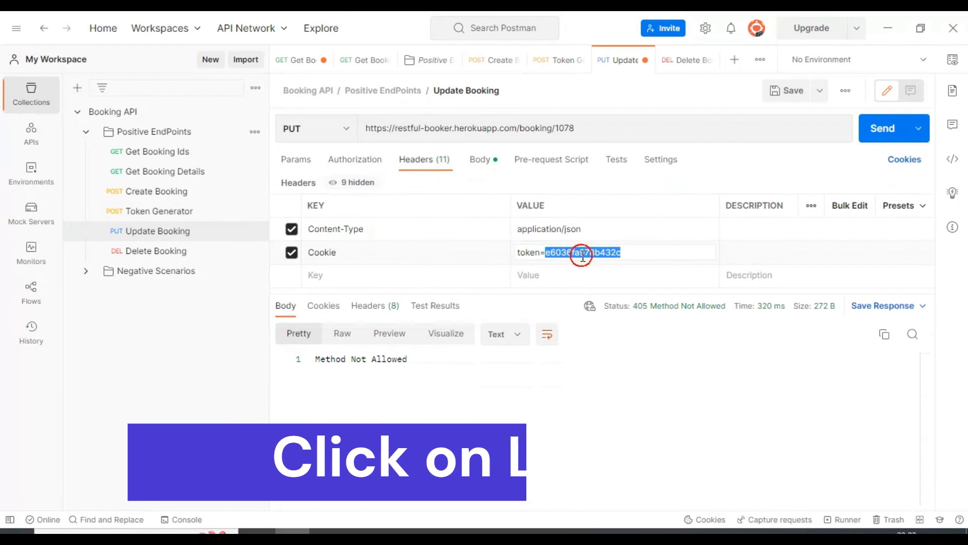
pyautogui.hotkey('ctrl', 'v')
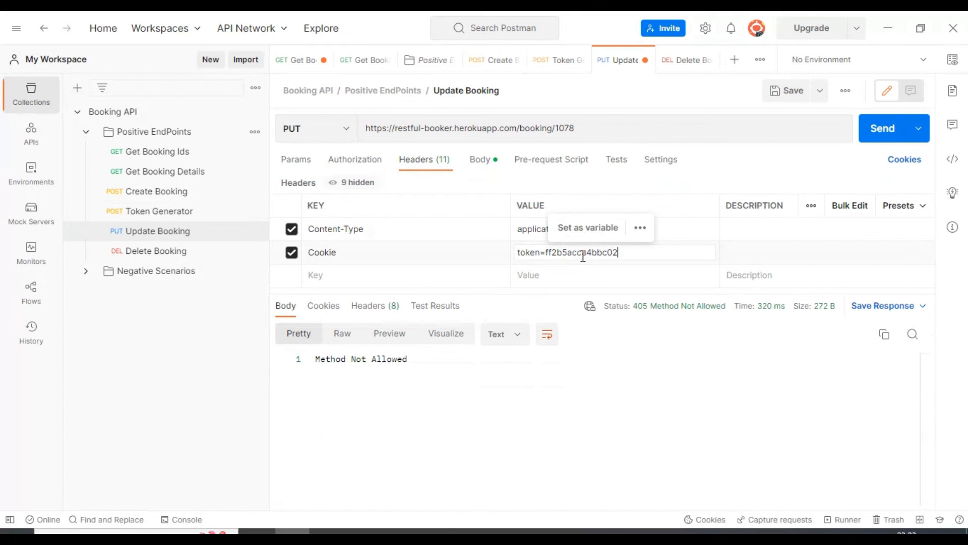
pyautogui.hotkey('ctrl', 's')
pyautogui.click(719, 171)
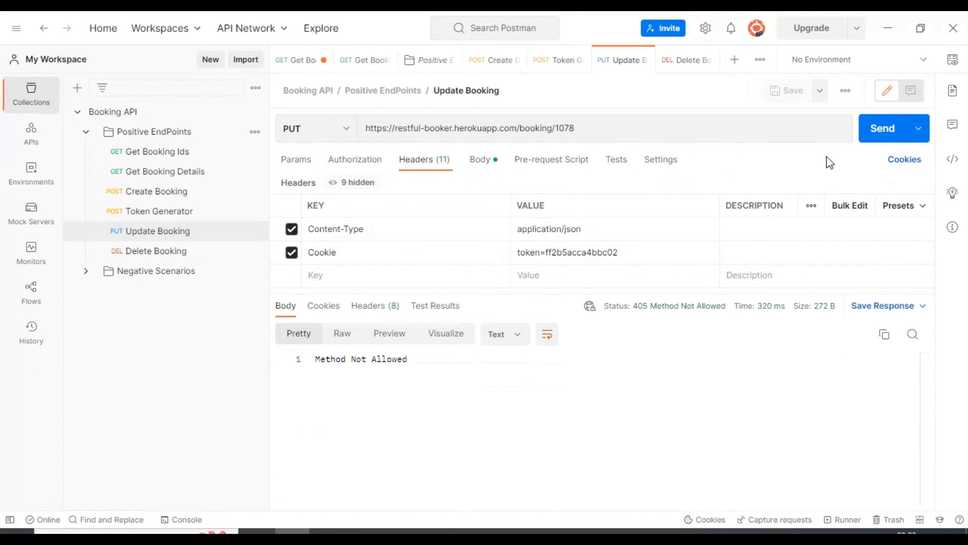
# - Send the Update Booking request and check the status, firstname and lastname in its response
pyautogui.click(875, 141)
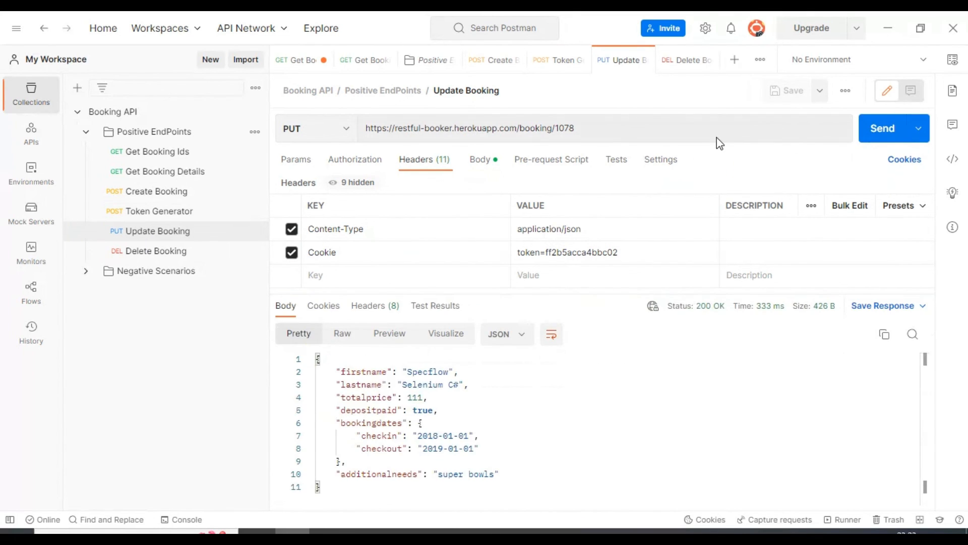
pyautogui.moveTo(702, 320)
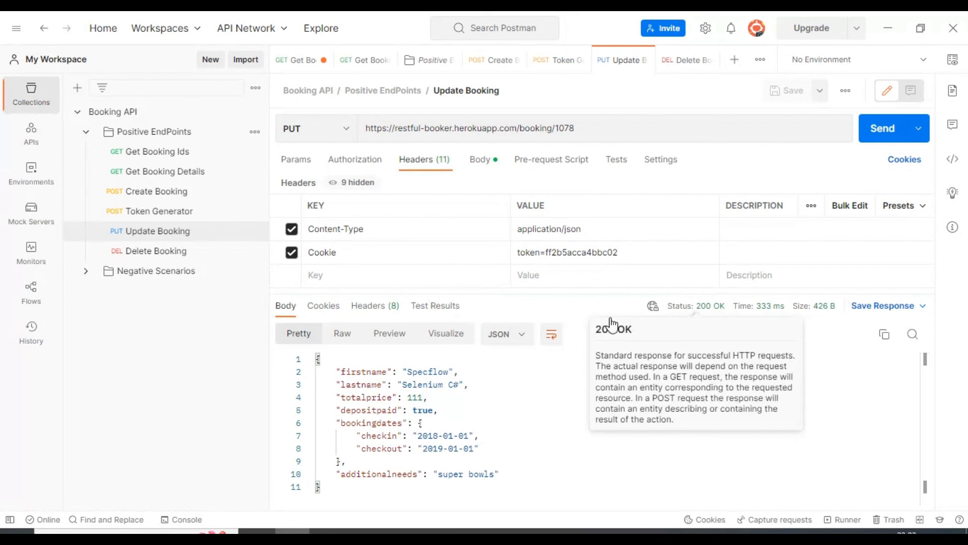
pyautogui.moveTo(336, 372); pyautogui.dragTo(480, 384)
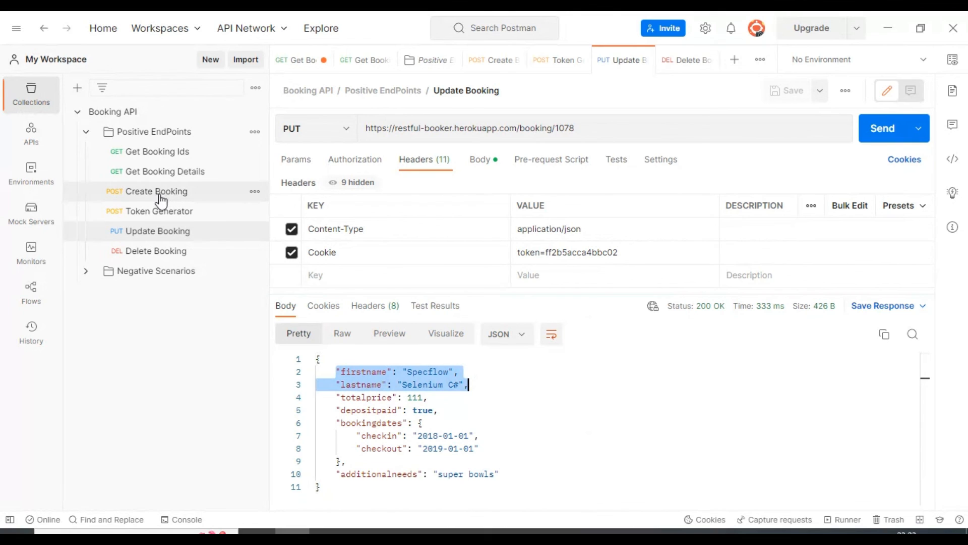
# - Resend the Get Booking Details request and check the booking's firstname and lastname values
pyautogui.click(159, 171)
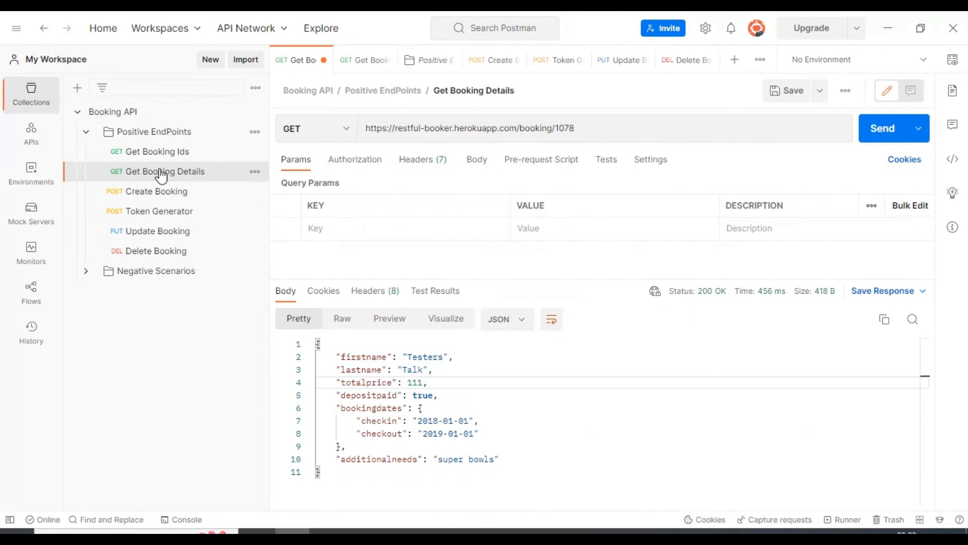
pyautogui.click(873, 127)
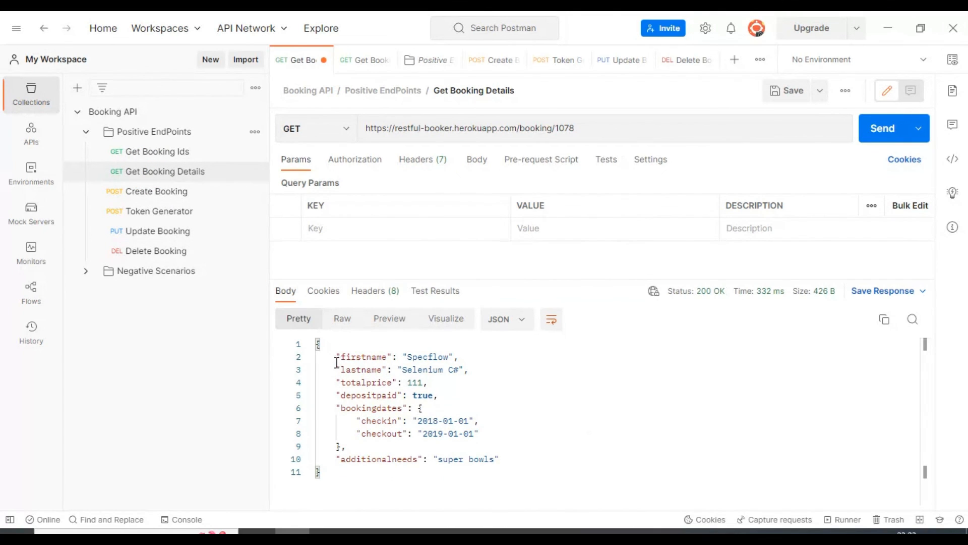
pyautogui.moveTo(332, 356); pyautogui.dragTo(508, 368)
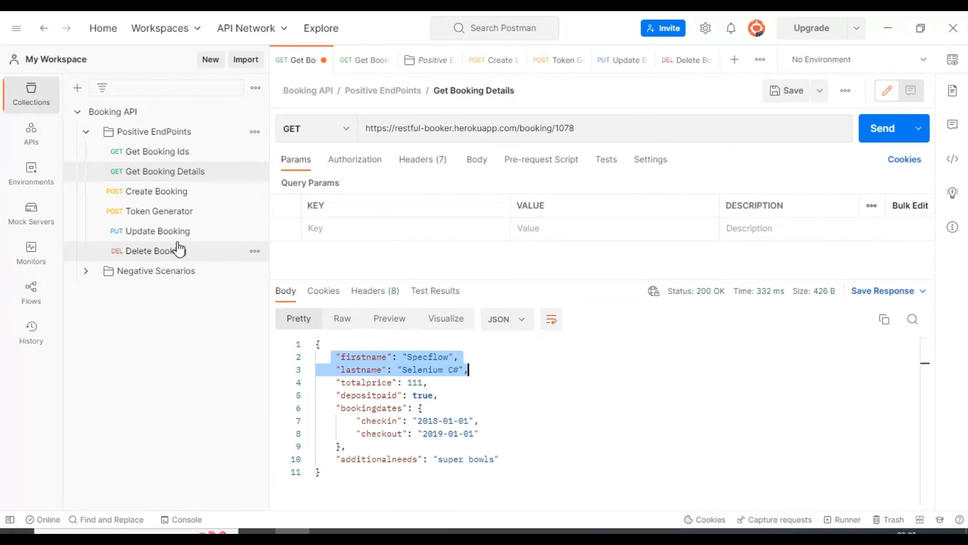
# - Replace the placeholder token in the Delete Booking request's Cookie header with the latest generated token
pyautogui.click(156, 252)
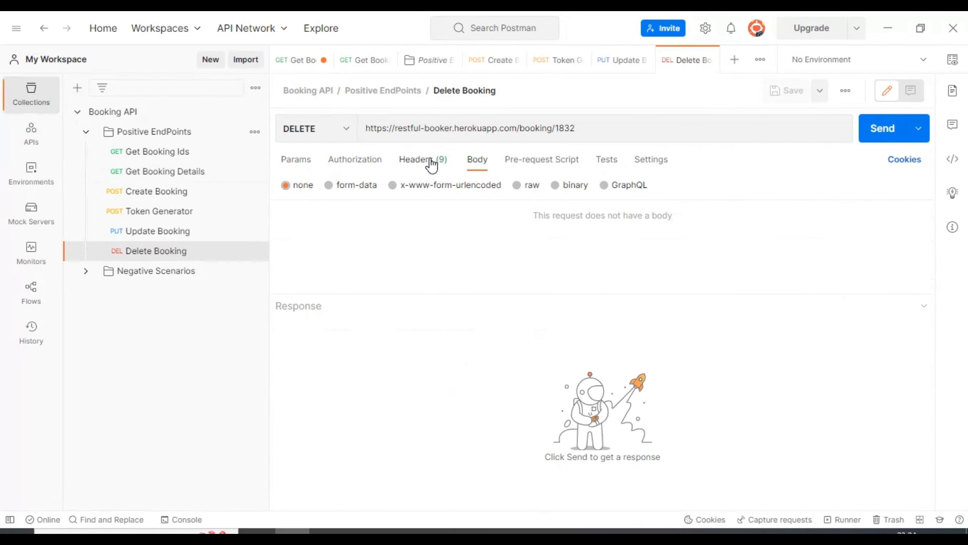
pyautogui.doubleClick(565, 128)
pyautogui.click(421, 164)
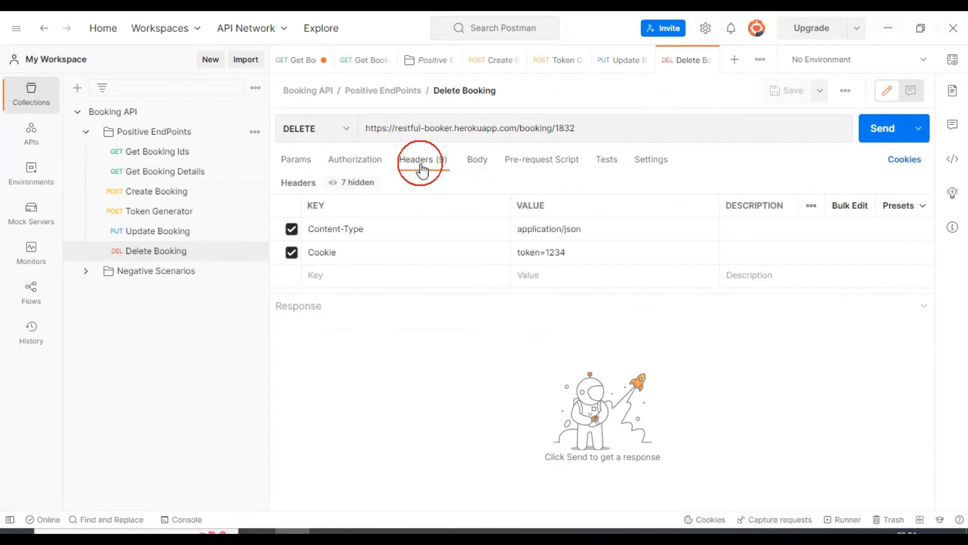
pyautogui.doubleClick(554, 252)
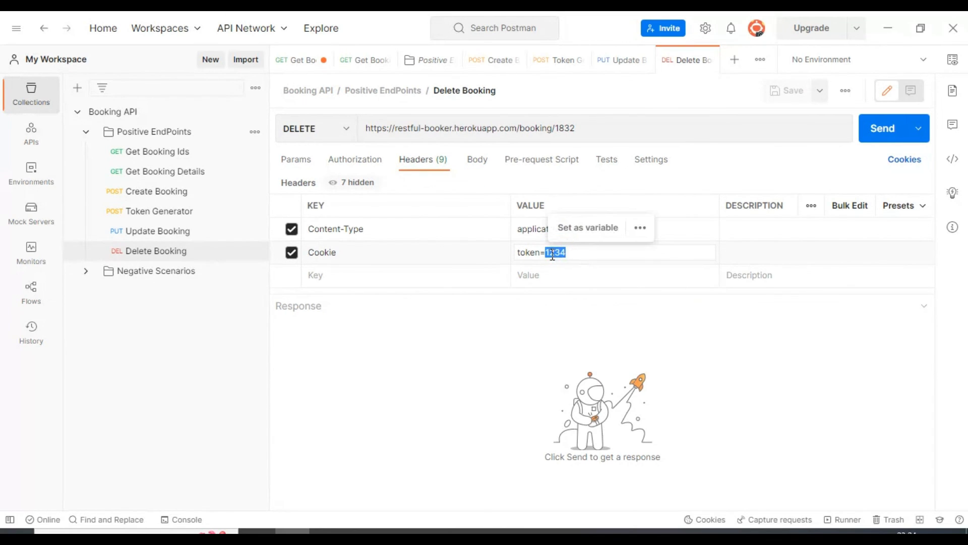
pyautogui.hotkey('ctrl', 'v')
# - Replace the booking ID at the end of the Delete Booking URL with the one used in Get Booking Details
pyautogui.click(194, 173)
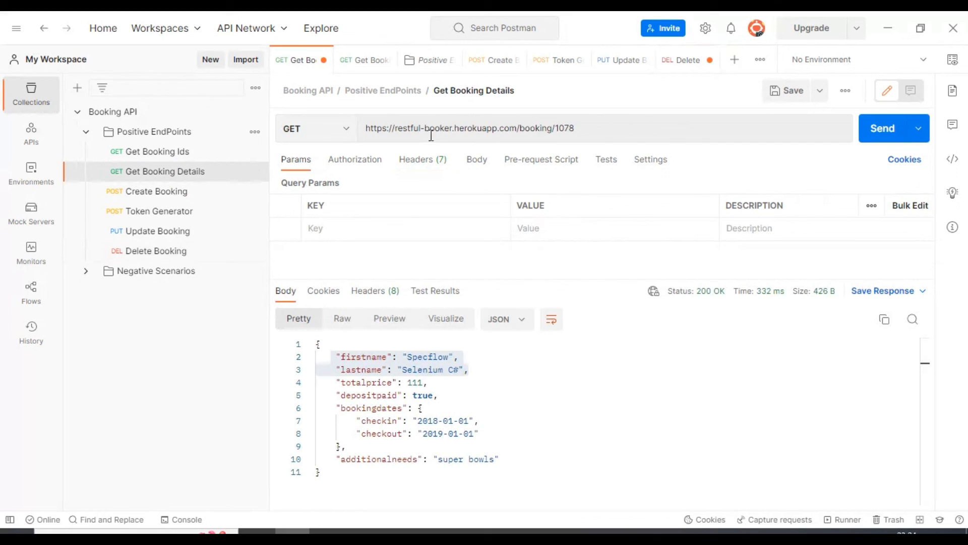
pyautogui.doubleClick(567, 128)
pyautogui.click(188, 250)
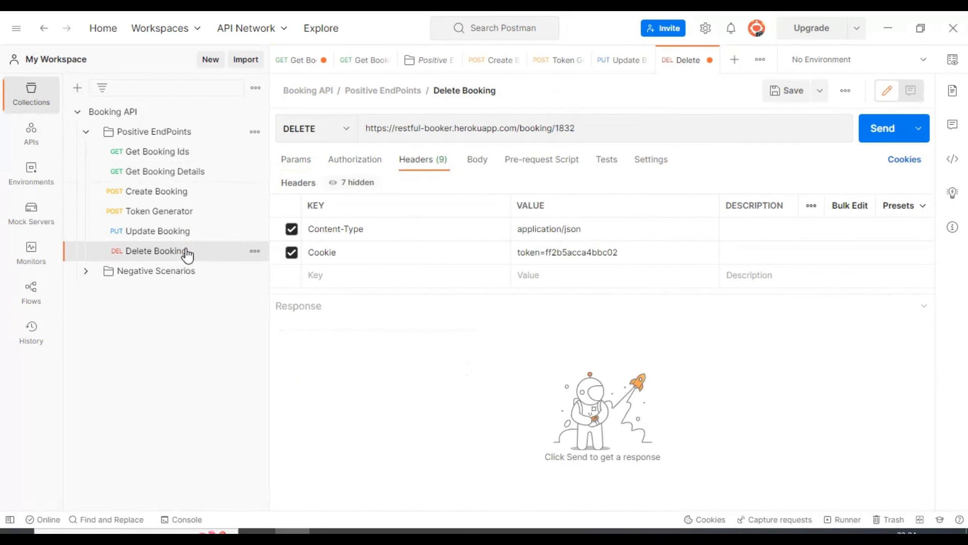
pyautogui.doubleClick(563, 128)
pyautogui.write('1078')
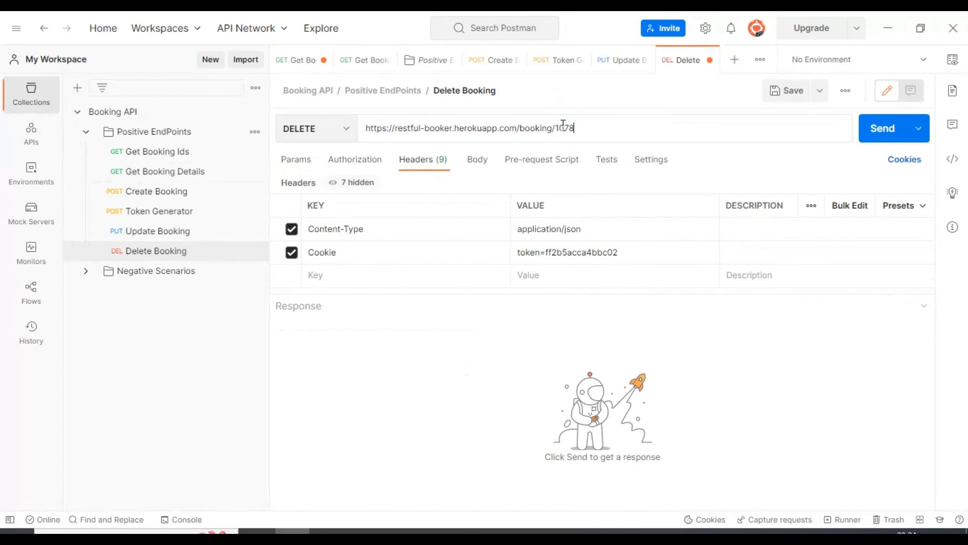
# - Send the Delete Booking request and compare its response status with that of the Update Booking request
pyautogui.click(877, 127)
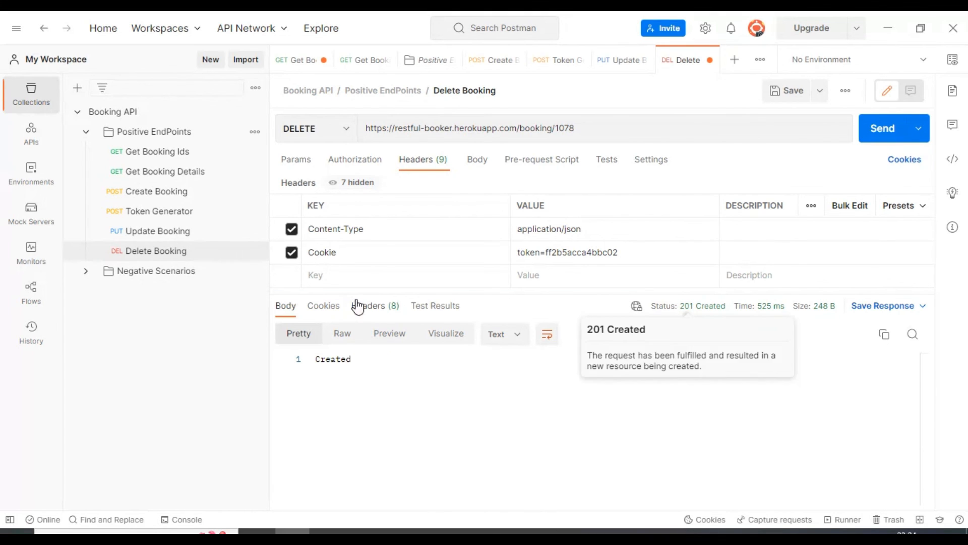
pyautogui.click(167, 233)
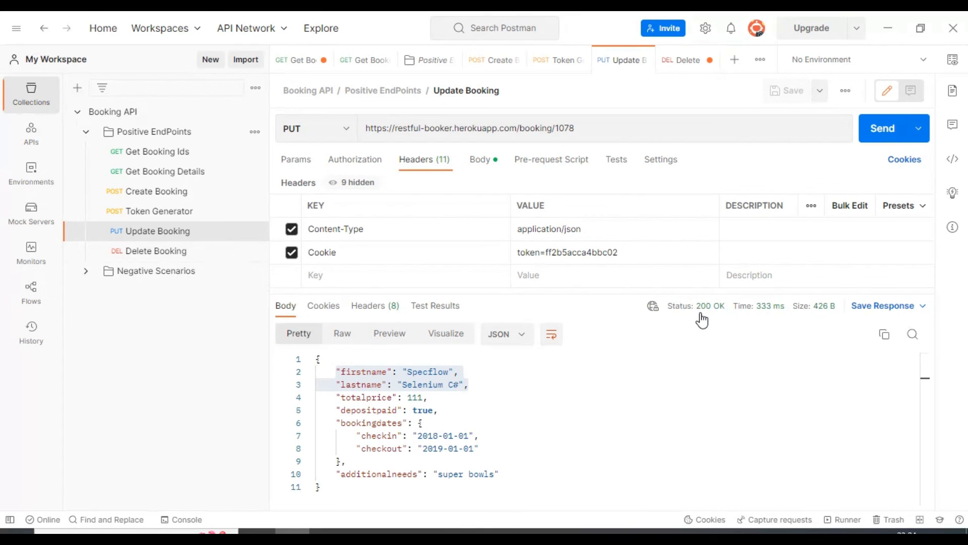
pyautogui.click(148, 254)
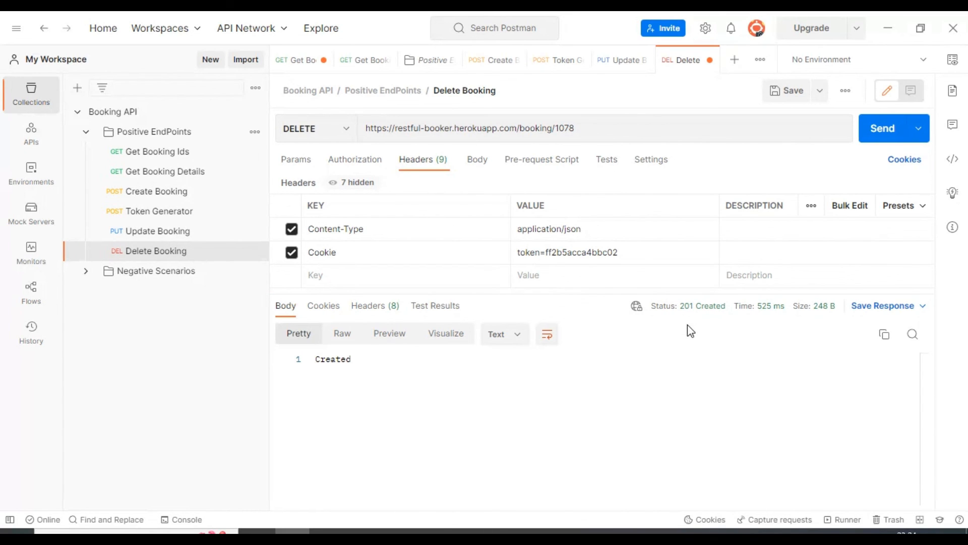
# - Resend the Get Booking Details request with the same booking ID to check whether the booking still exists
pyautogui.click(157, 176)
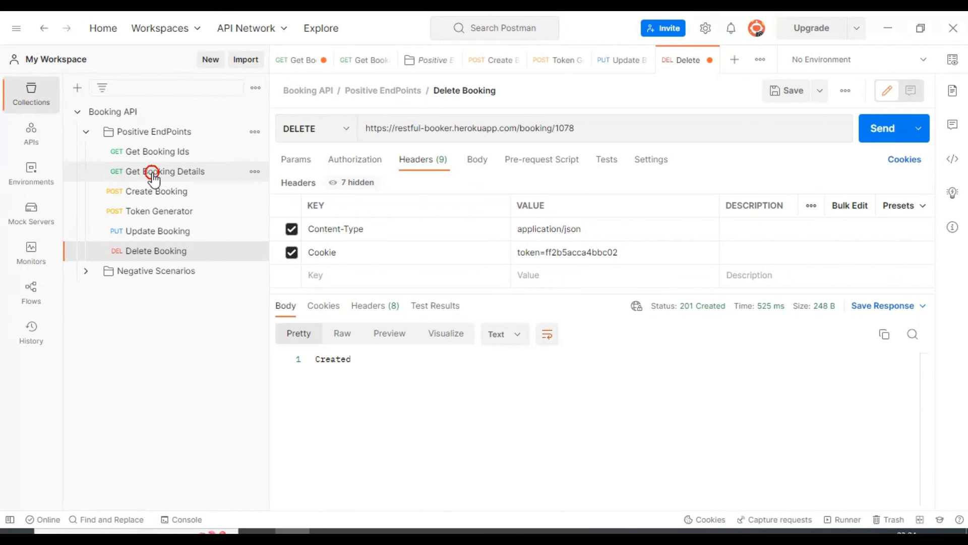
pyautogui.doubleClick(588, 126)
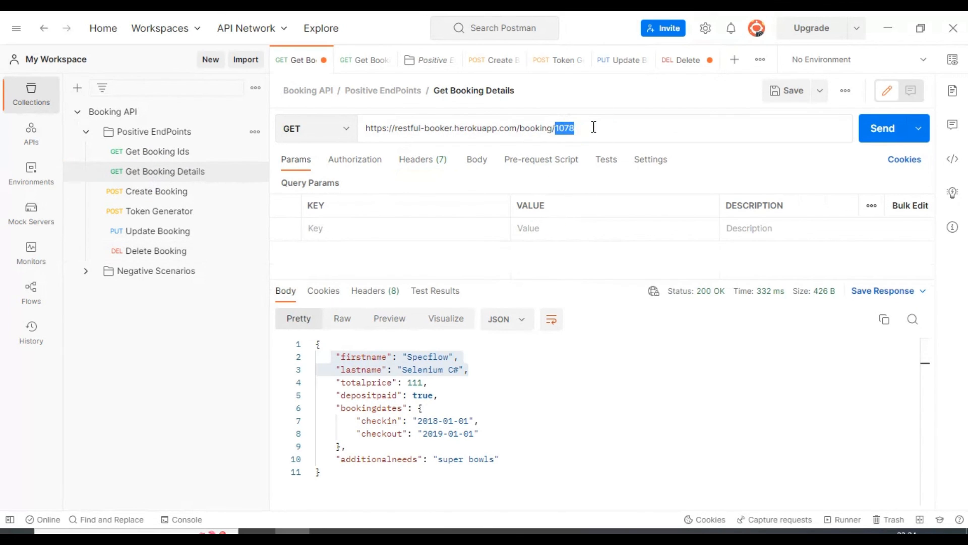
pyautogui.click(593, 127)
pyautogui.moveTo(624, 127); pyautogui.dragTo(359, 127)
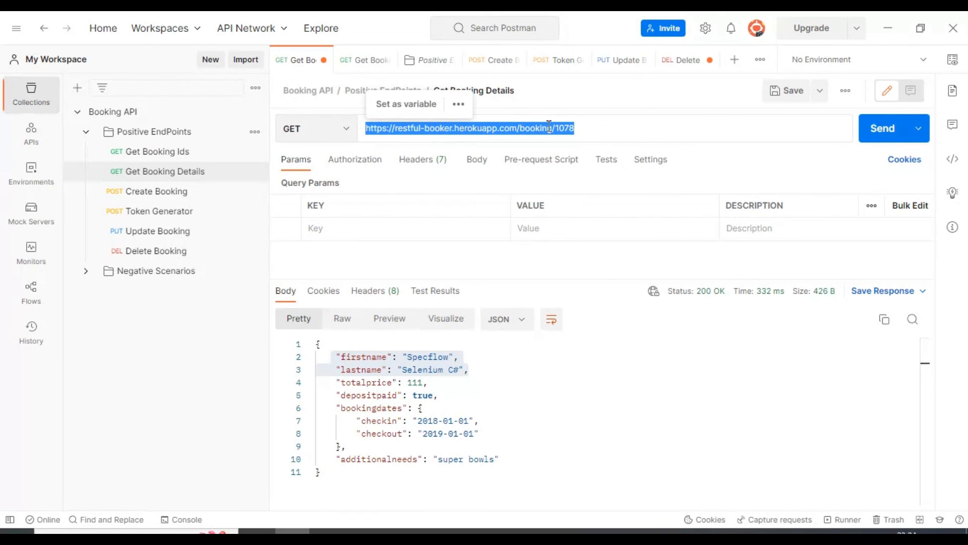
pyautogui.click(874, 133)
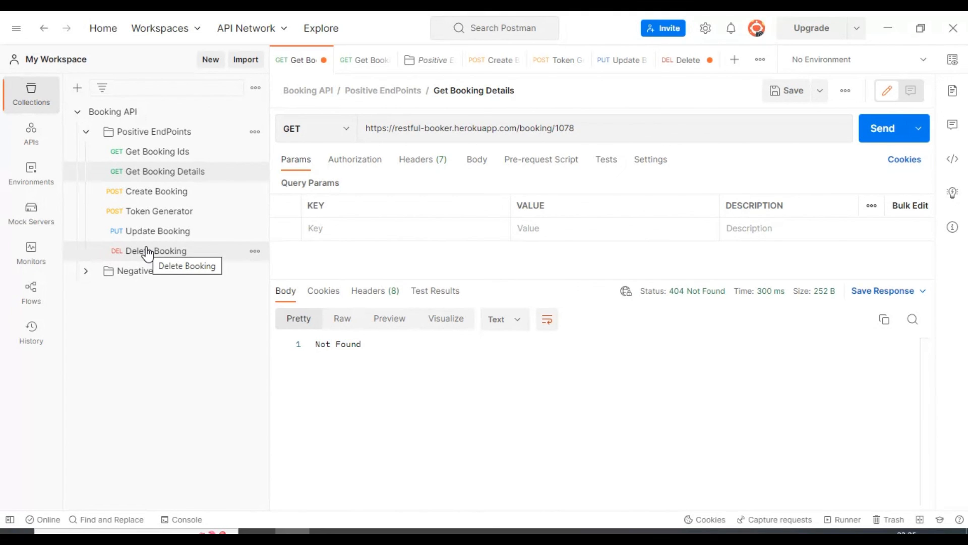
# - Open the Negative Scenarios folder of the Booking API collection
pyautogui.click(143, 280)
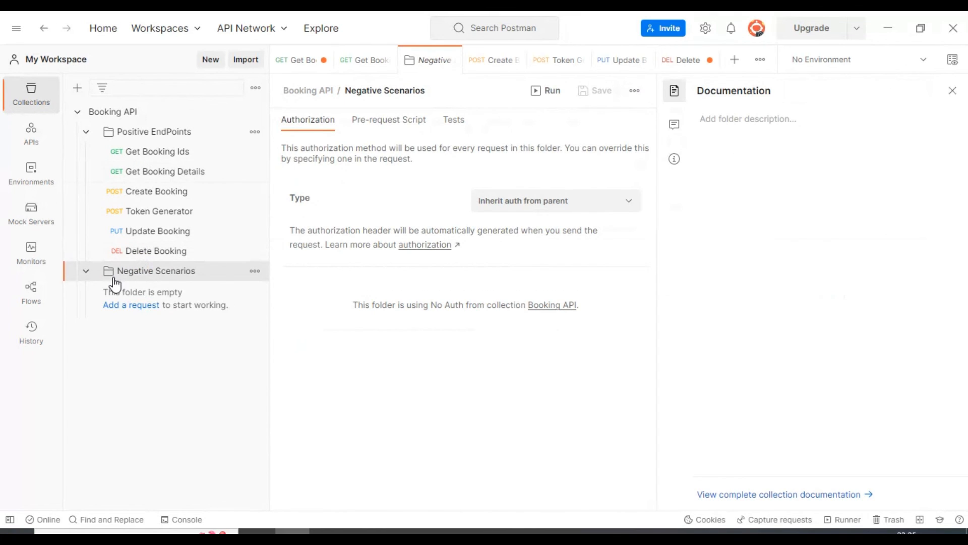